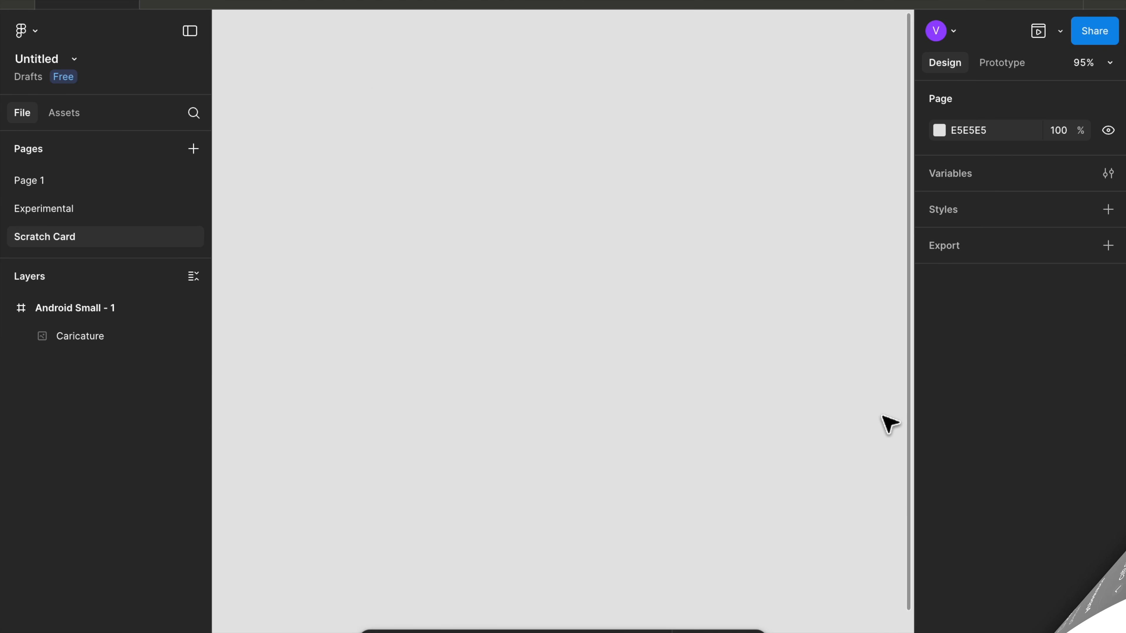
- Examine the Android Small frame and the caricature image inside it
{"action": "scroll", "coordinate": [571, 324], "scroll_direction": "down", "scroll_amount": 5}
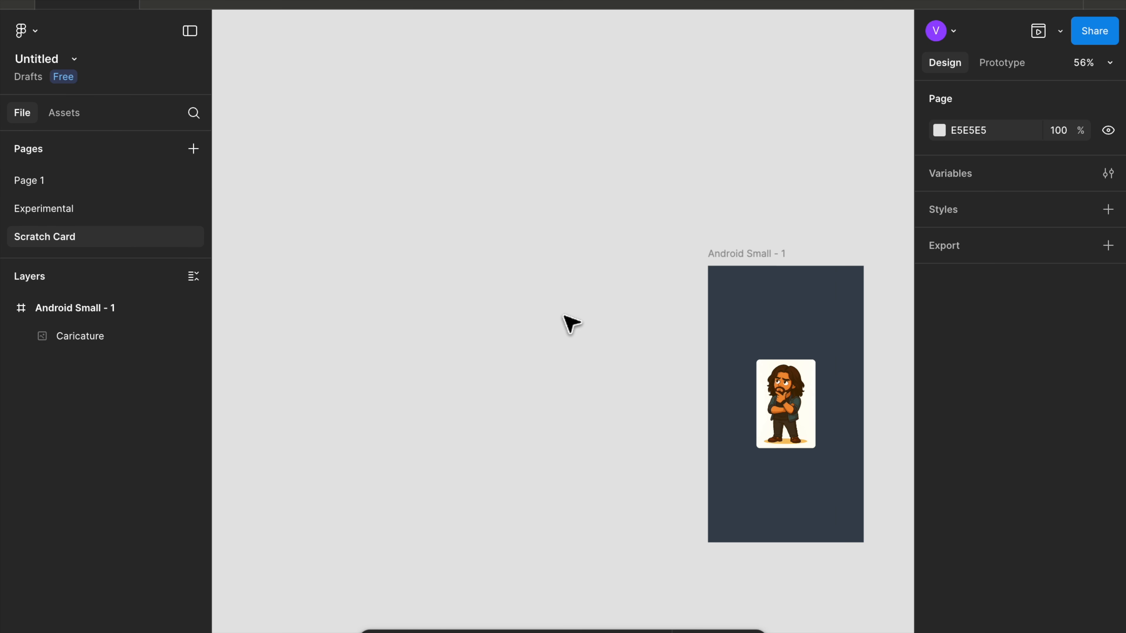
{"action": "scroll", "coordinate": [563, 321], "scroll_direction": "right", "scroll_amount": 5}
{"action": "left_click", "coordinate": [431, 197]}
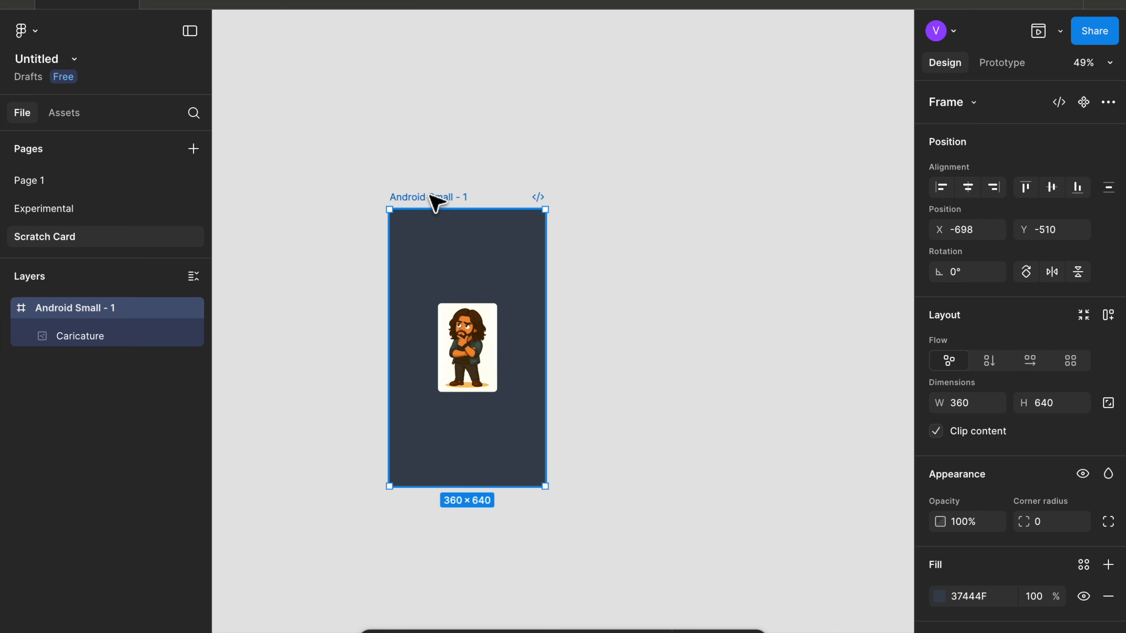
{"action": "scroll", "coordinate": [392, 327], "scroll_direction": "up", "scroll_amount": 5}
{"action": "left_click", "coordinate": [509, 314]}
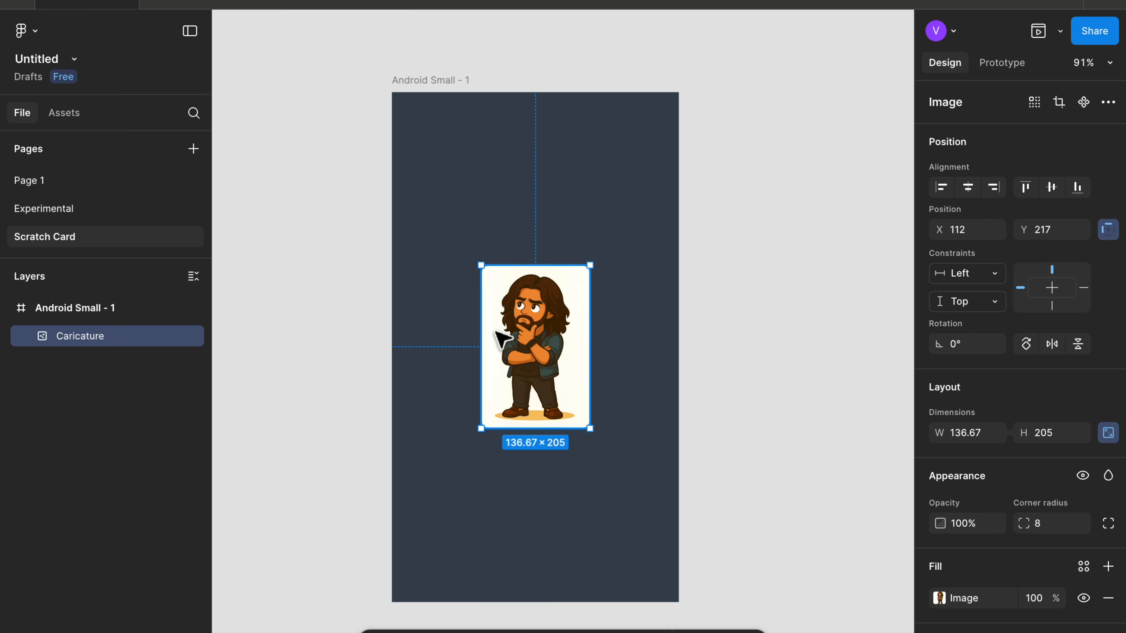
{"action": "scroll", "coordinate": [509, 314], "scroll_direction": "down", "scroll_amount": 1}
{"action": "scroll", "coordinate": [509, 314], "scroll_direction": "left", "scroll_amount": 1}
{"action": "scroll", "coordinate": [509, 327], "scroll_direction": "left", "scroll_amount": 2}
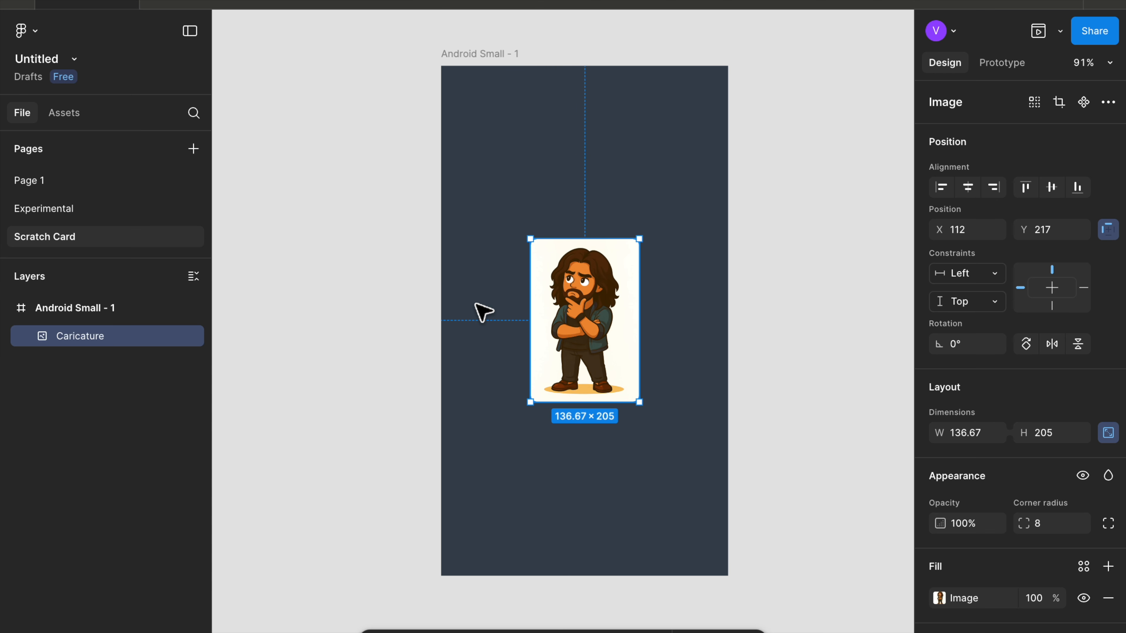
{"action": "scroll", "coordinate": [488, 310], "scroll_direction": "left", "scroll_amount": 10}
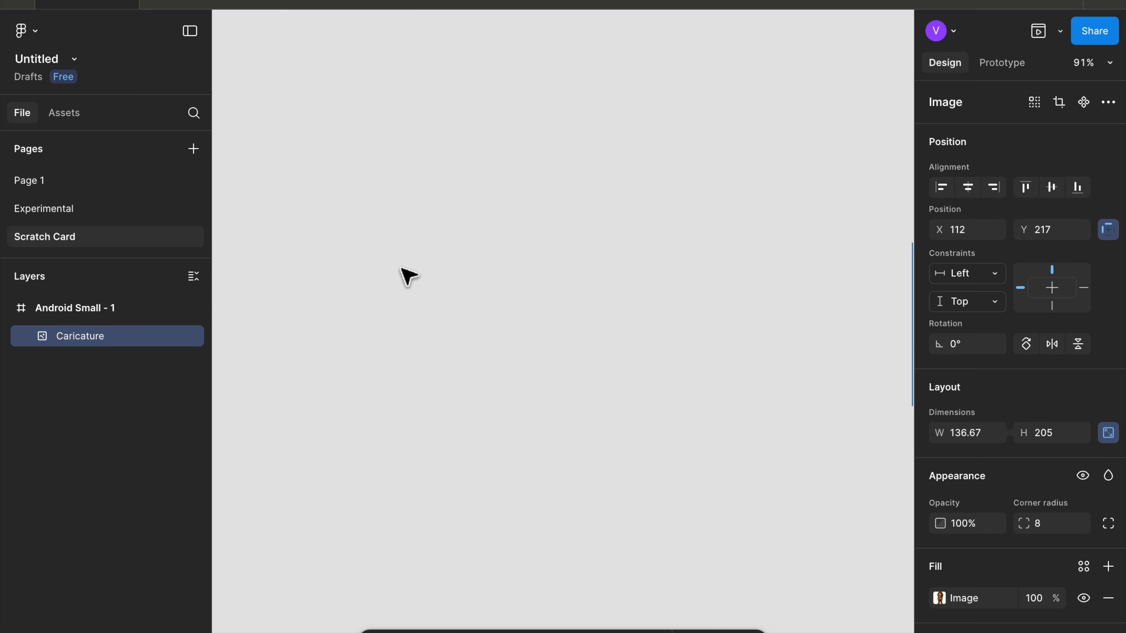
- Draw a new empty frame on the canvas and set its size to 30 × 30
{"action": "left_click", "coordinate": [403, 271]}
{"action": "key", "text": "f"}
{"action": "left_click_drag", "start_coordinate": [379, 203], "coordinate": [427, 249]}
{"action": "scroll", "coordinate": [379, 231], "scroll_direction": "up", "scroll_amount": 5}
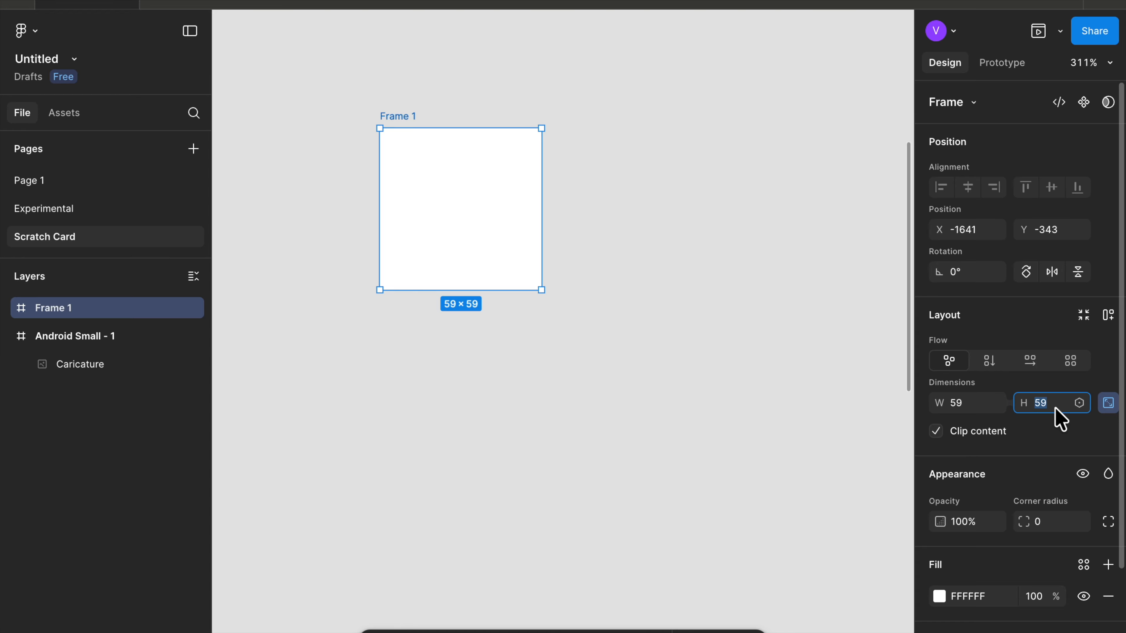
{"action": "type", "text": "30"}
{"action": "key", "text": "Return"}
- Draw a circle with the Ellipse tool filling the whole 30 × 30 frame
{"action": "left_click", "coordinate": [452, 326]}
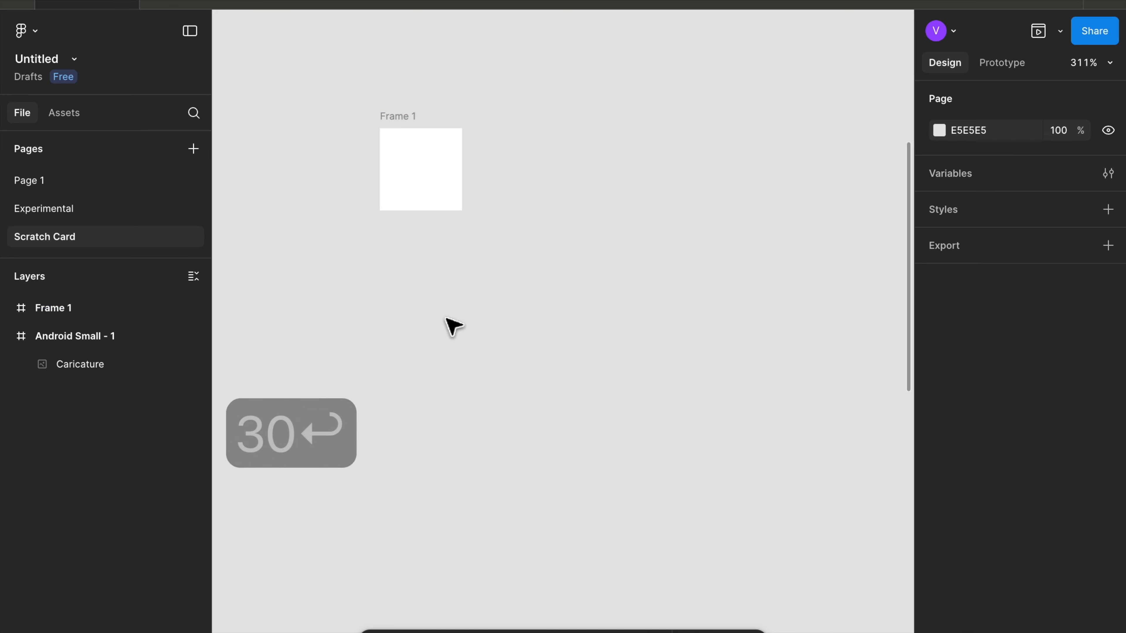
{"action": "scroll", "coordinate": [452, 326], "scroll_direction": "up", "scroll_amount": 5}
{"action": "scroll", "coordinate": [452, 326], "scroll_direction": "left", "scroll_amount": 2}
{"action": "scroll", "coordinate": [452, 326], "scroll_direction": "up", "scroll_amount": 3}
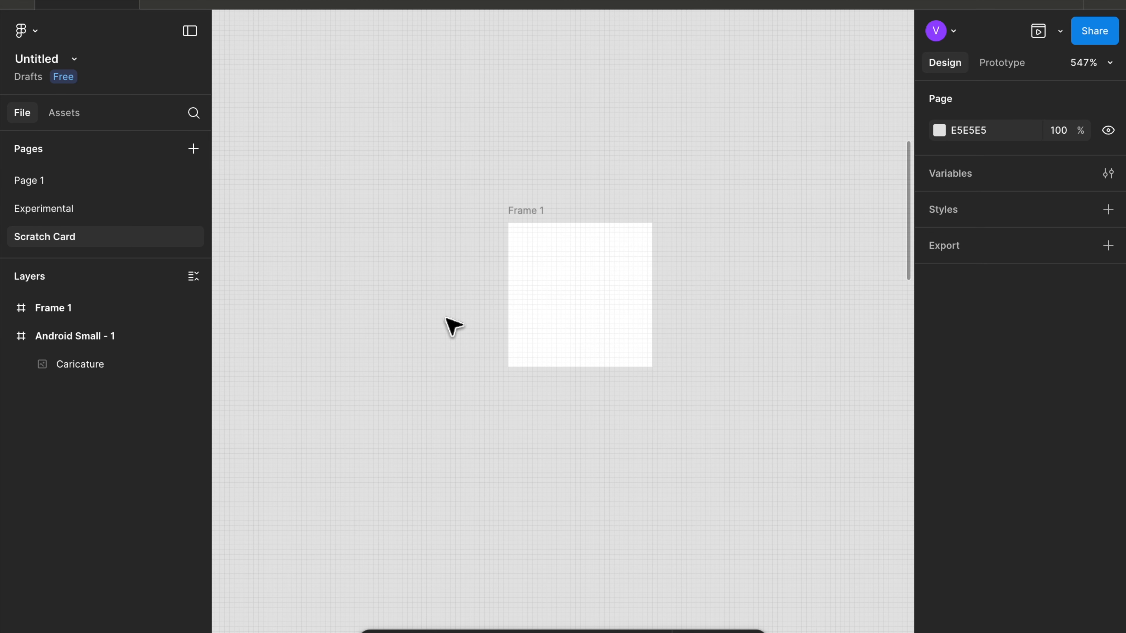
{"action": "scroll", "coordinate": [452, 325], "scroll_direction": "up", "scroll_amount": 2}
{"action": "scroll", "coordinate": [452, 325], "scroll_direction": "right", "scroll_amount": 2}
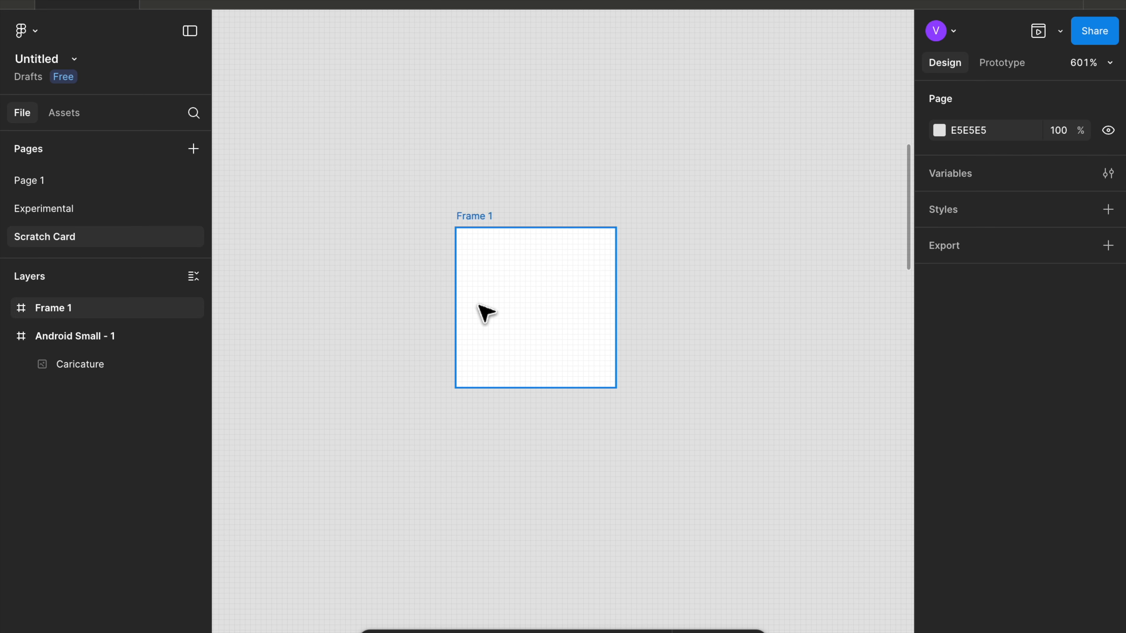
{"action": "scroll", "coordinate": [485, 313], "scroll_direction": "up", "scroll_amount": 4}
{"action": "key", "text": "o"}
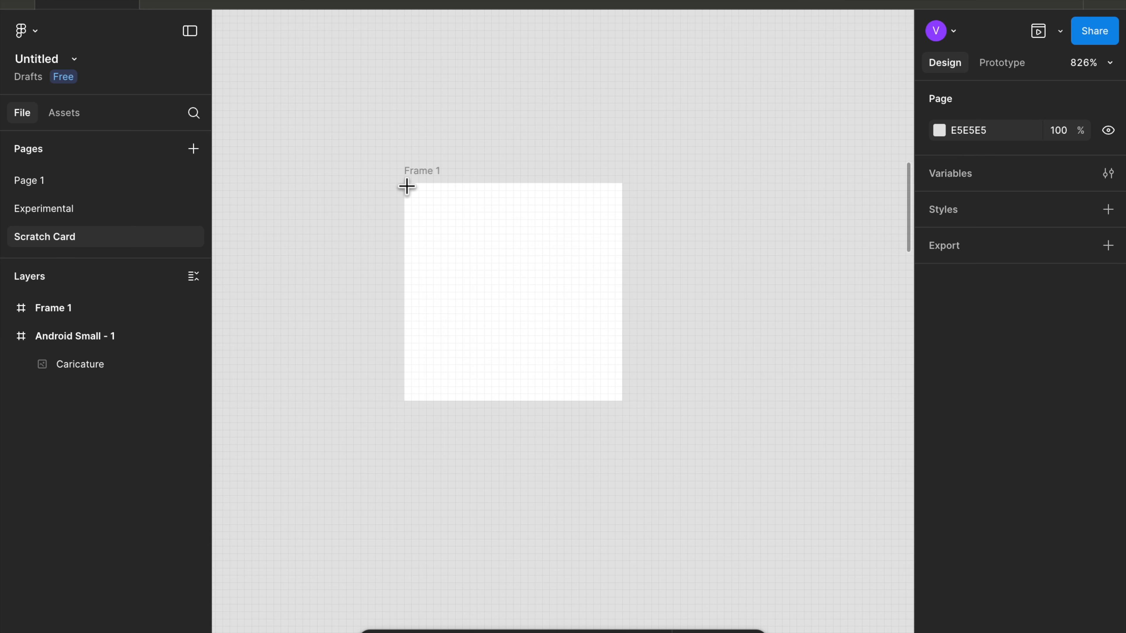
{"action": "left_click_drag", "start_coordinate": [404, 185], "coordinate": [605, 395]}
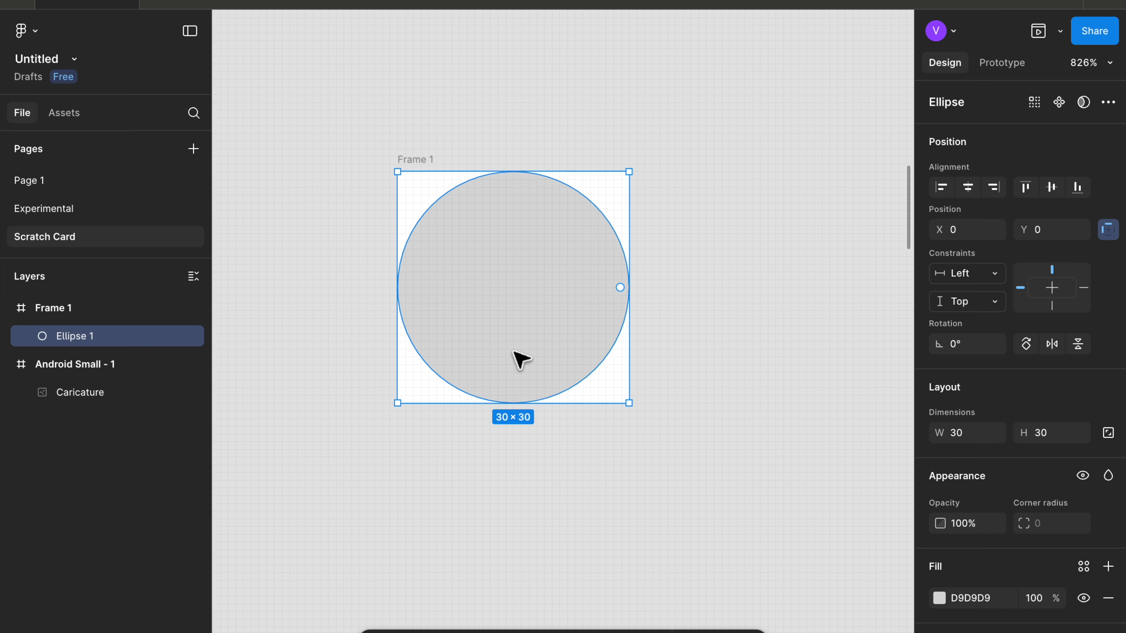
- Turn the small frame containing the circle into a component
{"action": "scroll", "coordinate": [289, 372], "scroll_direction": "up", "scroll_amount": 10}
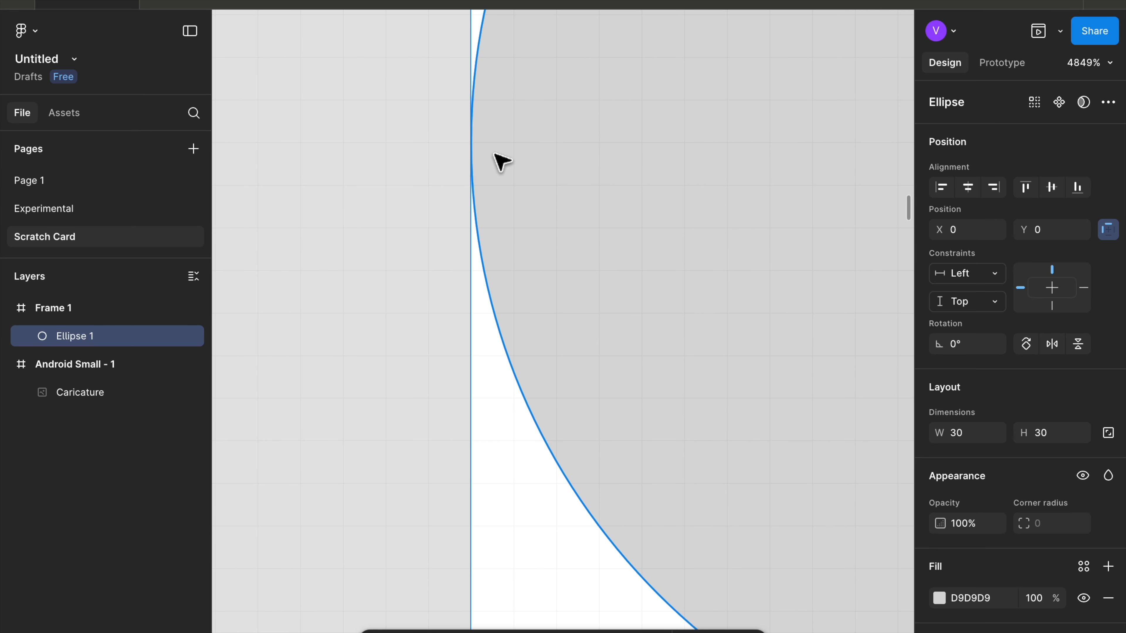
{"action": "scroll", "coordinate": [477, 151], "scroll_direction": "up", "scroll_amount": 3}
{"action": "scroll", "coordinate": [477, 150], "scroll_direction": "down", "scroll_amount": 6}
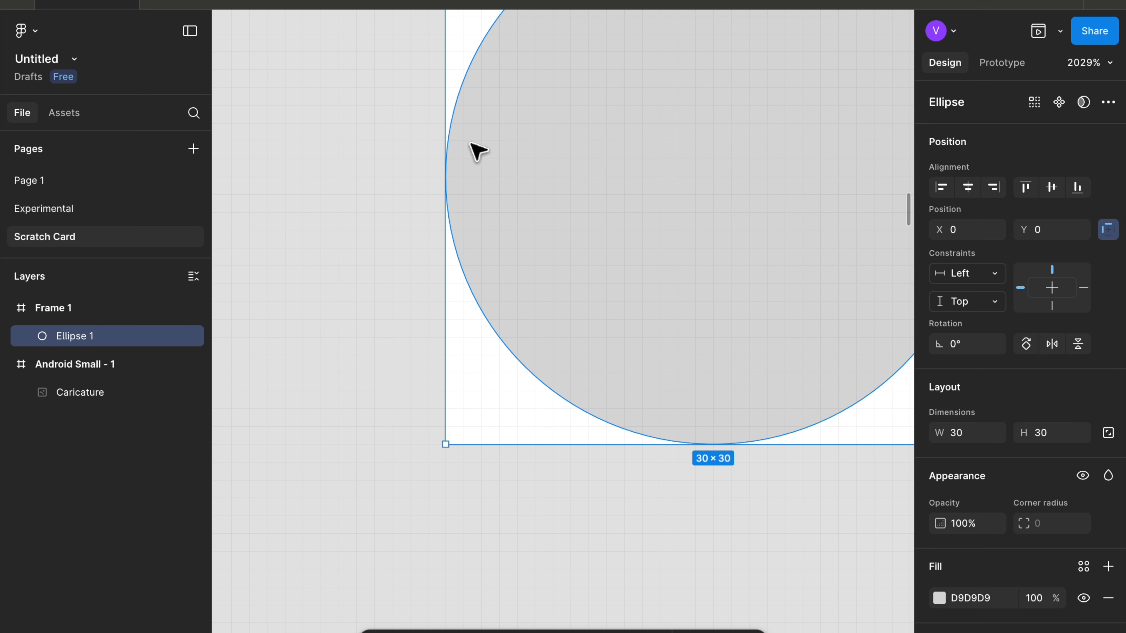
{"action": "scroll", "coordinate": [439, 172], "scroll_direction": "down", "scroll_amount": 3}
{"action": "left_click", "coordinate": [395, 62]}
{"action": "scroll", "coordinate": [402, 63], "scroll_direction": "right", "scroll_amount": 2}
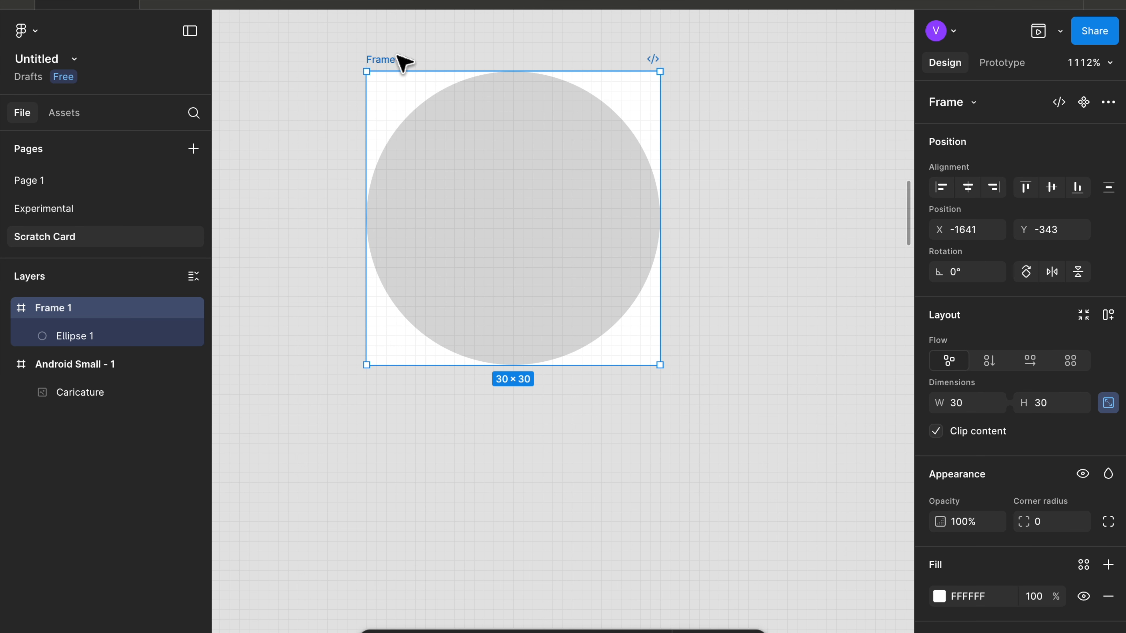
{"action": "left_click", "coordinate": [1083, 102]}
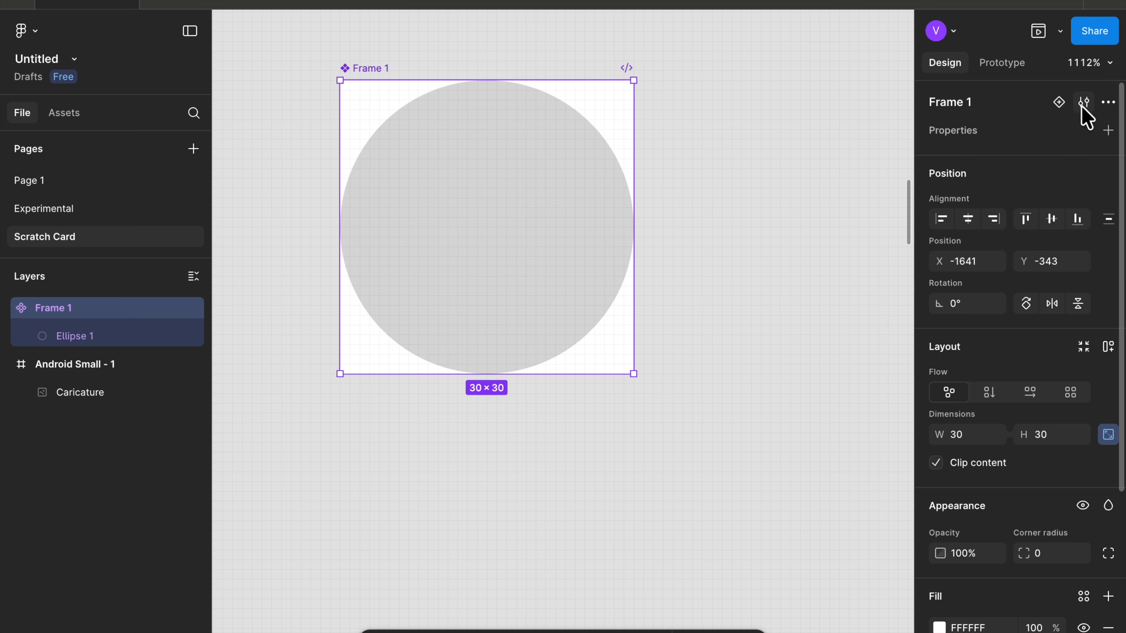
- Add a second variant to the component
{"action": "left_click", "coordinate": [1059, 102]}
{"action": "scroll", "coordinate": [578, 335], "scroll_direction": "down", "scroll_amount": 5}
{"action": "scroll", "coordinate": [577, 335], "scroll_direction": "down", "scroll_amount": 5}
{"action": "scroll", "coordinate": [574, 332], "scroll_direction": "down", "scroll_amount": 2}
- Hide the circle layer inside the Default variant
{"action": "left_click", "coordinate": [534, 185]}
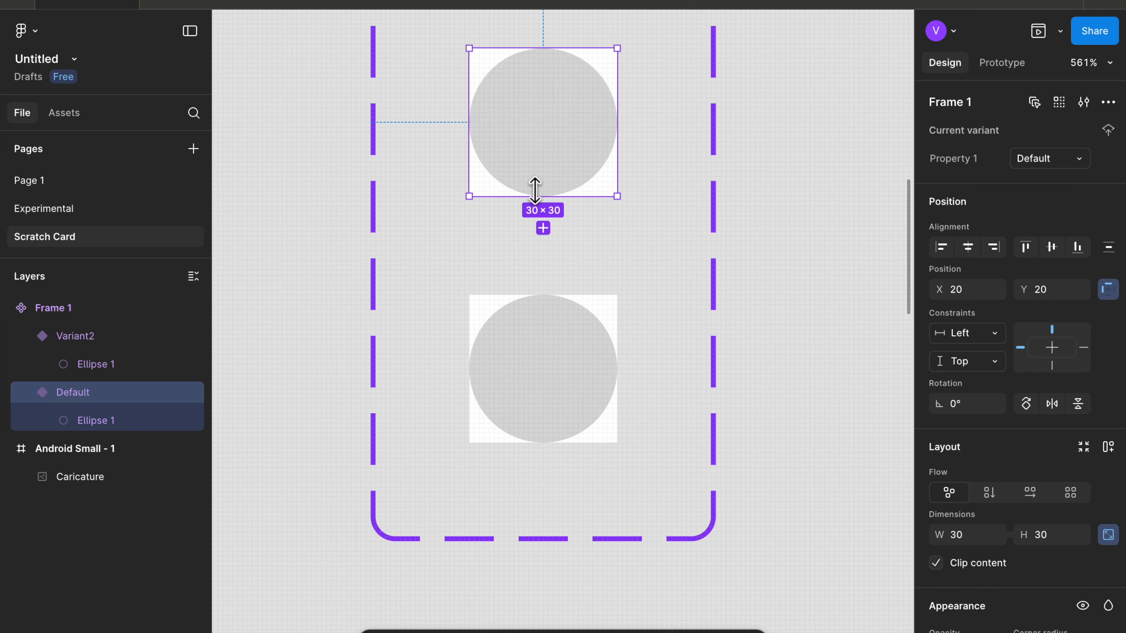
{"action": "scroll", "coordinate": [534, 193], "scroll_direction": "right", "scroll_amount": 2}
{"action": "scroll", "coordinate": [535, 193], "scroll_direction": "up", "scroll_amount": 1}
{"action": "scroll", "coordinate": [532, 202], "scroll_direction": "up", "scroll_amount": 1}
{"action": "scroll", "coordinate": [532, 202], "scroll_direction": "right", "scroll_amount": 1}
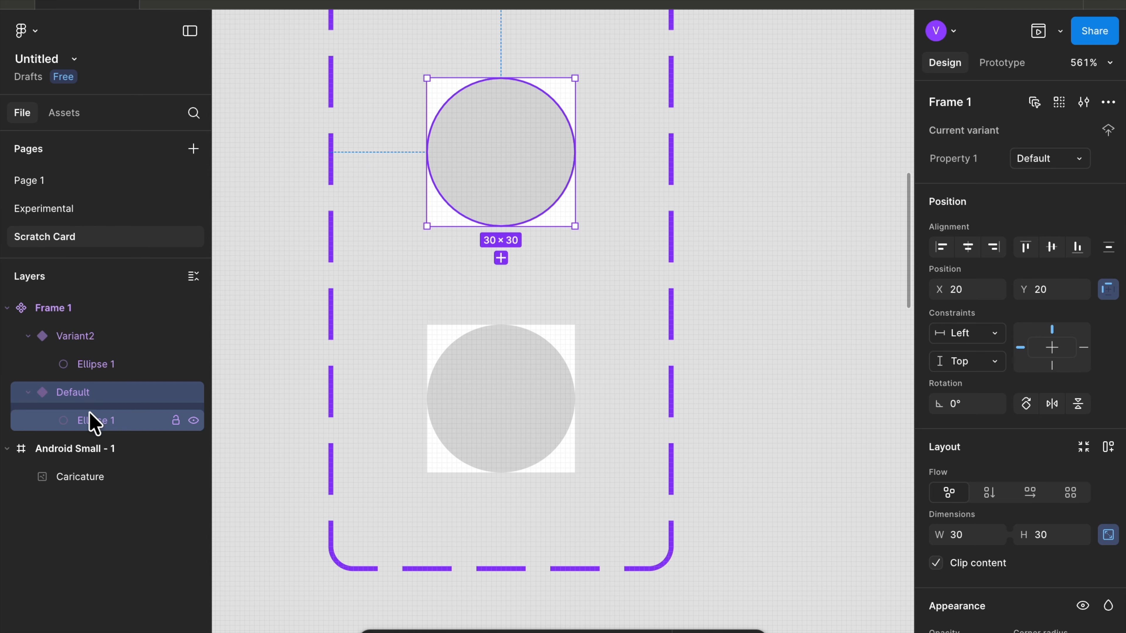
{"action": "left_click", "coordinate": [194, 420]}
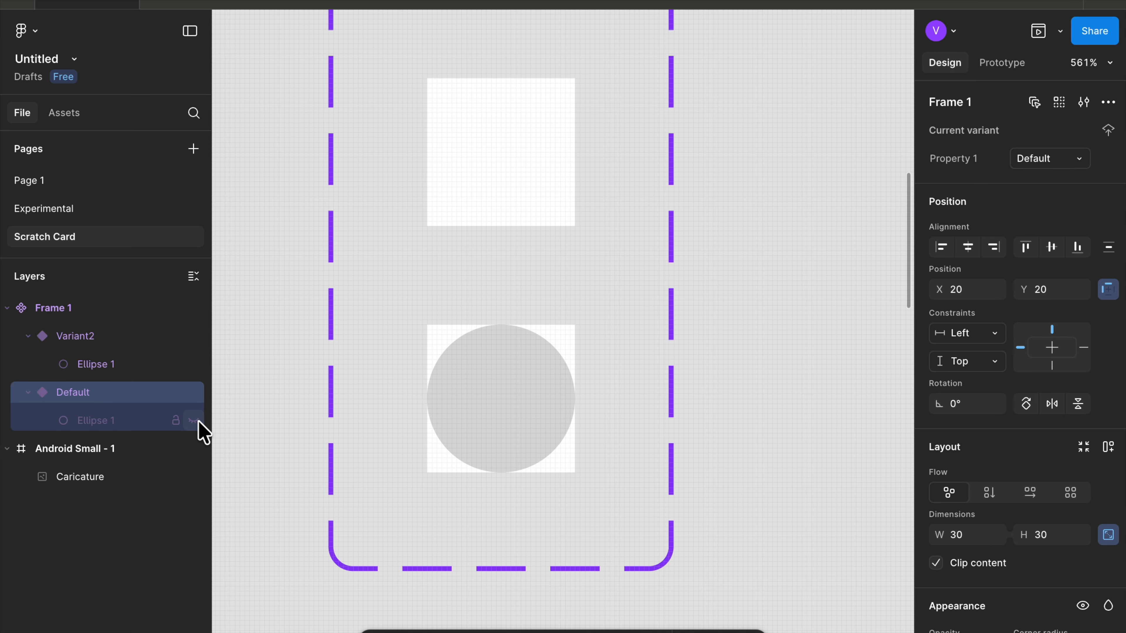
{"action": "left_click", "coordinate": [77, 396]}
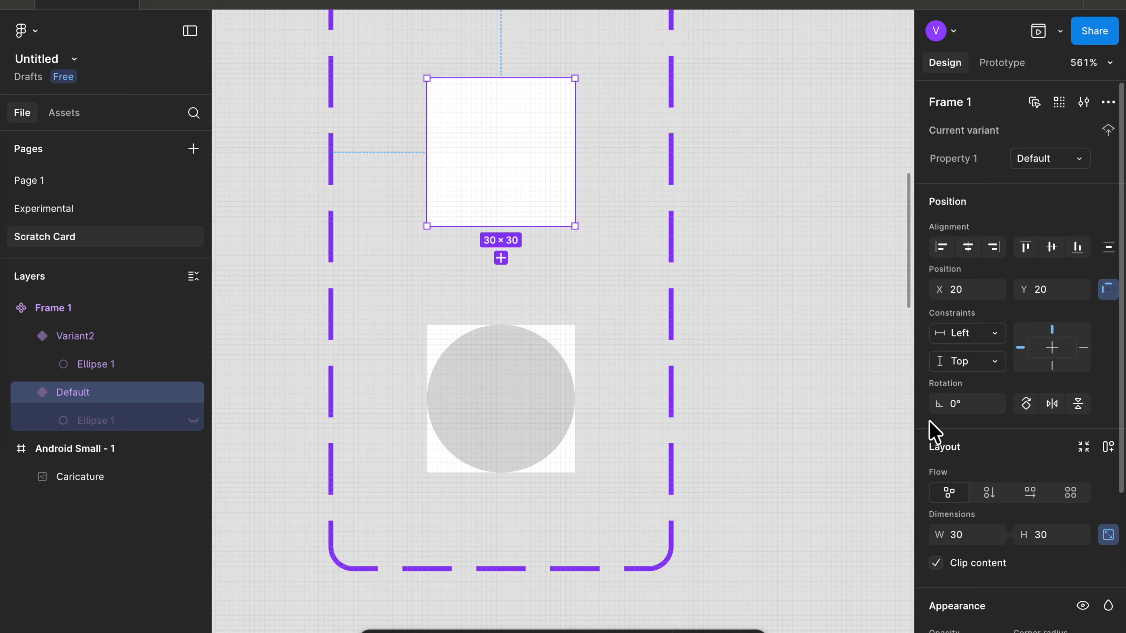
{"action": "scroll", "coordinate": [929, 433], "scroll_direction": "down", "scroll_amount": 5}
{"action": "scroll", "coordinate": [790, 470], "scroll_direction": "right", "scroll_amount": 3}
{"action": "scroll", "coordinate": [790, 470], "scroll_direction": "up", "scroll_amount": 2}
{"action": "scroll", "coordinate": [790, 470], "scroll_direction": "down", "scroll_amount": 5}
{"action": "scroll", "coordinate": [790, 470], "scroll_direction": "right", "scroll_amount": 5}
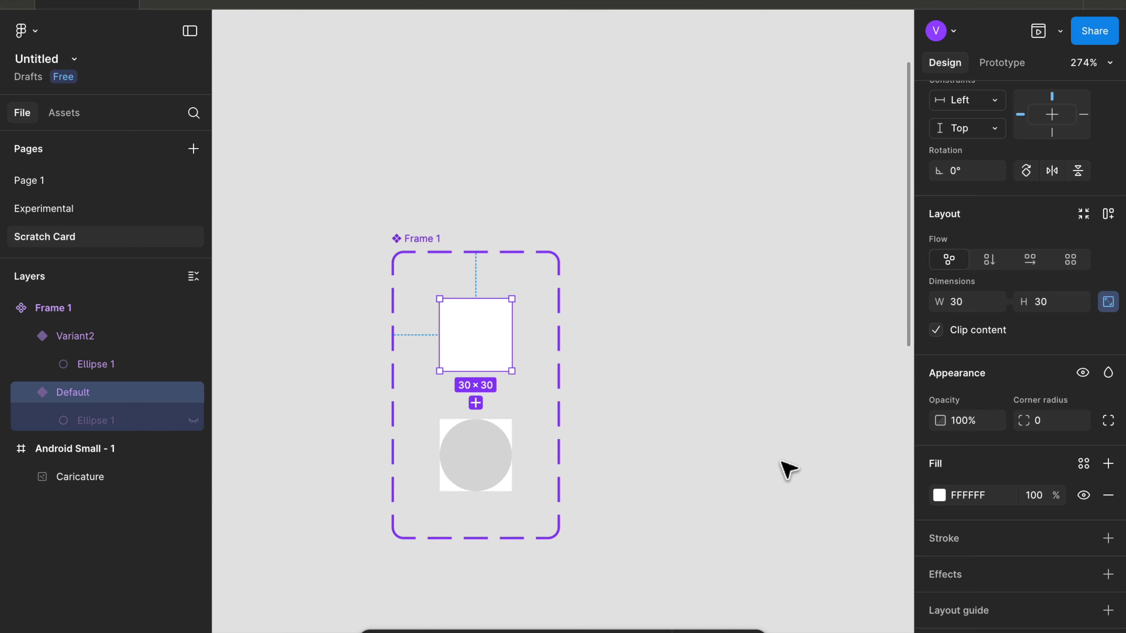
{"action": "scroll", "coordinate": [440, 497], "scroll_direction": "up", "scroll_amount": 2}
- Draw a new frame beside the component and set its width and height to 200
{"action": "left_click", "coordinate": [441, 497]}
{"action": "scroll", "coordinate": [440, 497], "scroll_direction": "right", "scroll_amount": 3}
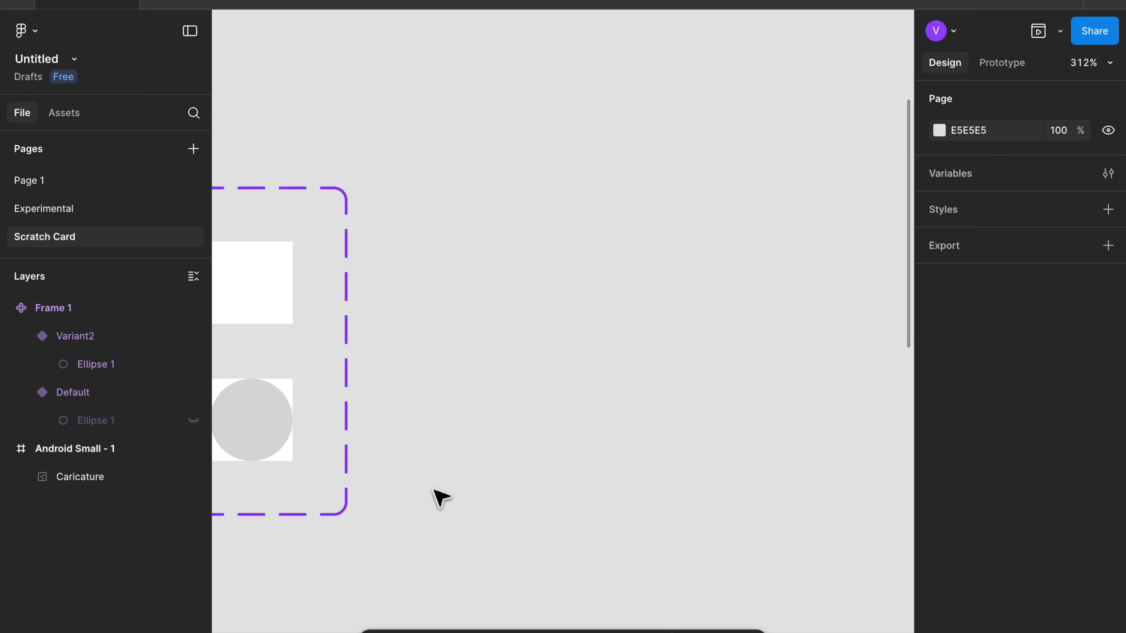
{"action": "key", "text": "f"}
{"action": "left_click_drag", "start_coordinate": [492, 187], "coordinate": [679, 528]}
{"action": "scroll", "coordinate": [597, 498], "scroll_direction": "down", "scroll_amount": 1}
{"action": "scroll", "coordinate": [598, 498], "scroll_direction": "right", "scroll_amount": 1}
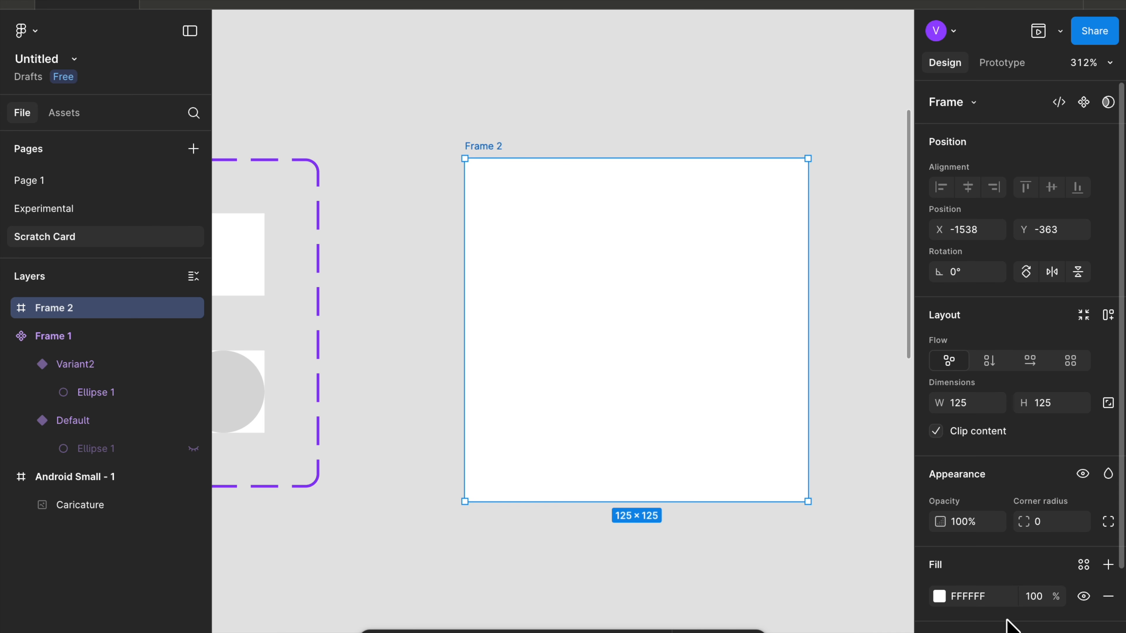
{"action": "scroll", "coordinate": [1008, 619], "scroll_direction": "down", "scroll_amount": 3}
{"action": "scroll", "coordinate": [1008, 618], "scroll_direction": "down", "scroll_amount": 2}
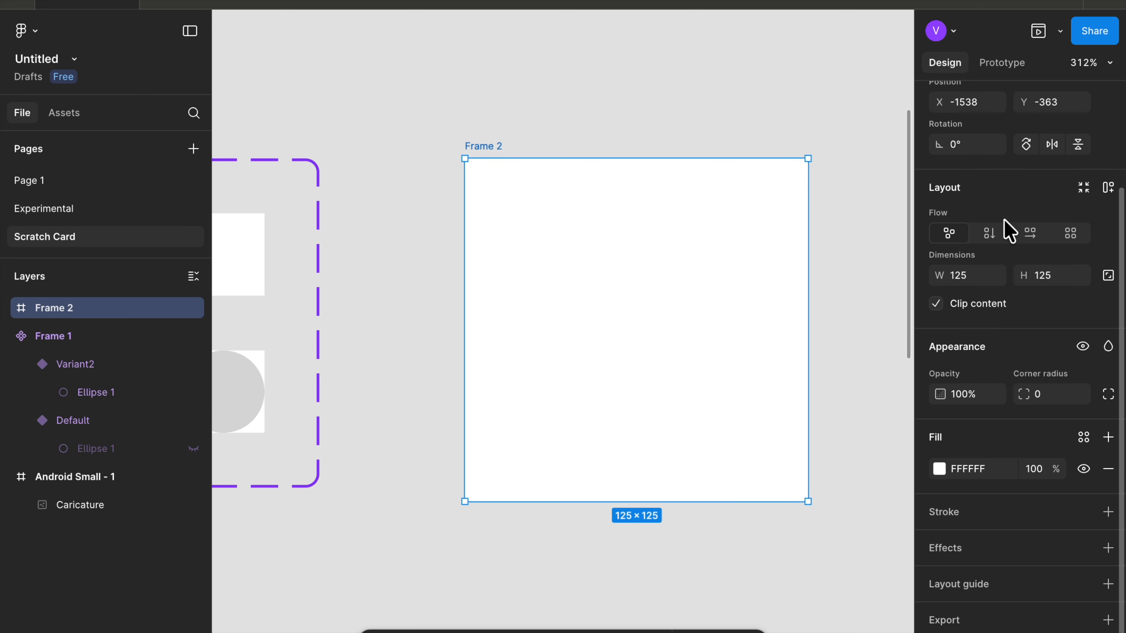
{"action": "type", "text": "200"}
{"action": "key", "text": "Return"}
{"action": "left_click", "coordinate": [961, 282]}
{"action": "type", "text": "200"}
{"action": "key", "text": "Return"}
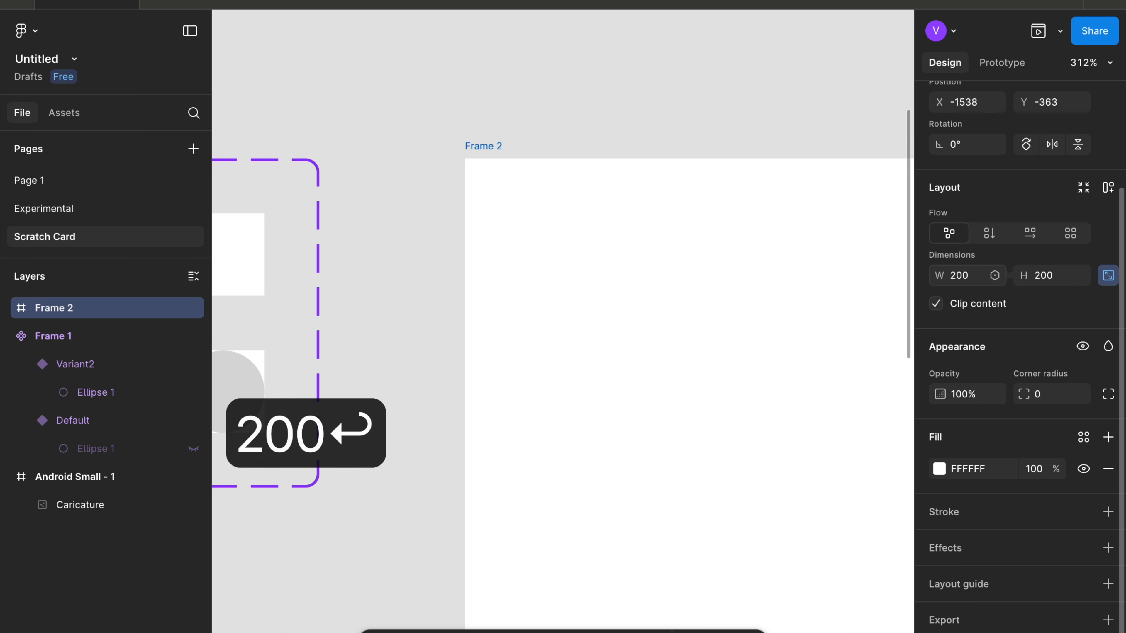
- Change the new frame's fill to grey A9A9A9 using the color picker
{"action": "scroll", "coordinate": [779, 314], "scroll_direction": "down", "scroll_amount": 5}
{"action": "scroll", "coordinate": [779, 314], "scroll_direction": "down", "scroll_amount": 2}
{"action": "scroll", "coordinate": [779, 314], "scroll_direction": "right", "scroll_amount": 2}
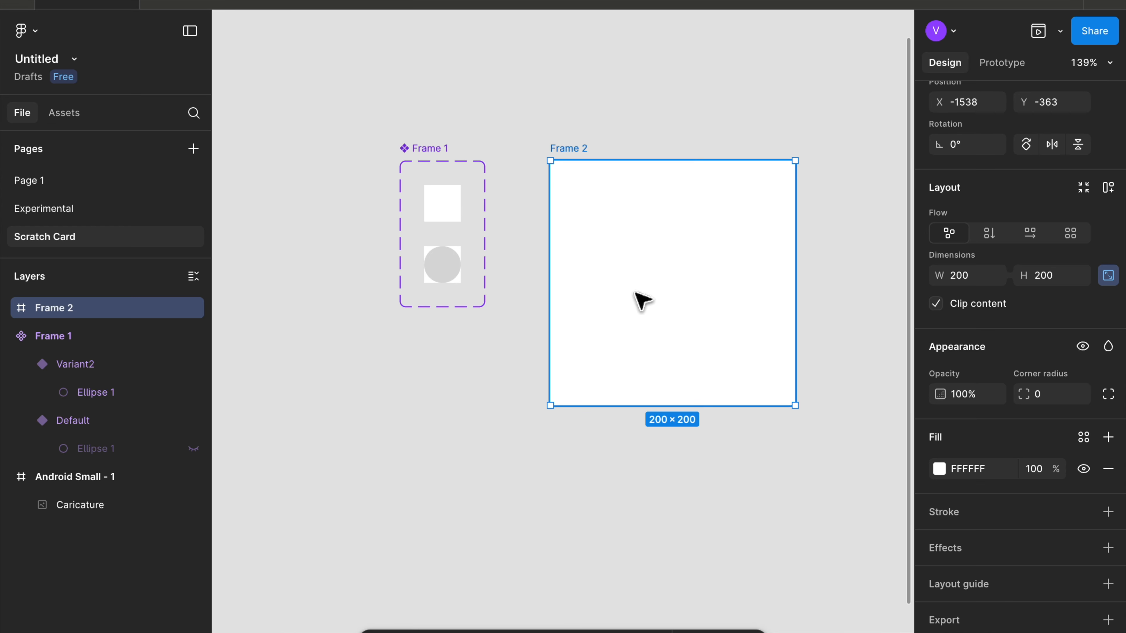
{"action": "scroll", "coordinate": [638, 296], "scroll_direction": "right", "scroll_amount": 1}
{"action": "scroll", "coordinate": [485, 244], "scroll_direction": "up", "scroll_amount": 6}
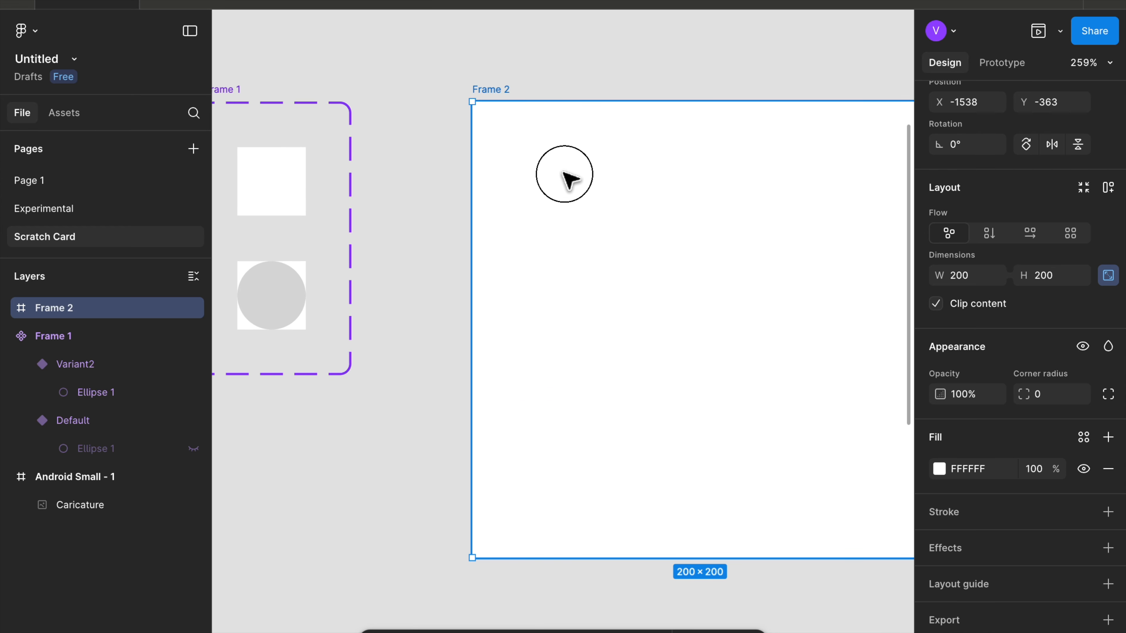
{"action": "left_click", "coordinate": [939, 466]}
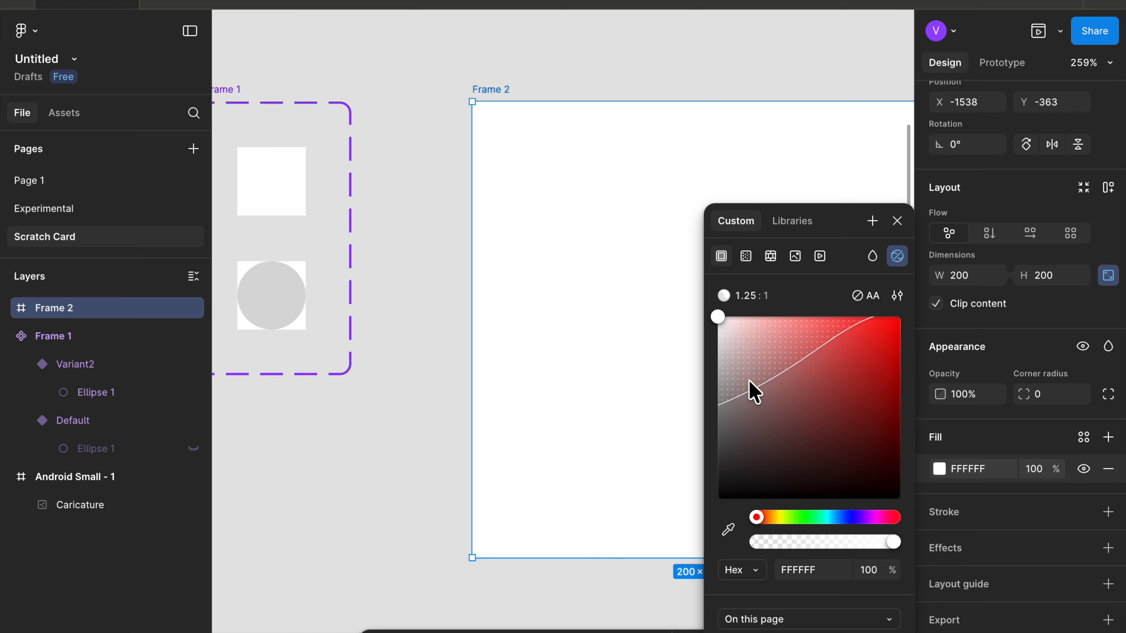
{"action": "left_click_drag", "start_coordinate": [732, 367], "coordinate": [678, 384]}
- Copy the Default variant of the component
{"action": "scroll", "coordinate": [575, 389], "scroll_direction": "left", "scroll_amount": 1}
{"action": "left_click", "coordinate": [480, 364]}
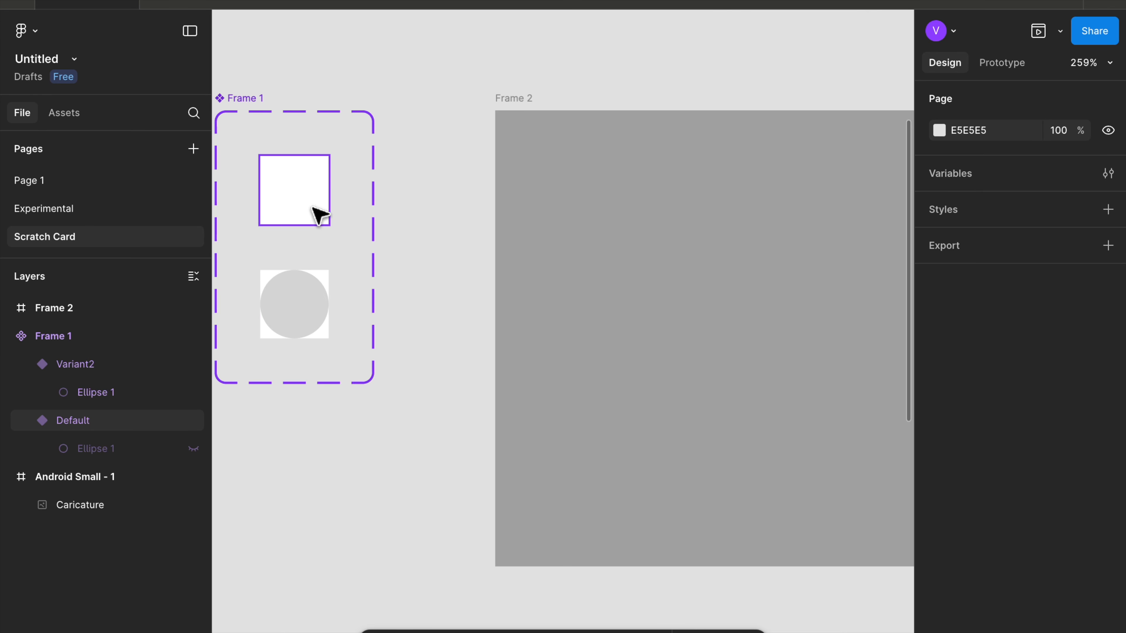
{"action": "left_click", "coordinate": [291, 228]}
{"action": "key", "text": "super+c"}
- Paste the component instance into the grey frame and place it at its top-left corner, X 0, Y 0
{"action": "scroll", "coordinate": [427, 138], "scroll_direction": "right", "scroll_amount": 2}
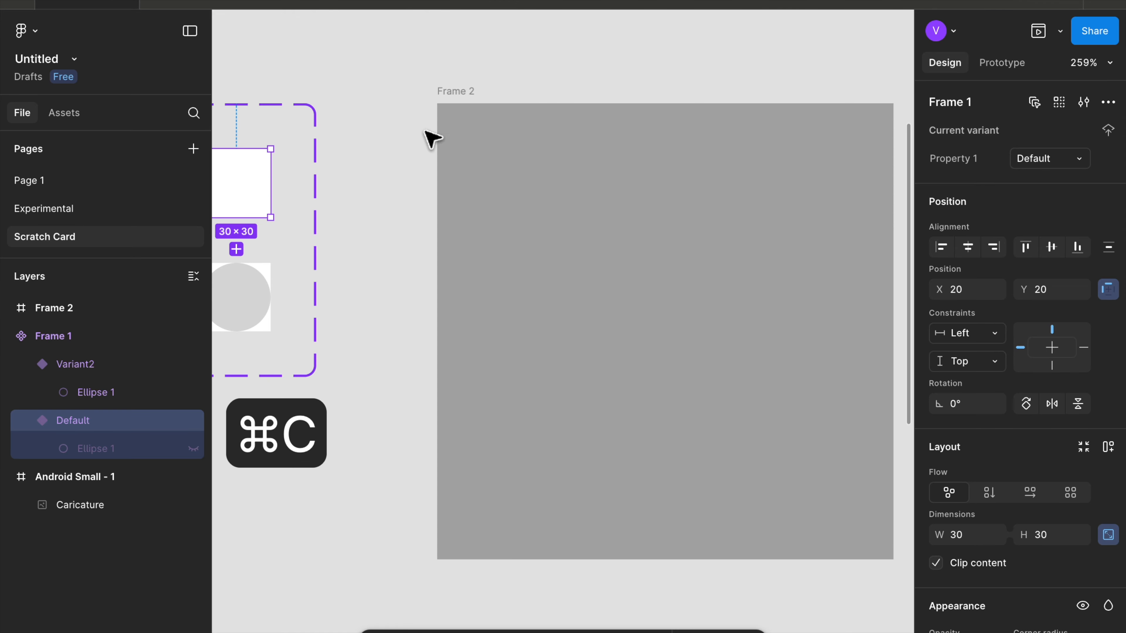
{"action": "left_click", "coordinate": [454, 106]}
{"action": "scroll", "coordinate": [454, 108], "scroll_direction": "right", "scroll_amount": 1}
{"action": "key", "text": "super+v"}
{"action": "scroll", "coordinate": [388, 130], "scroll_direction": "up", "scroll_amount": 5}
{"action": "left_click_drag", "start_coordinate": [466, 171], "coordinate": [393, 108]}
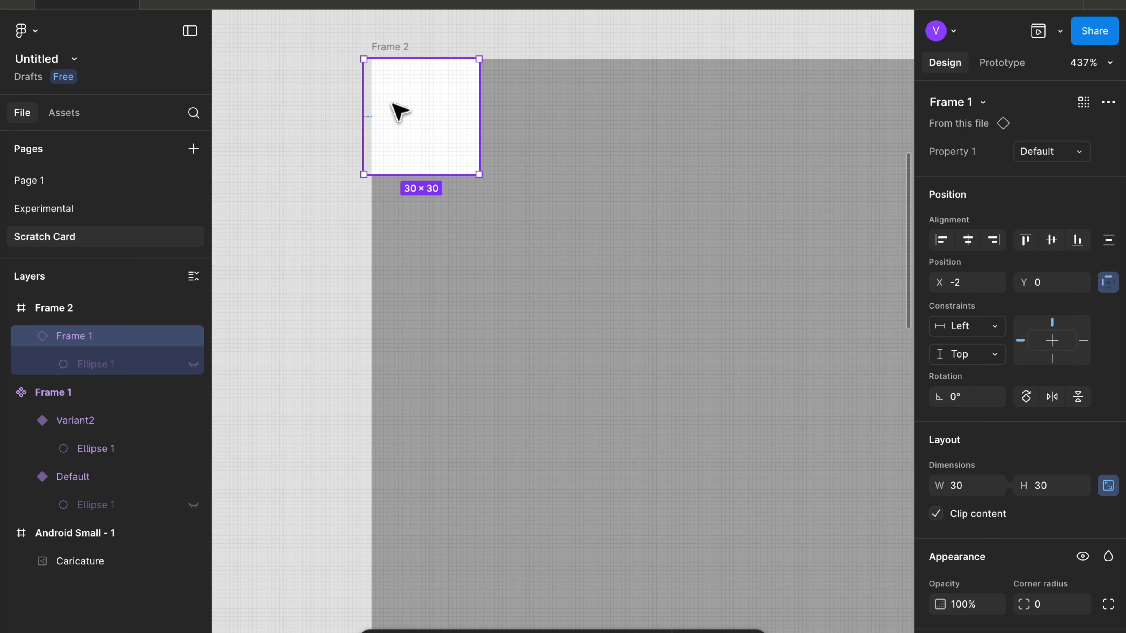
{"action": "scroll", "coordinate": [381, 142], "scroll_direction": "up", "scroll_amount": 4}
{"action": "left_click_drag", "start_coordinate": [372, 201], "coordinate": [377, 196]}
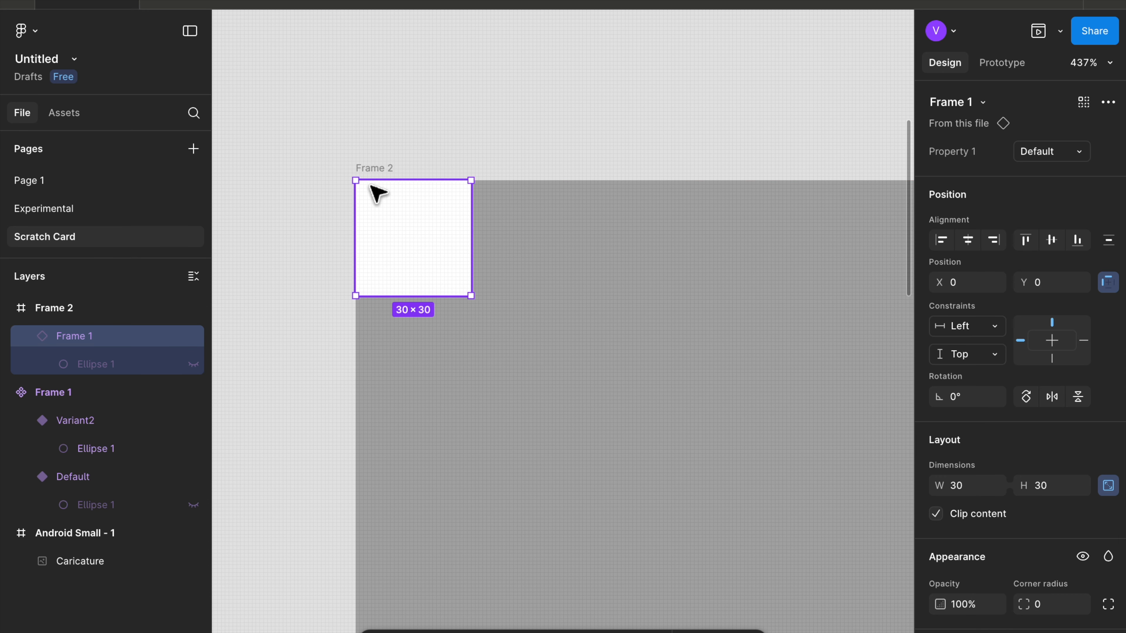
- Rename the grey frame to Scratch Card
{"action": "double_click", "coordinate": [370, 169]}
{"action": "type", "text": "Scar"}
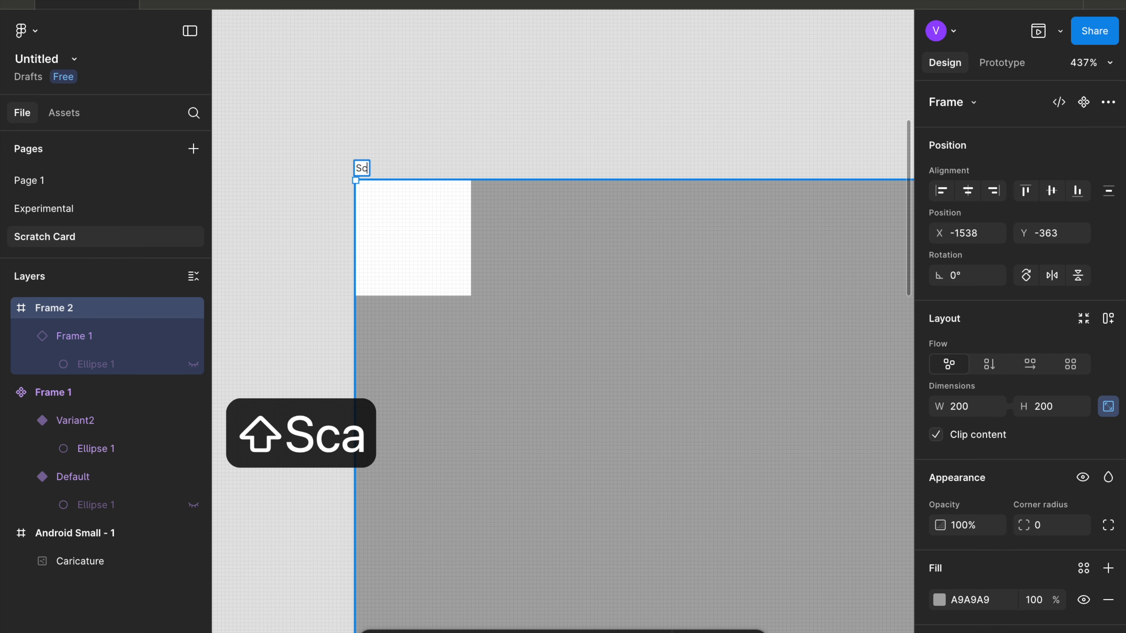
{"action": "key", "text": "BackSpace"}
{"action": "key", "text": "BackSpace"}
{"action": "type", "text": "ra"}
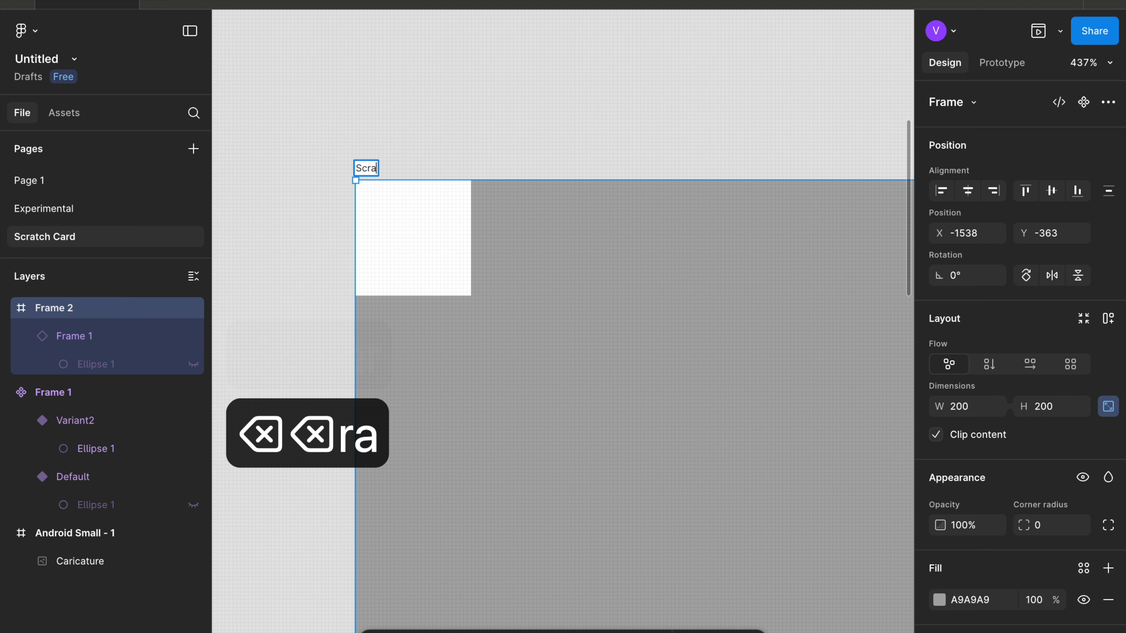
{"action": "type", "text": "tch Card"}
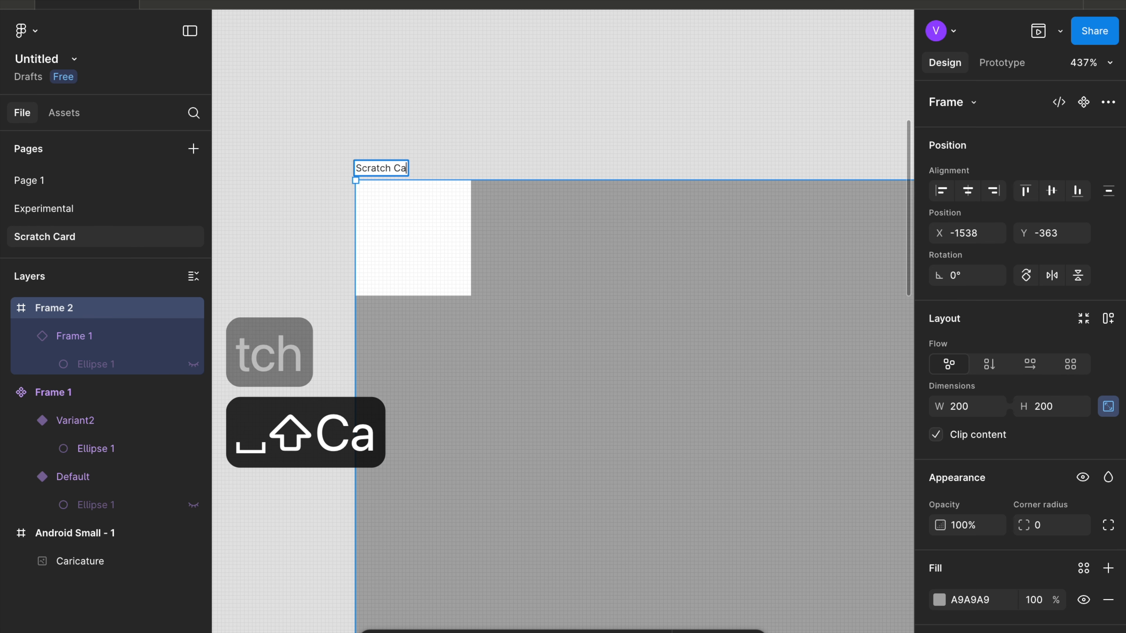
{"action": "key", "text": "Return"}
- Duplicate the dot instance and move the copy directly to the right of the first one
{"action": "left_click", "coordinate": [320, 221]}
{"action": "left_click", "coordinate": [451, 259]}
{"action": "scroll", "coordinate": [450, 258], "scroll_direction": "right", "scroll_amount": 2}
{"action": "scroll", "coordinate": [449, 258], "scroll_direction": "down", "scroll_amount": 1}
{"action": "scroll", "coordinate": [451, 258], "scroll_direction": "right", "scroll_amount": 1}
{"action": "scroll", "coordinate": [451, 258], "scroll_direction": "up", "scroll_amount": 1}
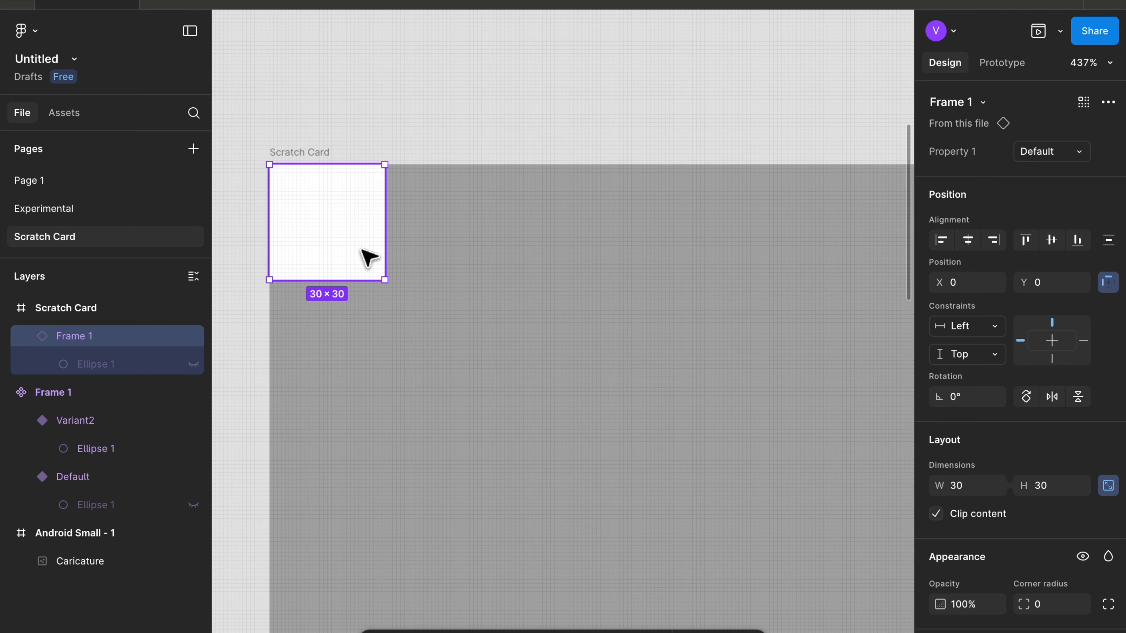
{"action": "key", "text": "super+d"}
{"action": "left_click_drag", "start_coordinate": [320, 241], "coordinate": [403, 240]}
{"action": "left_click", "coordinate": [372, 262]}
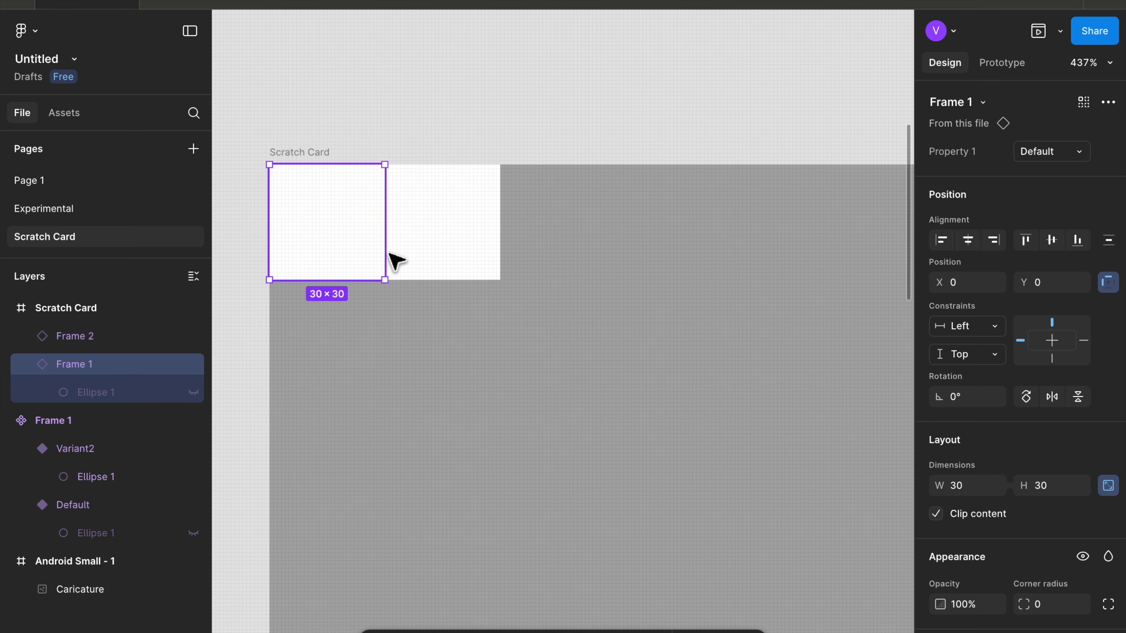
- Select both dot instances and wrap them in a horizontal auto layout frame
{"action": "left_click", "coordinate": [410, 259], "text": "shift"}
{"action": "right_click", "coordinate": [409, 259]}
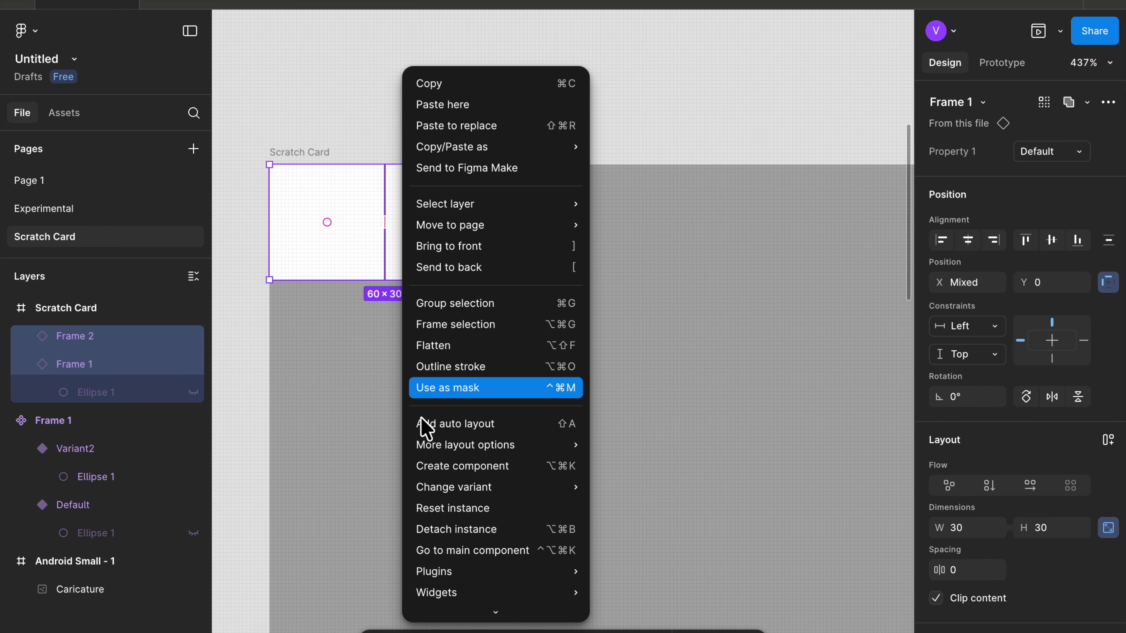
{"action": "left_click", "coordinate": [481, 426]}
{"action": "left_click", "coordinate": [427, 422]}
{"action": "left_click", "coordinate": [425, 235]}
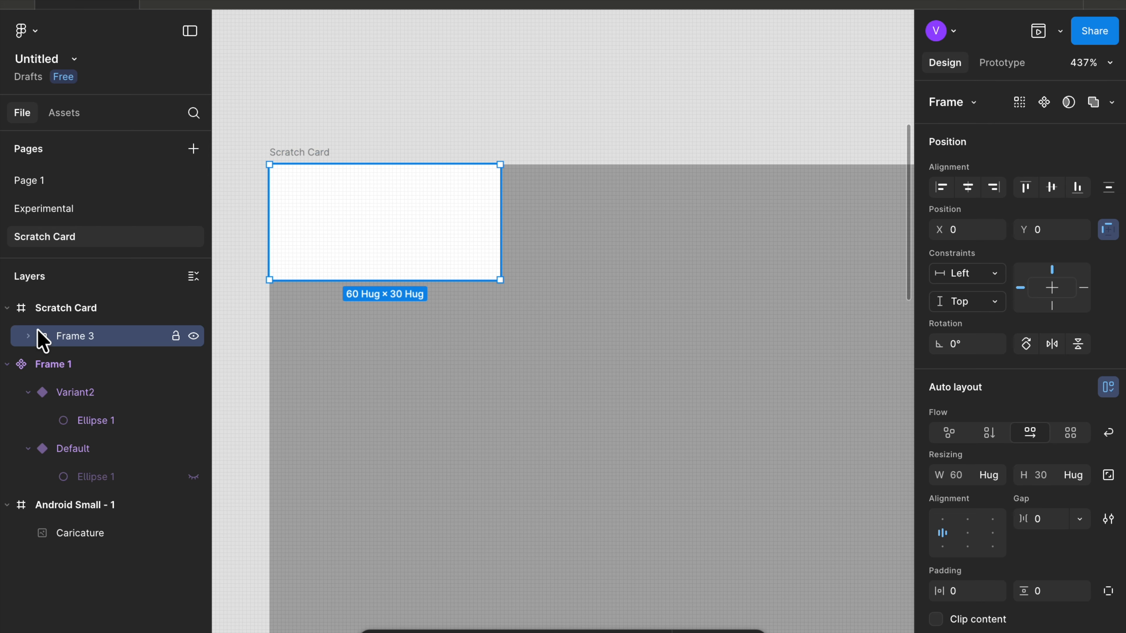
- Duplicate the second dot instance five more times to make a row of seven dots across the card's top
{"action": "left_click", "coordinate": [28, 336]}
{"action": "left_click", "coordinate": [99, 371]}
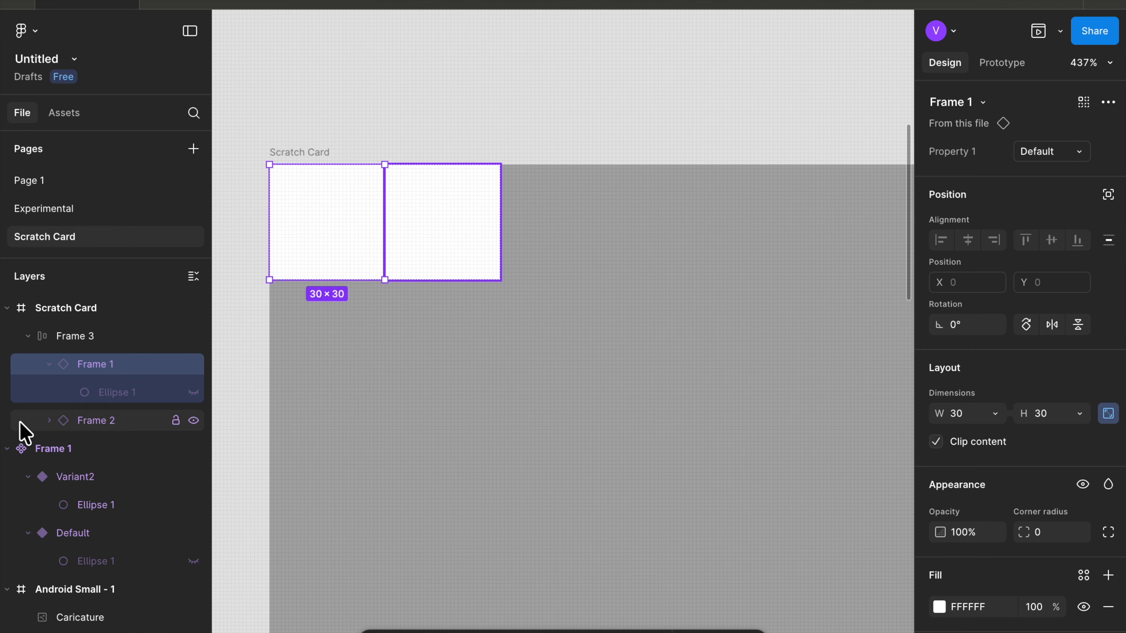
{"action": "left_click", "coordinate": [38, 424]}
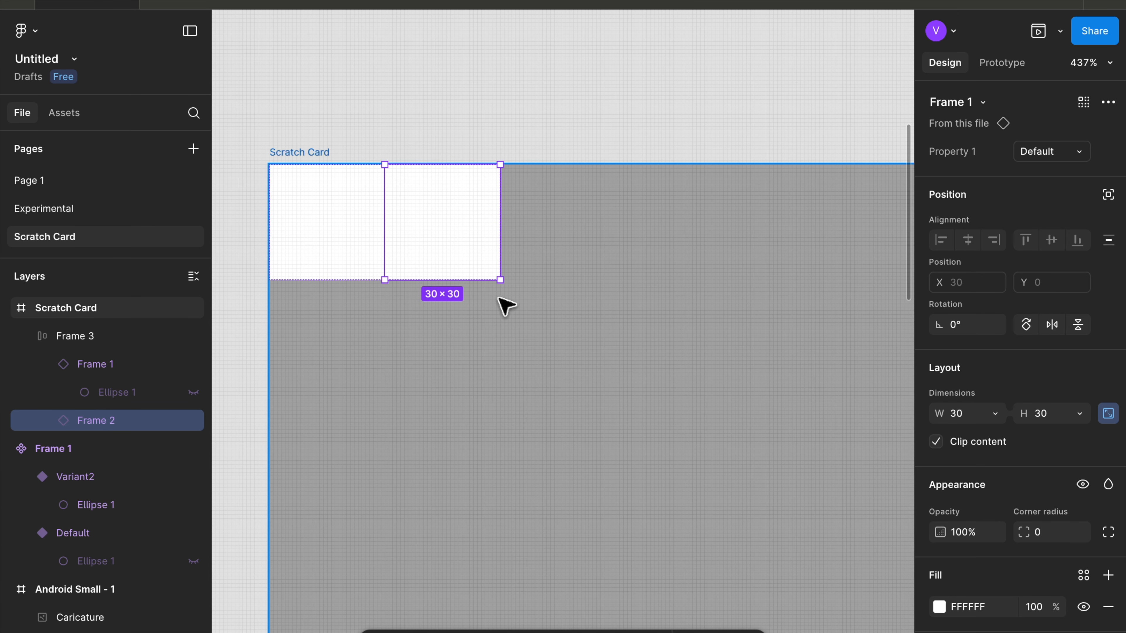
{"action": "key", "text": "super+d"}
{"action": "key", "text": "super+d"}
{"action": "key", "text": "super+d"}
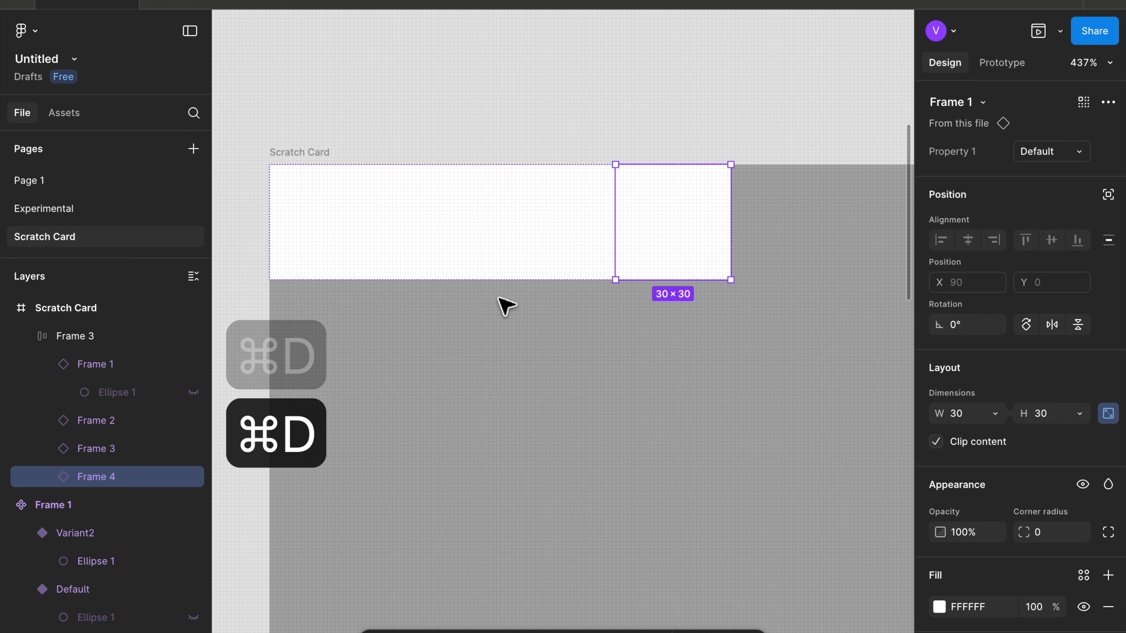
{"action": "key", "text": "super+d"}
{"action": "key", "text": "super+d"}
{"action": "scroll", "coordinate": [499, 304], "scroll_direction": "down", "scroll_amount": 5}
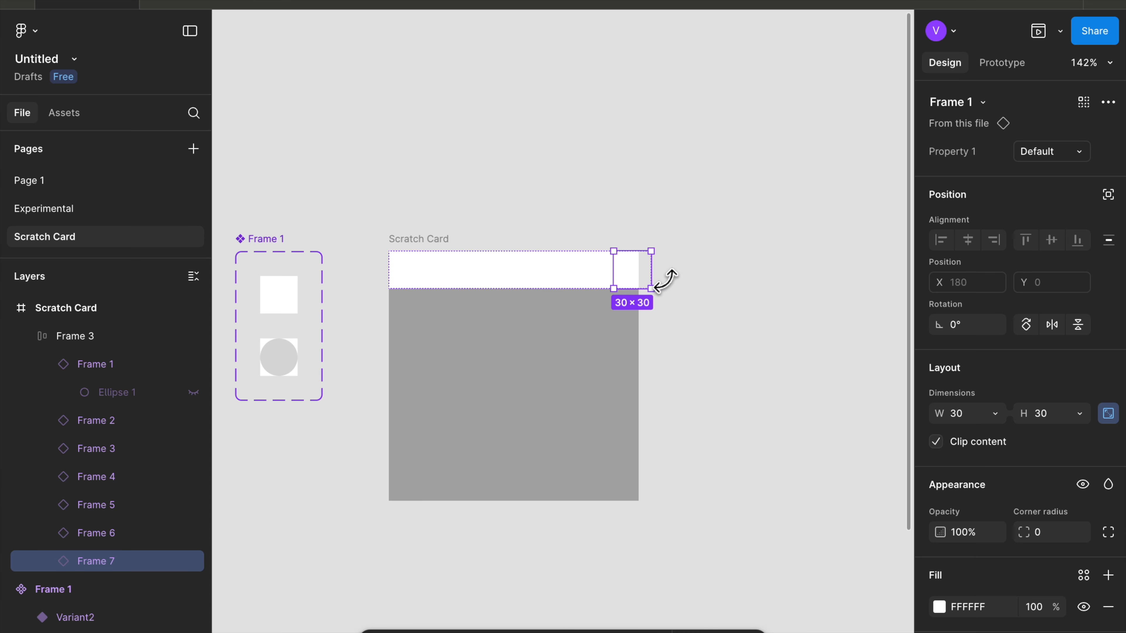
- Inspect the dot row frame and the component's Default variant
{"action": "left_click", "coordinate": [708, 262]}
{"action": "scroll", "coordinate": [708, 261], "scroll_direction": "left", "scroll_amount": 5}
{"action": "scroll", "coordinate": [708, 262], "scroll_direction": "down", "scroll_amount": 1}
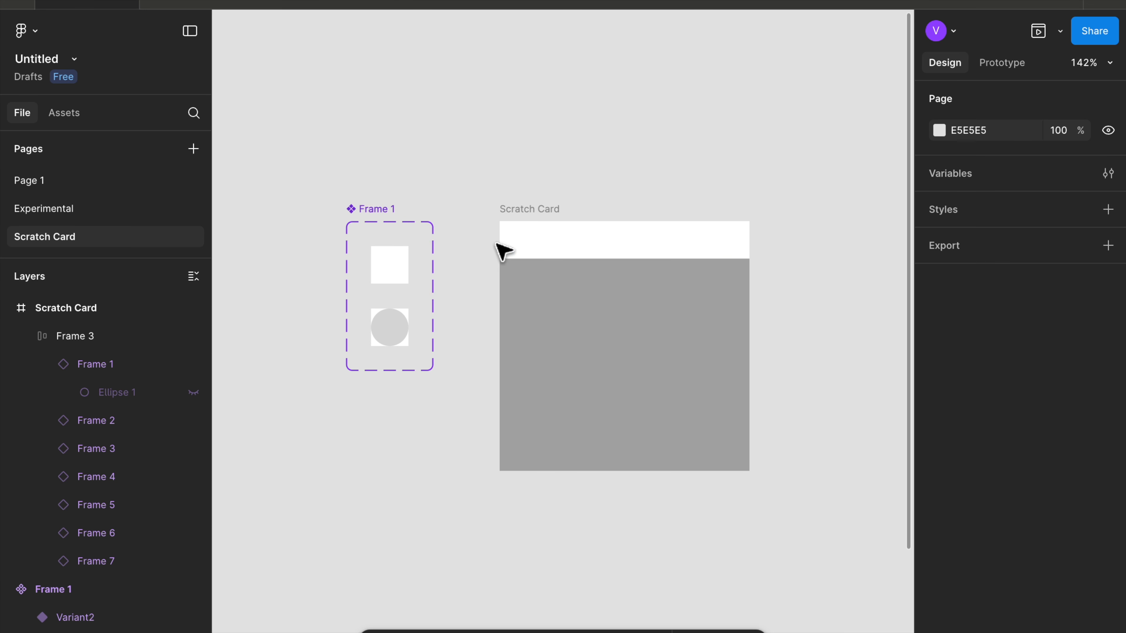
{"action": "left_click", "coordinate": [525, 243]}
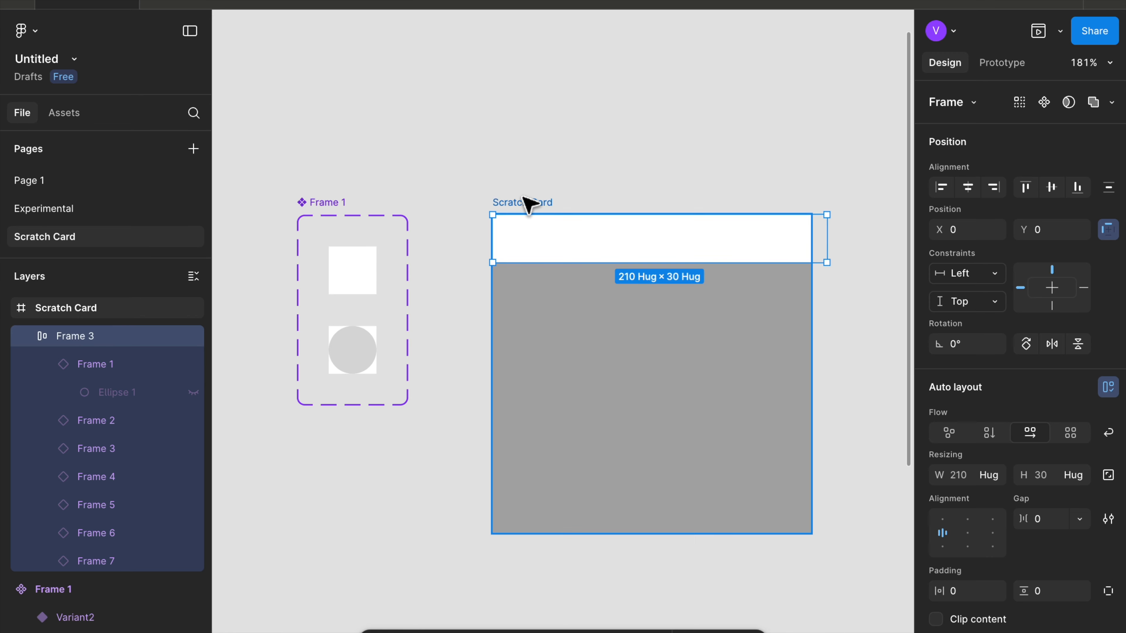
{"action": "left_click", "coordinate": [526, 208]}
{"action": "scroll", "coordinate": [350, 282], "scroll_direction": "up", "scroll_amount": 5}
{"action": "left_click", "coordinate": [390, 291]}
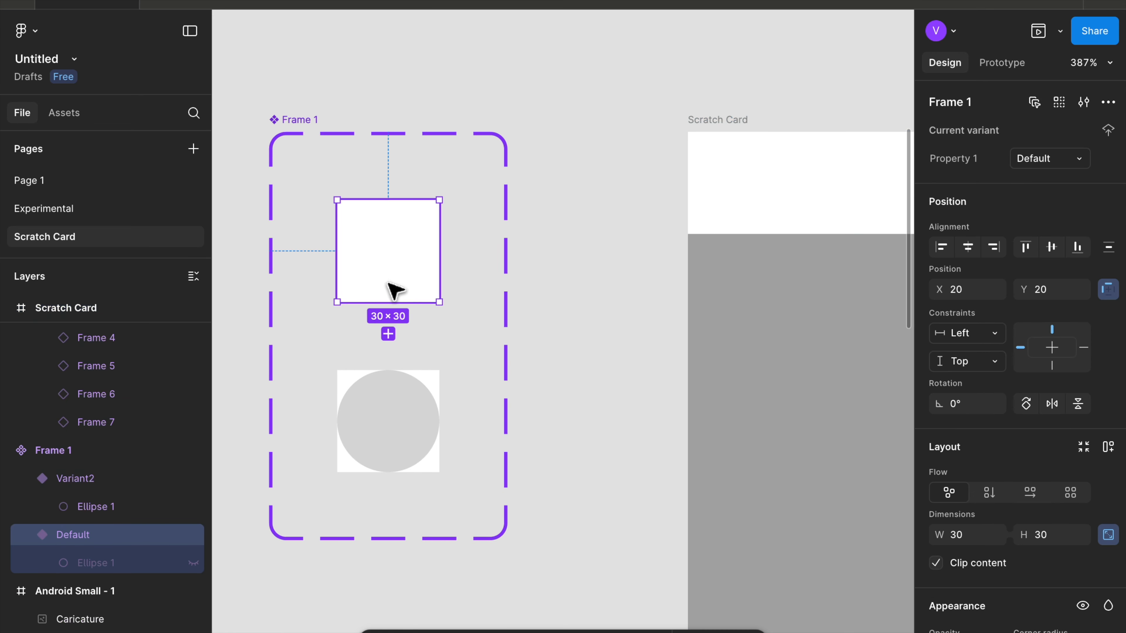
{"action": "left_click", "coordinate": [641, 205]}
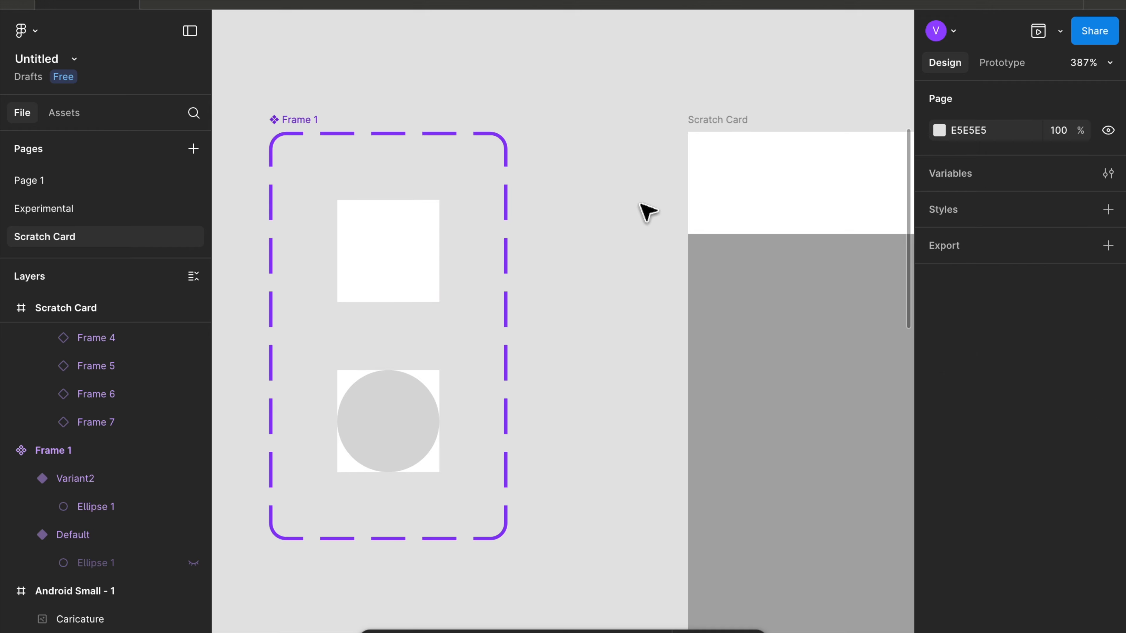
{"action": "scroll", "coordinate": [648, 220], "scroll_direction": "right", "scroll_amount": 10}
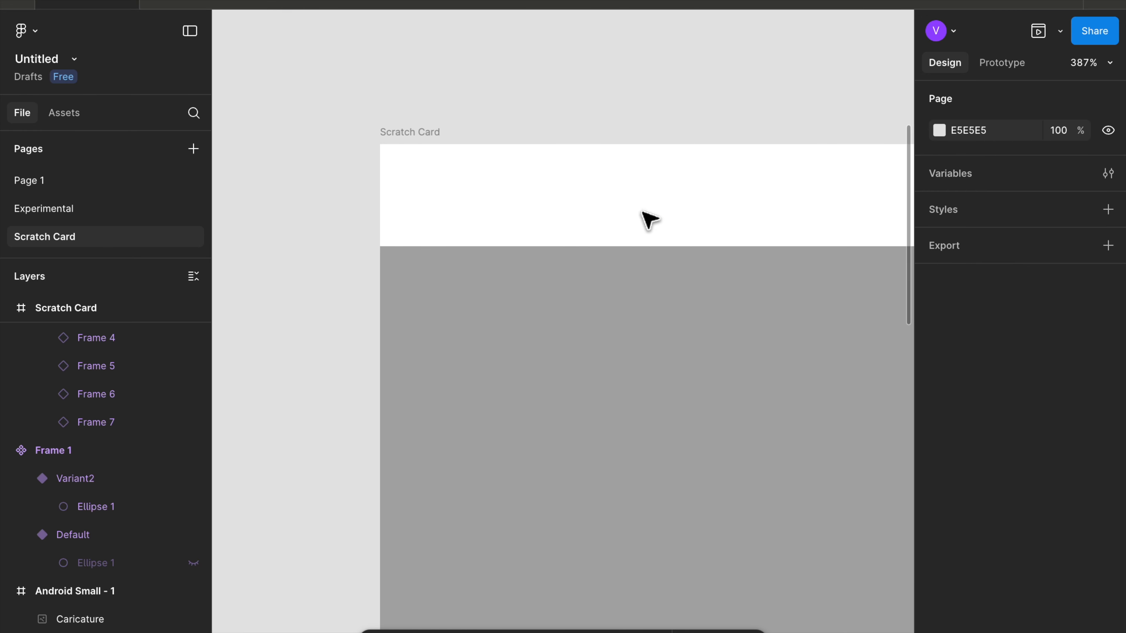
{"action": "scroll", "coordinate": [648, 219], "scroll_direction": "down", "scroll_amount": 5}
{"action": "scroll", "coordinate": [646, 219], "scroll_direction": "right", "scroll_amount": 2}
- Draw a rectangle covering the Scratch Card frame, about 199 × 199
{"action": "key", "text": "r"}
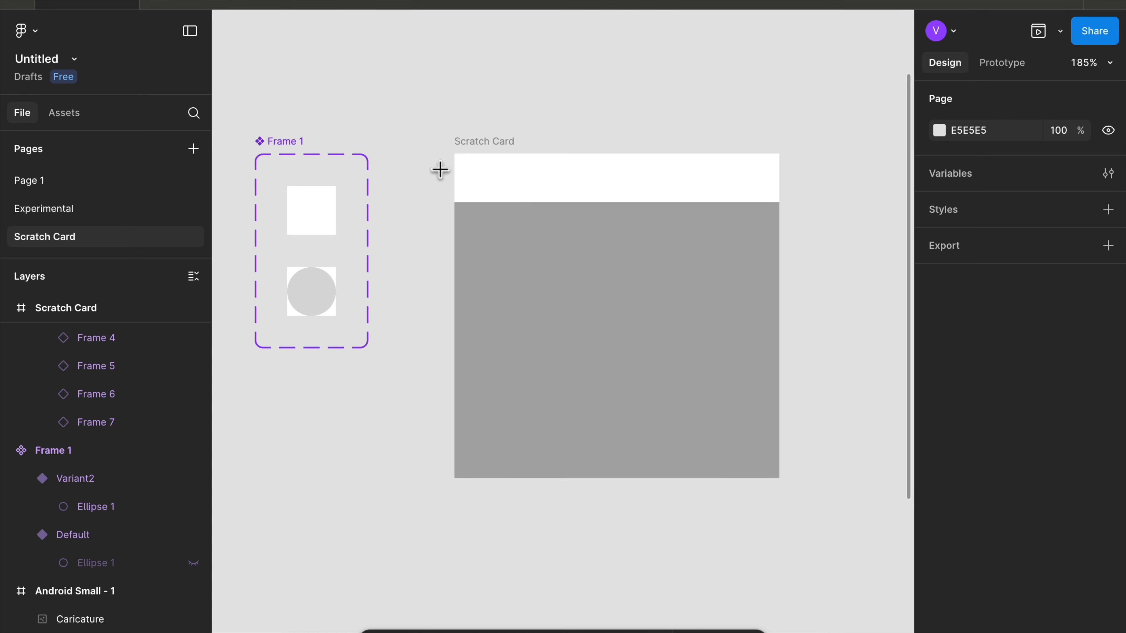
{"action": "left_click_drag", "start_coordinate": [455, 154], "coordinate": [638, 477]}
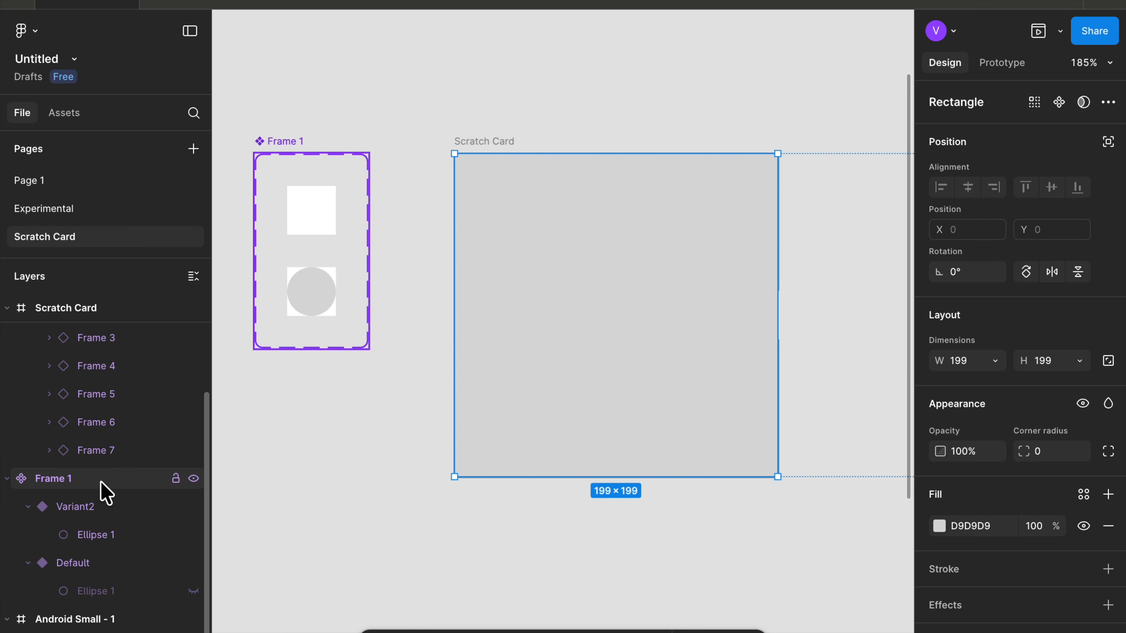
- Move the rectangle out of the dot row auto layout frame and place it beneath the row inside Scratch Card
{"action": "scroll", "coordinate": [93, 461], "scroll_direction": "up", "scroll_amount": 5}
{"action": "left_click", "coordinate": [53, 393]}
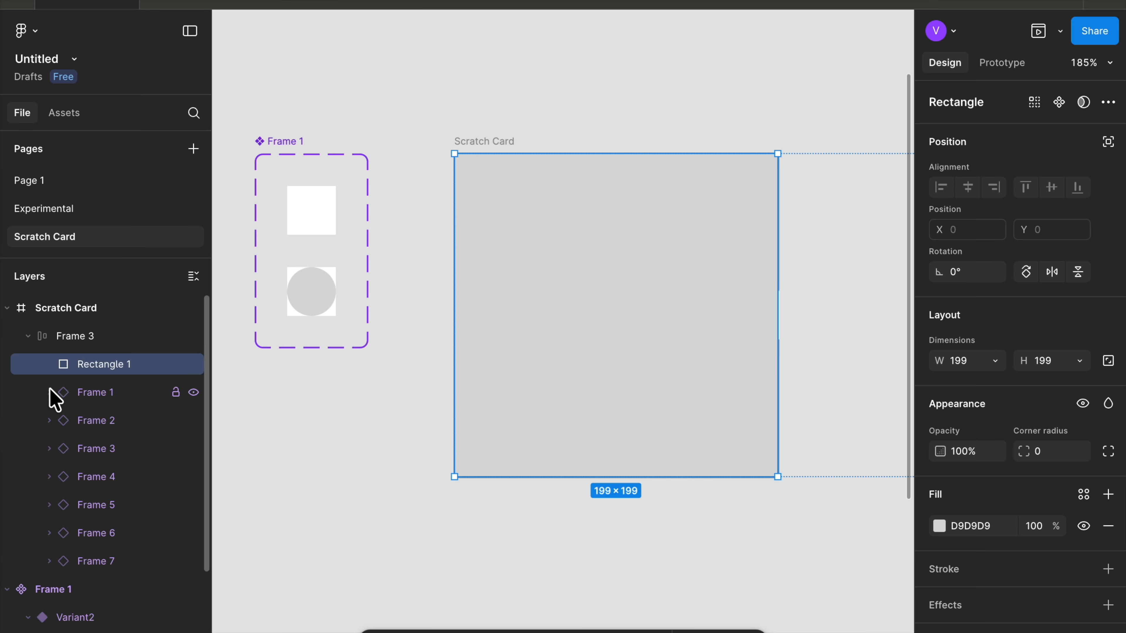
{"action": "left_click_drag", "start_coordinate": [91, 375], "coordinate": [89, 575]}
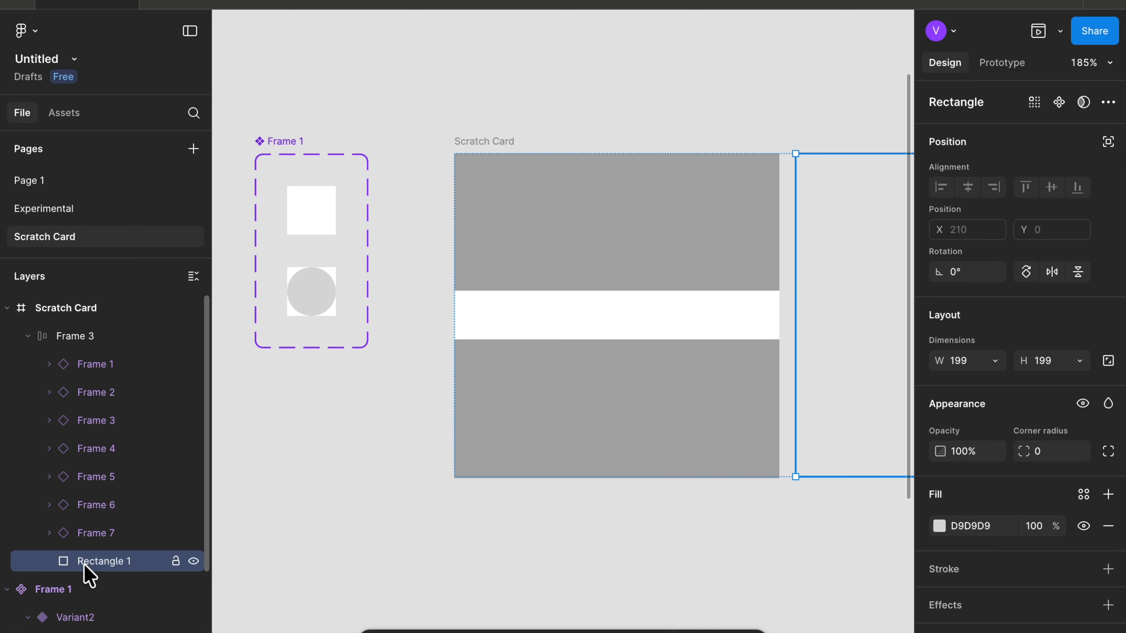
{"action": "left_click", "coordinate": [27, 336]}
{"action": "left_click", "coordinate": [75, 337]}
{"action": "left_click", "coordinate": [28, 336]}
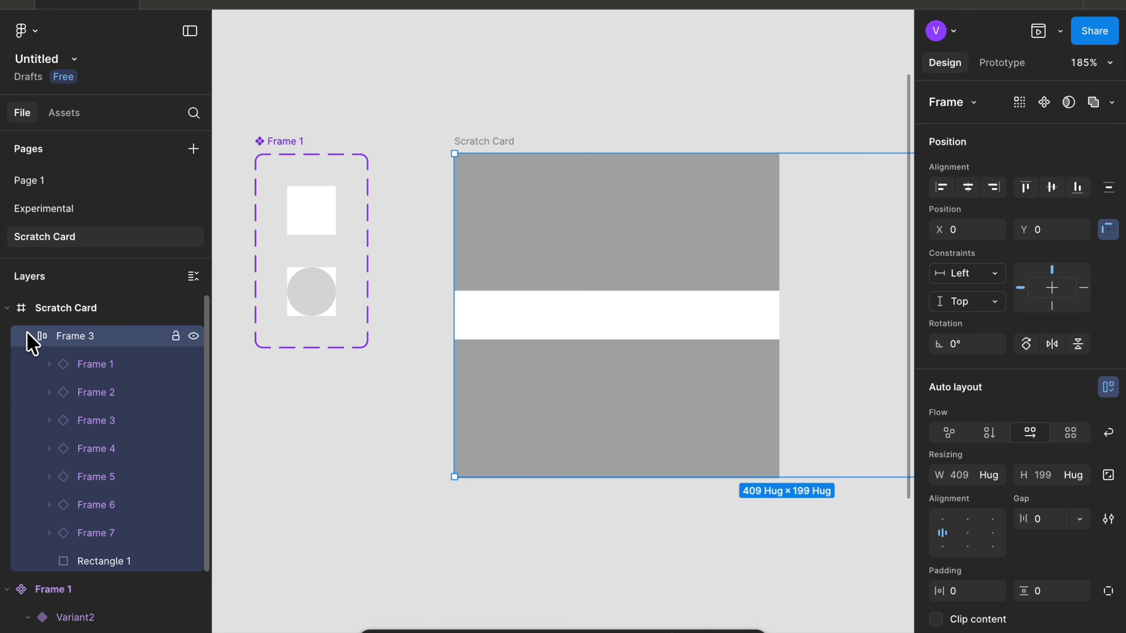
{"action": "mouse_move", "coordinate": [93, 566]}
{"action": "left_mouse_down"}
{"action": "mouse_move", "coordinate": [91, 585]}
{"action": "mouse_move", "coordinate": [88, 576]}
{"action": "left_mouse_up"}
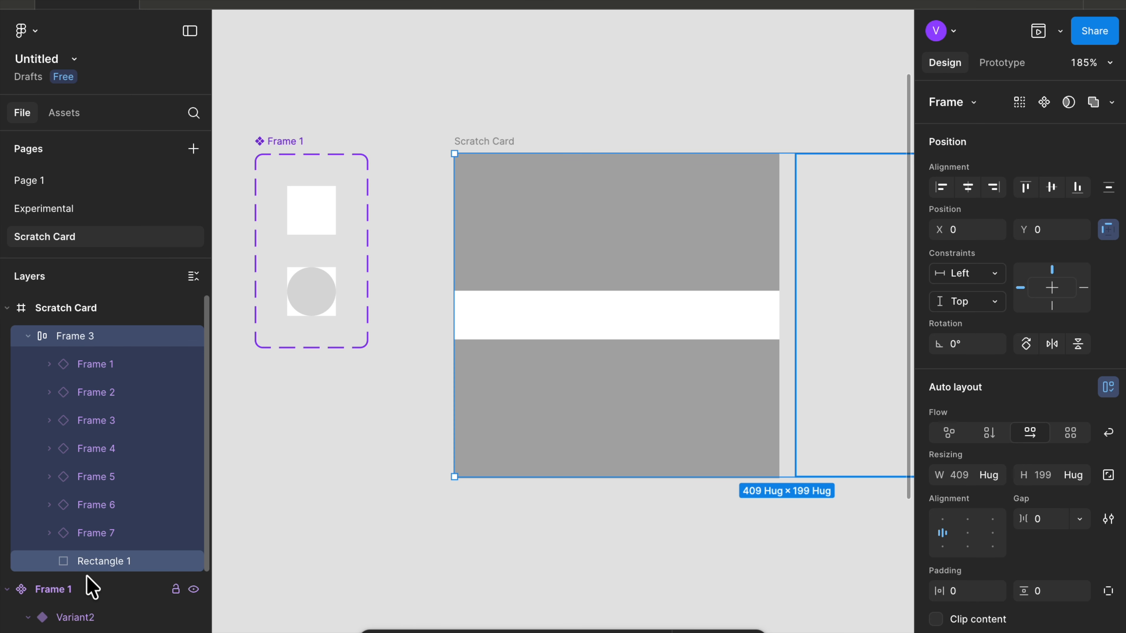
{"action": "left_click", "coordinate": [27, 336]}
{"action": "left_click", "coordinate": [27, 337]}
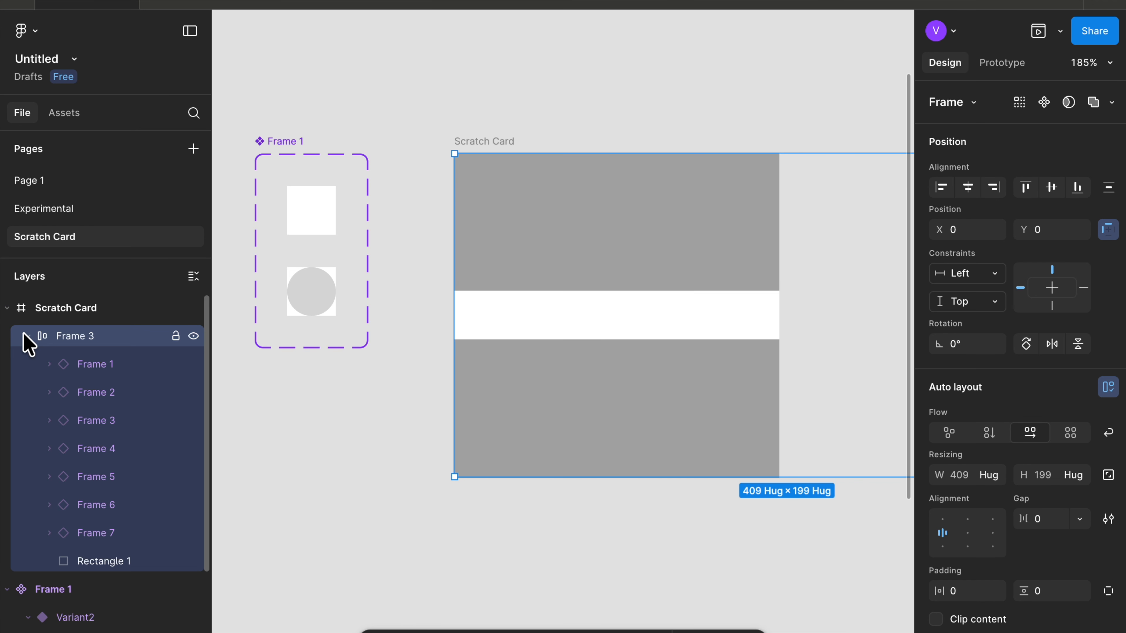
{"action": "left_click", "coordinate": [99, 562]}
{"action": "left_click_drag", "start_coordinate": [95, 569], "coordinate": [100, 329]}
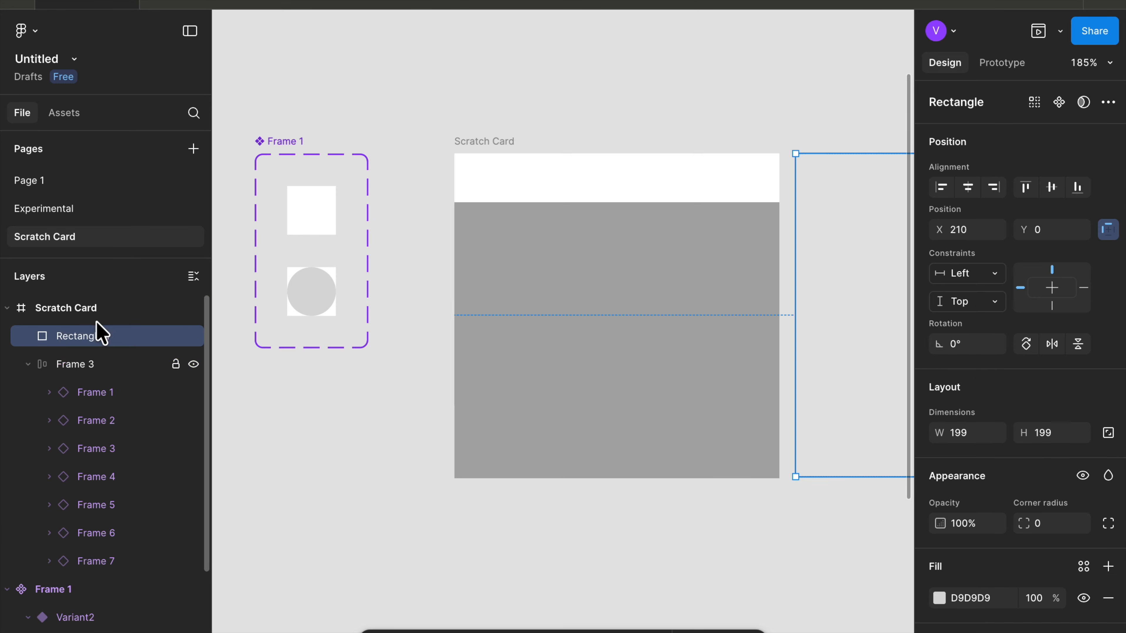
{"action": "left_click", "coordinate": [28, 363]}
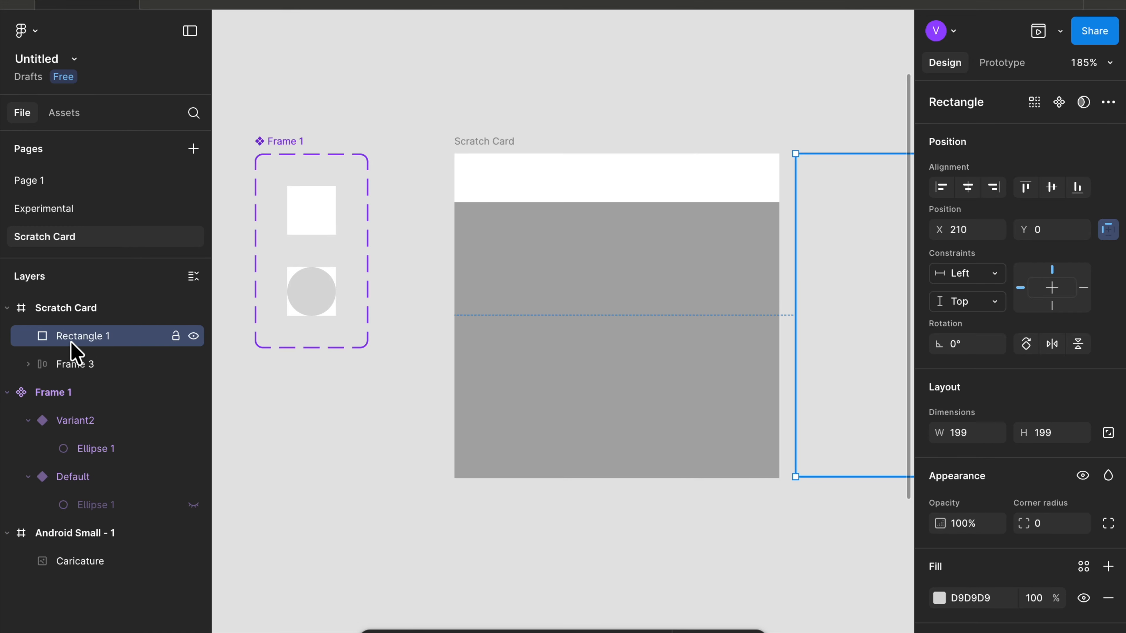
{"action": "key", "text": "["}
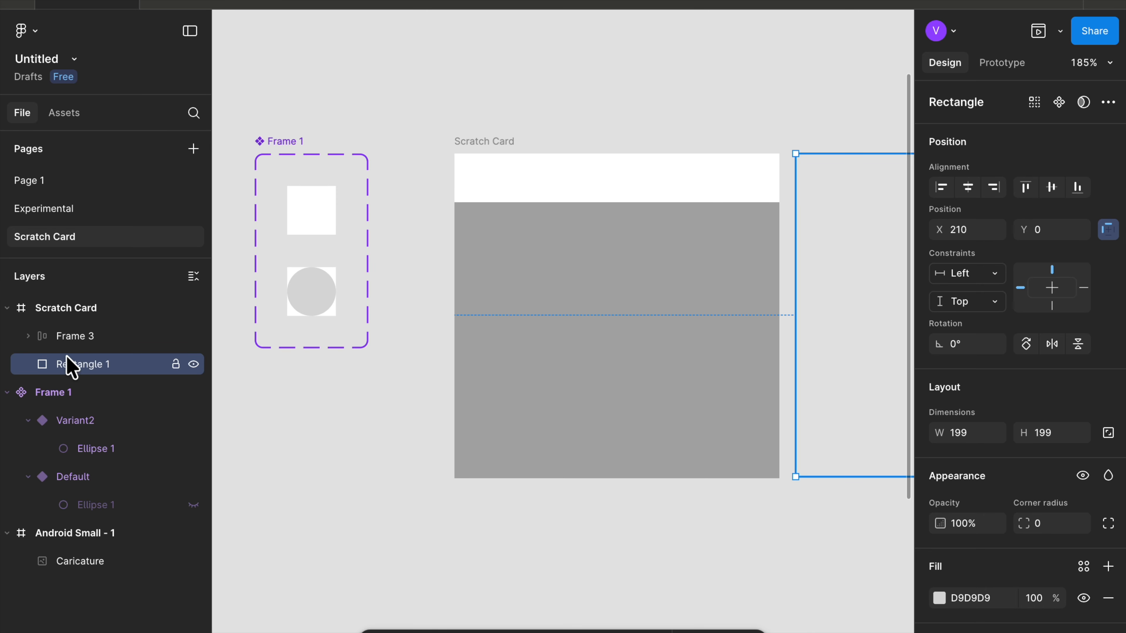
- Select the rectangle and drag it back over the card's grey area at its left edge
{"action": "left_click", "coordinate": [69, 337]}
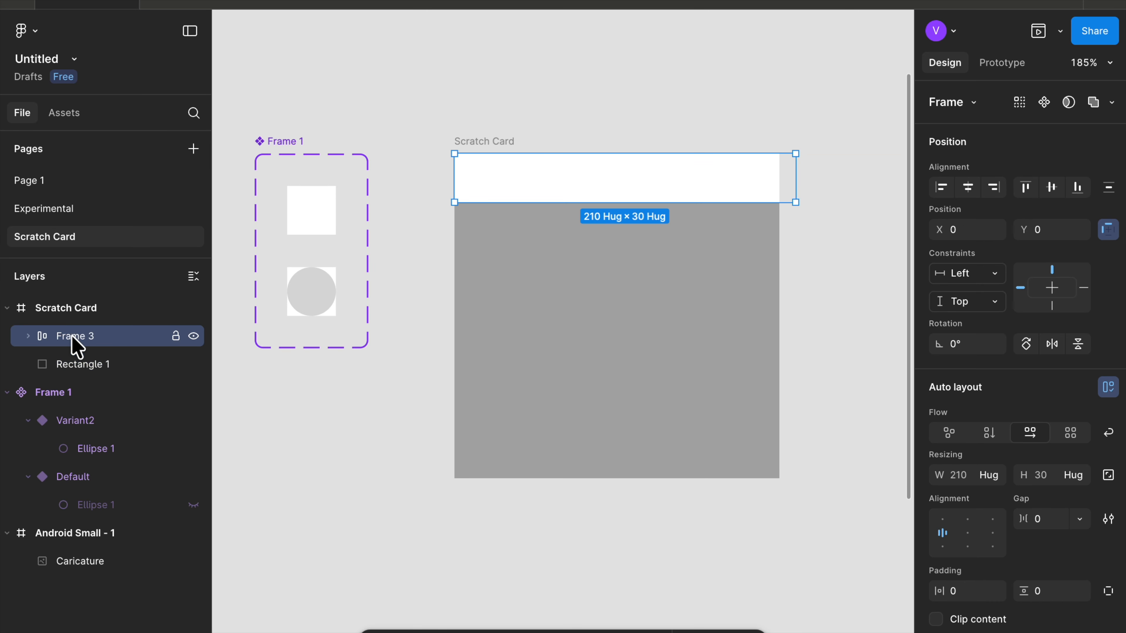
{"action": "left_click", "coordinate": [66, 363], "text": "shift"}
{"action": "left_click", "coordinate": [69, 364]}
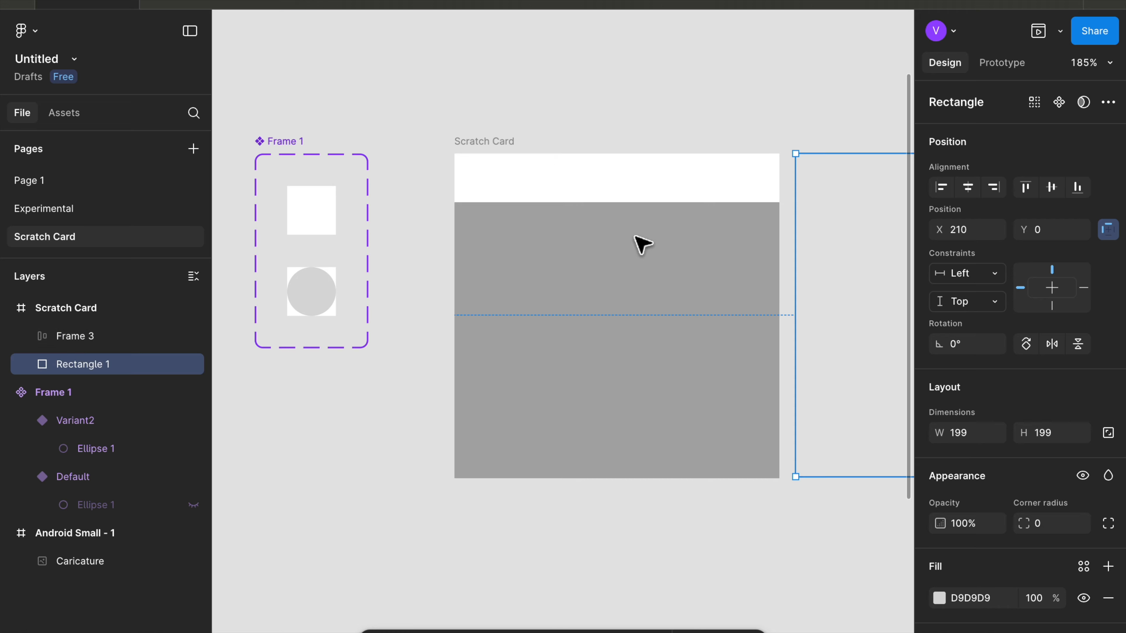
{"action": "scroll", "coordinate": [635, 244], "scroll_direction": "down", "scroll_amount": 5}
{"action": "left_click_drag", "start_coordinate": [683, 254], "coordinate": [543, 262]}
- Select the rectangle and the dot row together and combine them with a Subtract boolean operation
{"action": "left_click", "coordinate": [67, 368]}
{"action": "left_click", "coordinate": [75, 337], "text": "shift"}
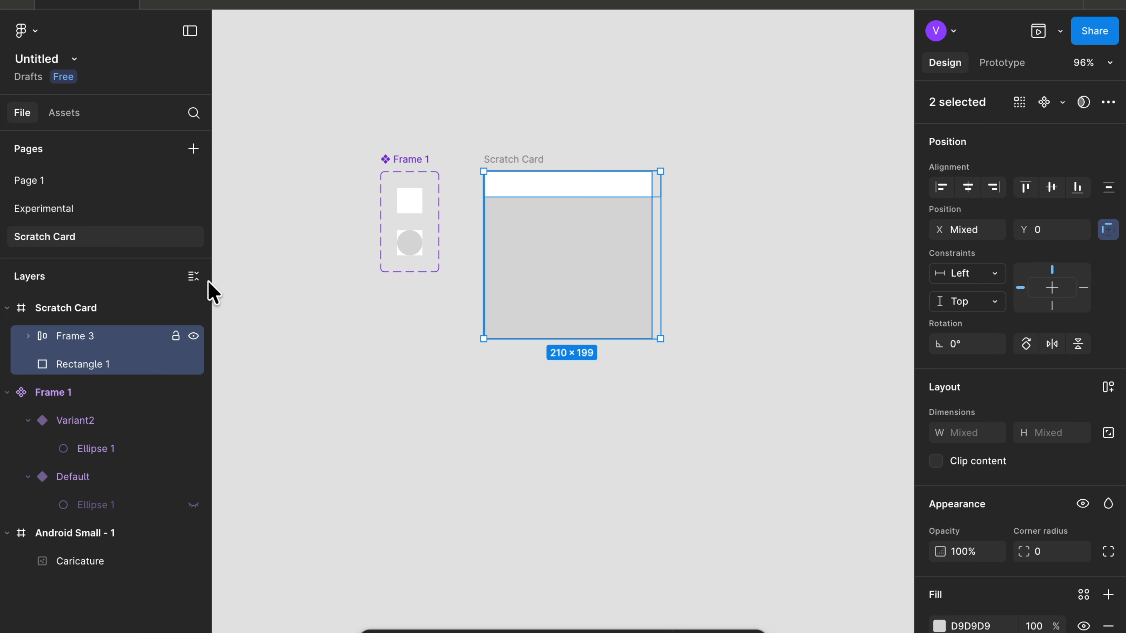
{"action": "left_click", "coordinate": [1108, 103]}
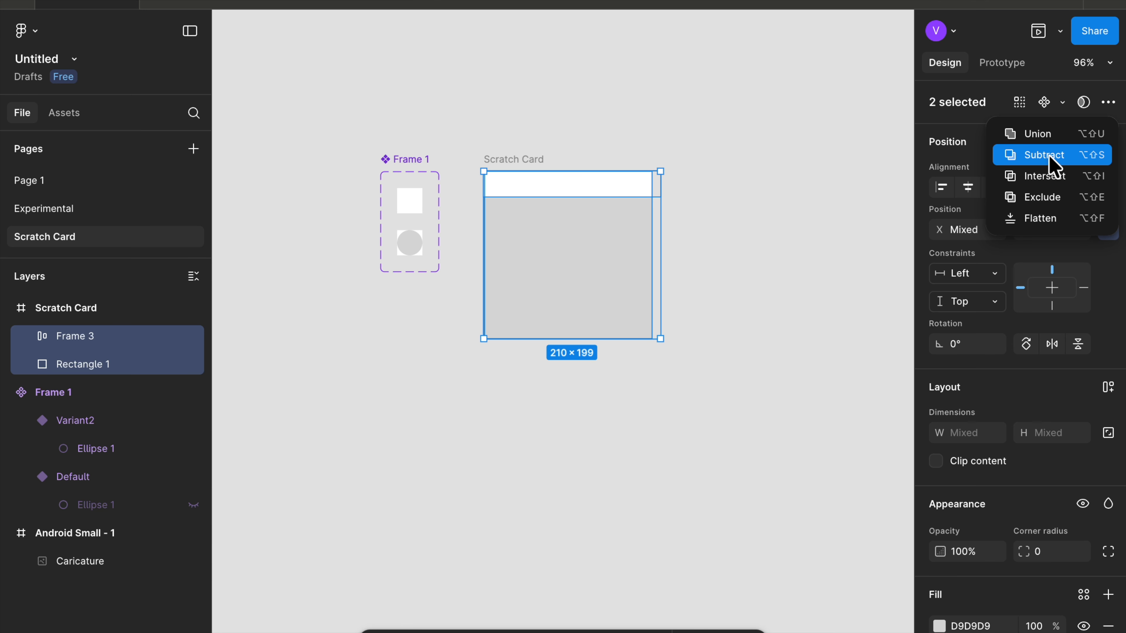
{"action": "left_click", "coordinate": [1053, 165]}
{"action": "scroll", "coordinate": [432, 251], "scroll_direction": "up", "scroll_amount": 5}
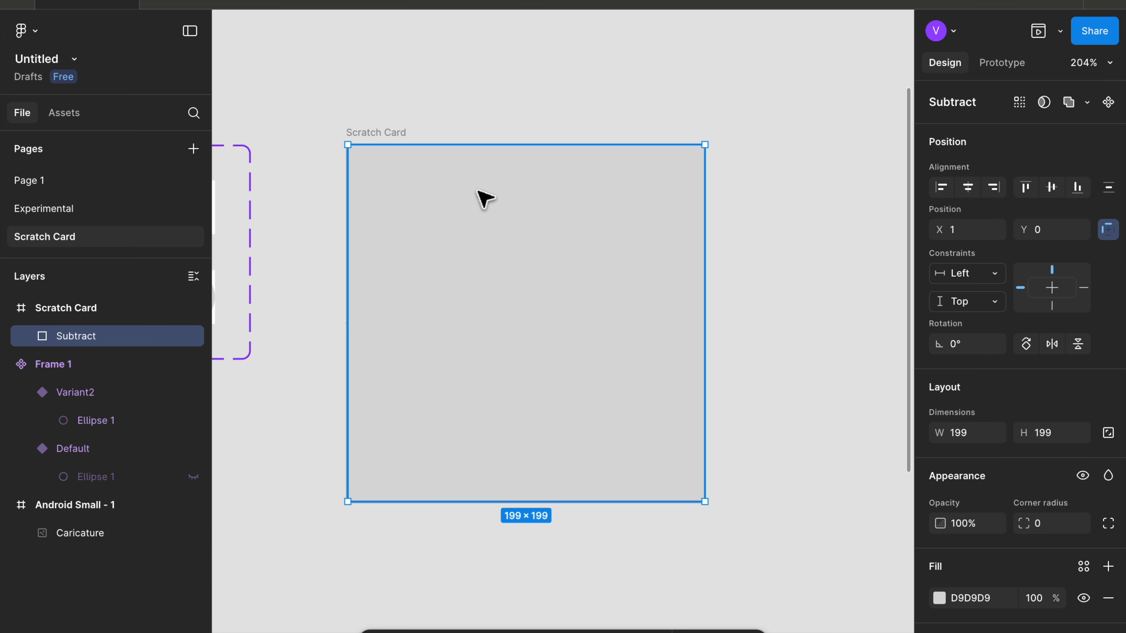
- Make the ellipse in the Default variant visible to preview the dots on the card
{"action": "scroll", "coordinate": [485, 200], "scroll_direction": "left", "scroll_amount": 5}
{"action": "left_click", "coordinate": [406, 204]}
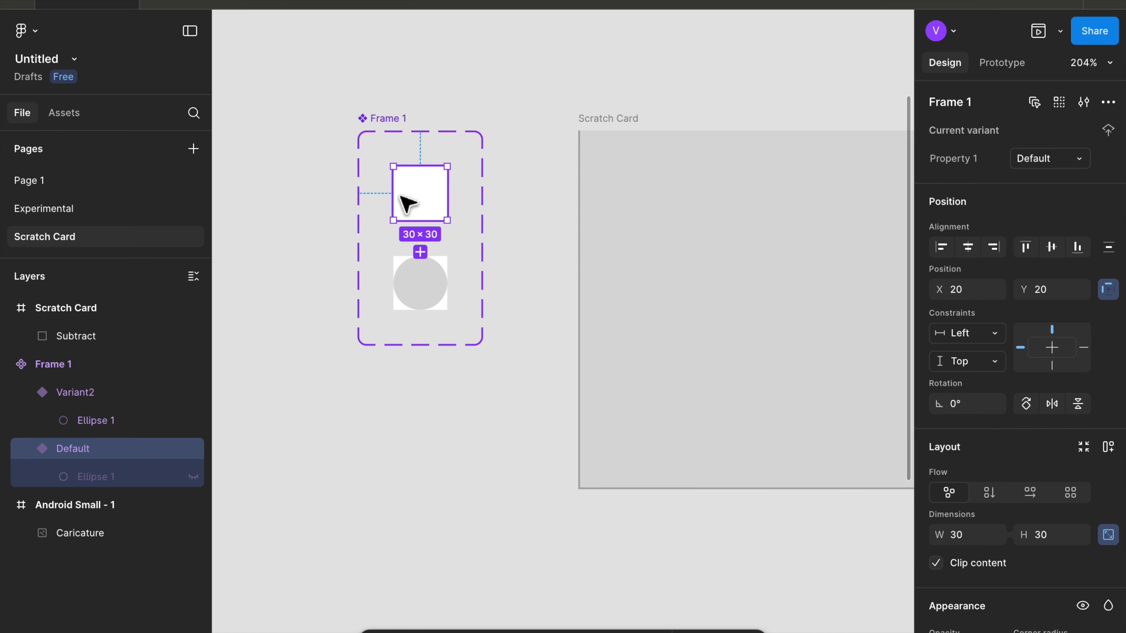
{"action": "left_click", "coordinate": [194, 477]}
{"action": "left_click", "coordinate": [193, 477]}
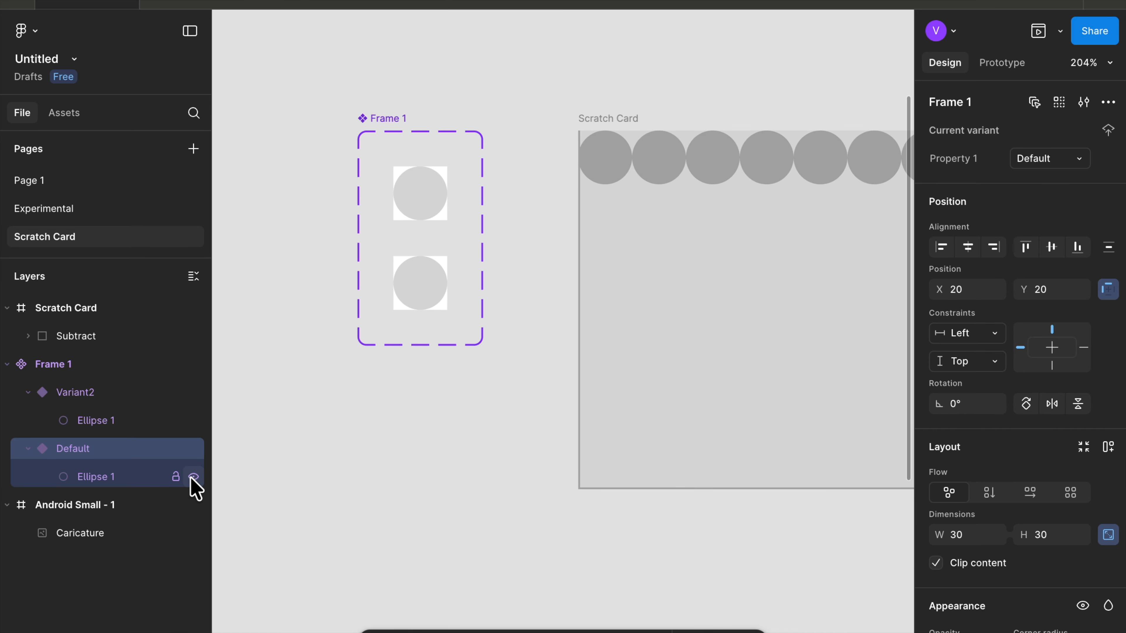
- Examine the dot row on the scratch card at different zoom levels
{"action": "scroll", "coordinate": [614, 195], "scroll_direction": "right", "scroll_amount": 2}
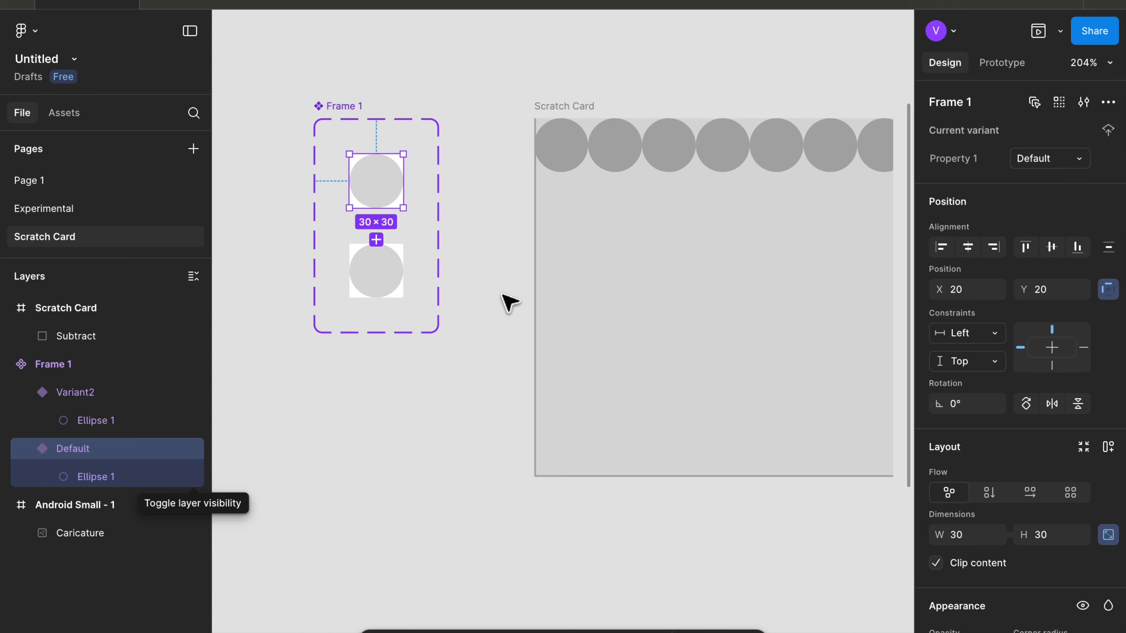
{"action": "scroll", "coordinate": [501, 294], "scroll_direction": "right", "scroll_amount": 3}
{"action": "scroll", "coordinate": [501, 294], "scroll_direction": "down", "scroll_amount": 5}
{"action": "scroll", "coordinate": [501, 294], "scroll_direction": "left", "scroll_amount": 1}
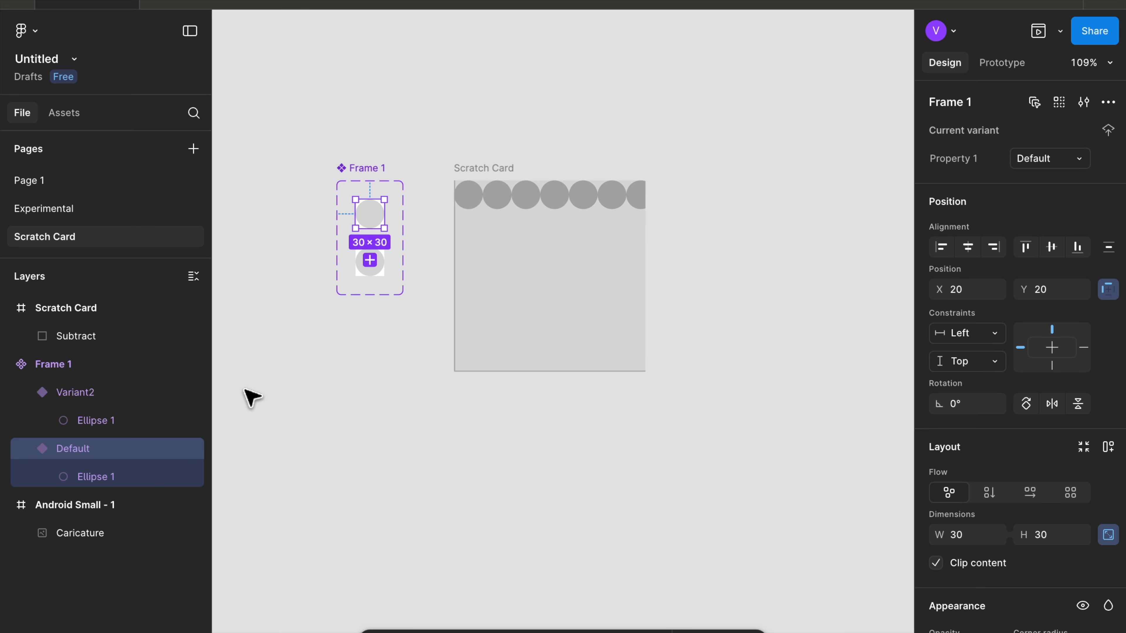
{"action": "scroll", "coordinate": [426, 245], "scroll_direction": "up", "scroll_amount": 2}
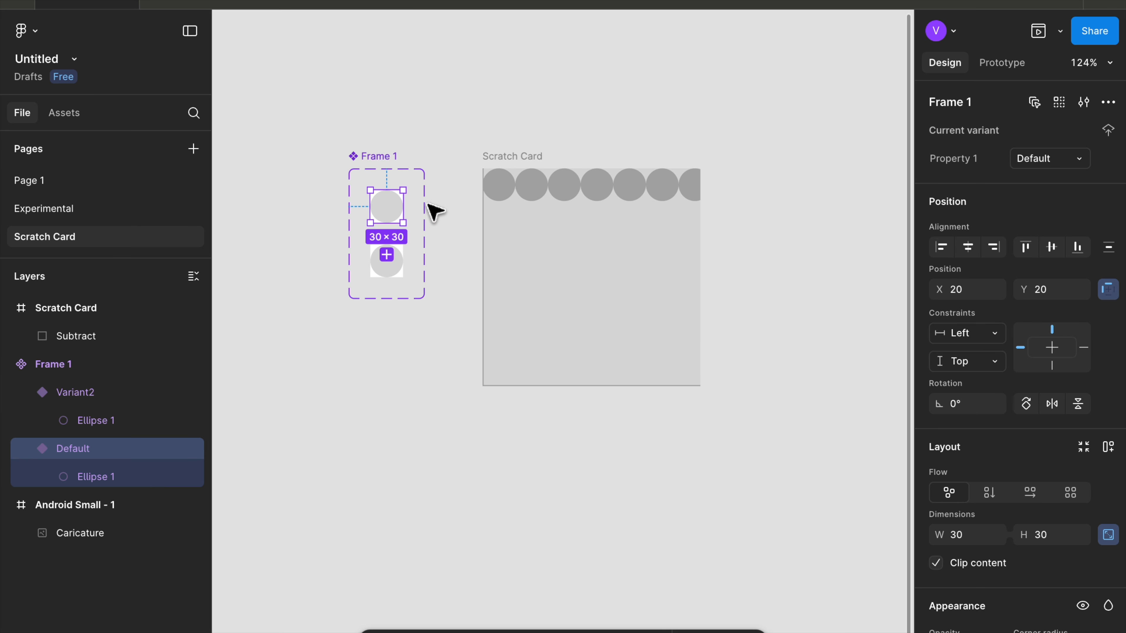
{"action": "scroll", "coordinate": [434, 212], "scroll_direction": "up", "scroll_amount": 4}
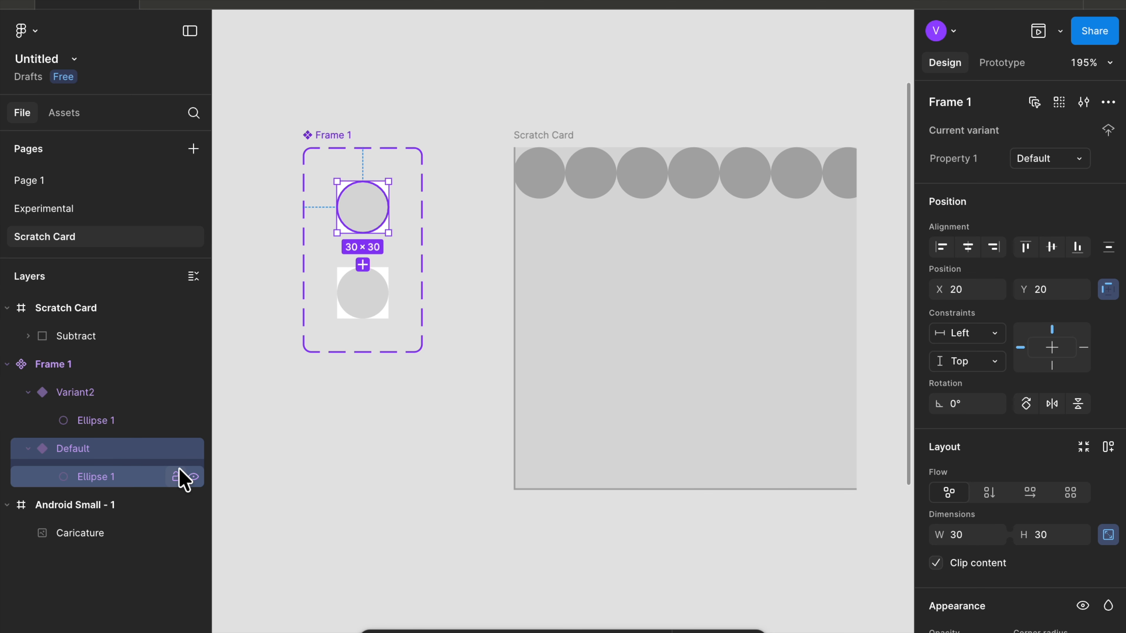
- Hide the Default variant's ellipse again and select the Subtract shape on the card
{"action": "left_click", "coordinate": [193, 477]}
{"action": "scroll", "coordinate": [314, 488], "scroll_direction": "up", "scroll_amount": 1}
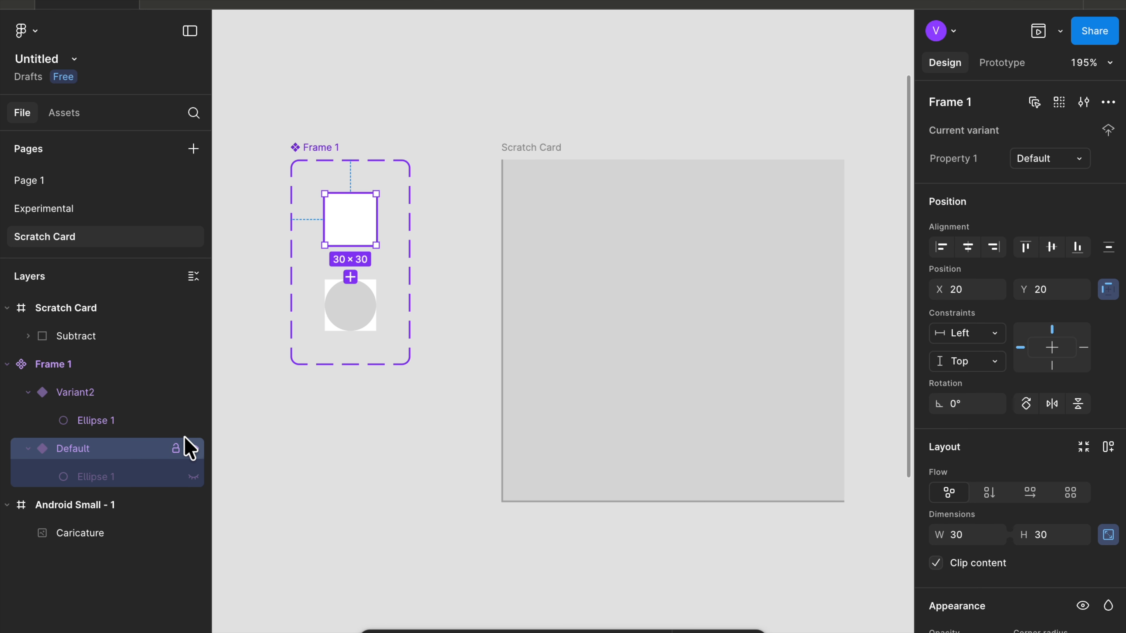
{"action": "left_click", "coordinate": [596, 181]}
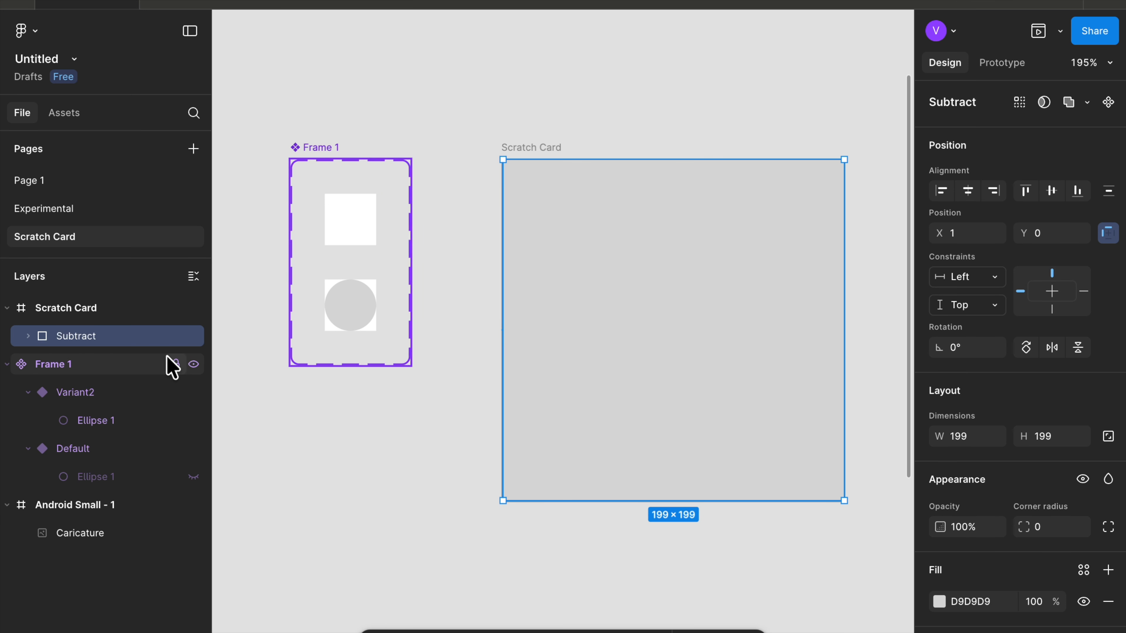
- Make the Default variant's ellipse visible again, briefly hiding the card rectangle inside the Subtract shape
{"action": "left_click", "coordinate": [28, 336]}
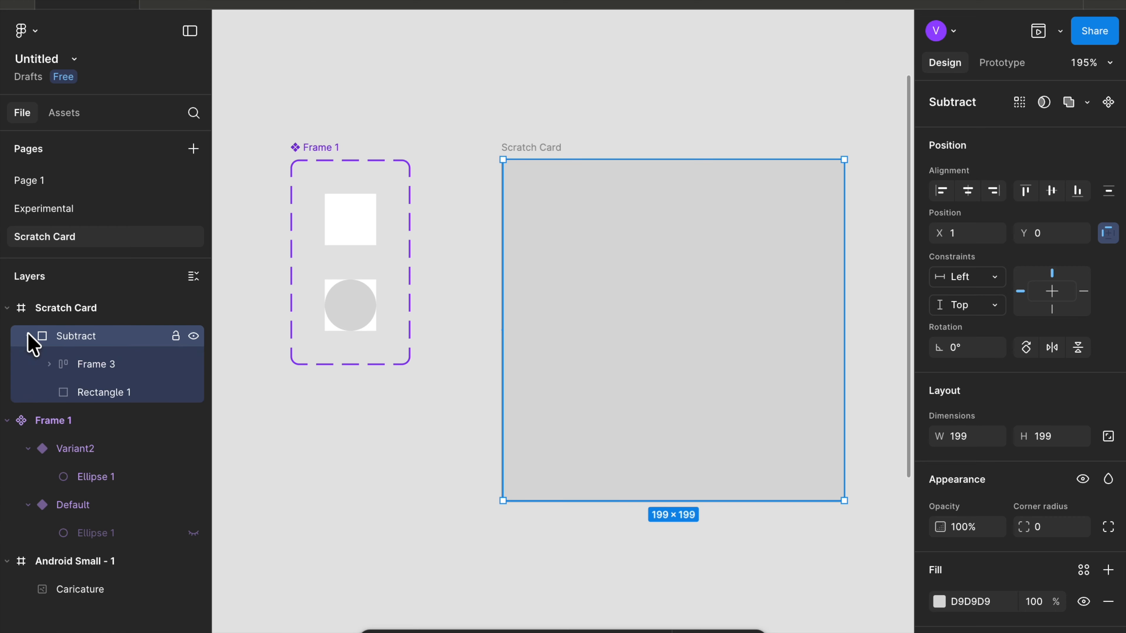
{"action": "left_click", "coordinate": [193, 392]}
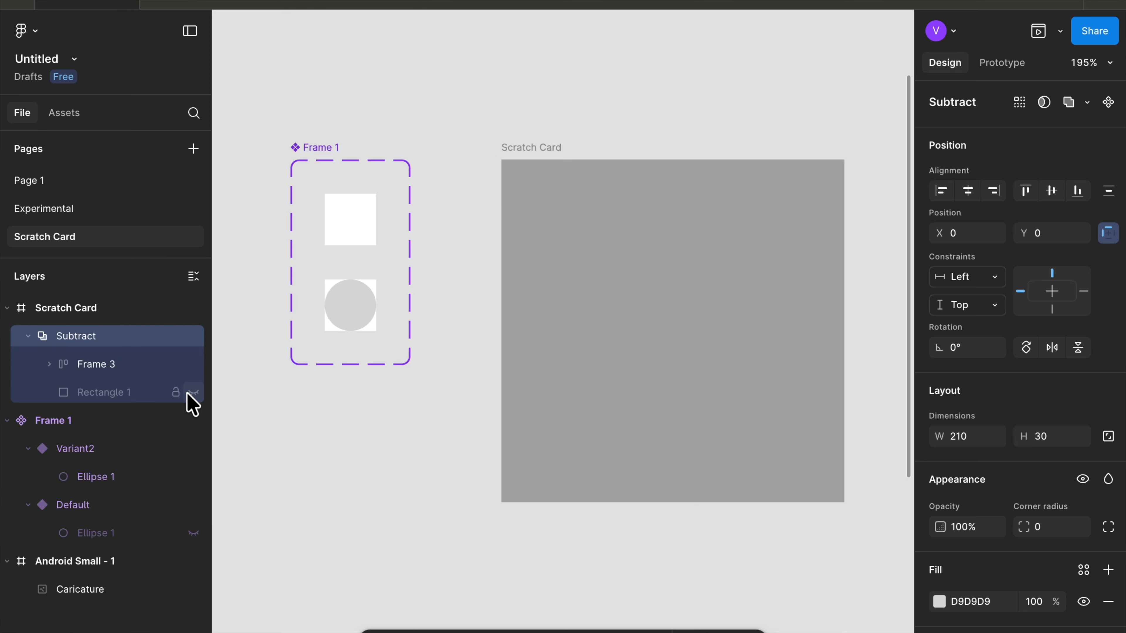
{"action": "left_click", "coordinate": [88, 364]}
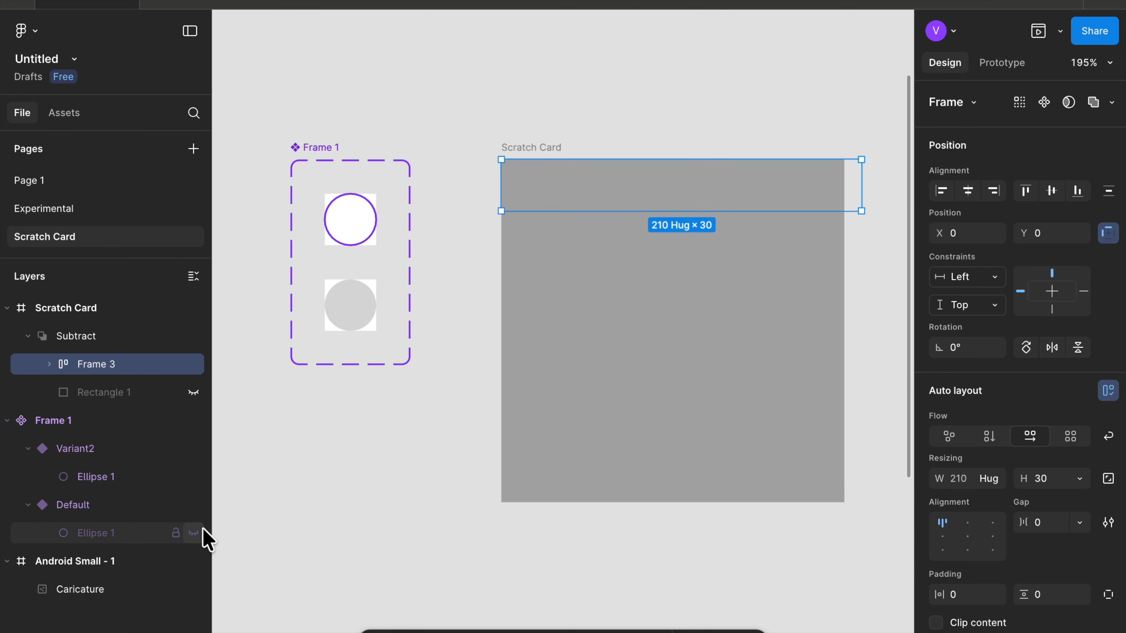
{"action": "left_click", "coordinate": [194, 533]}
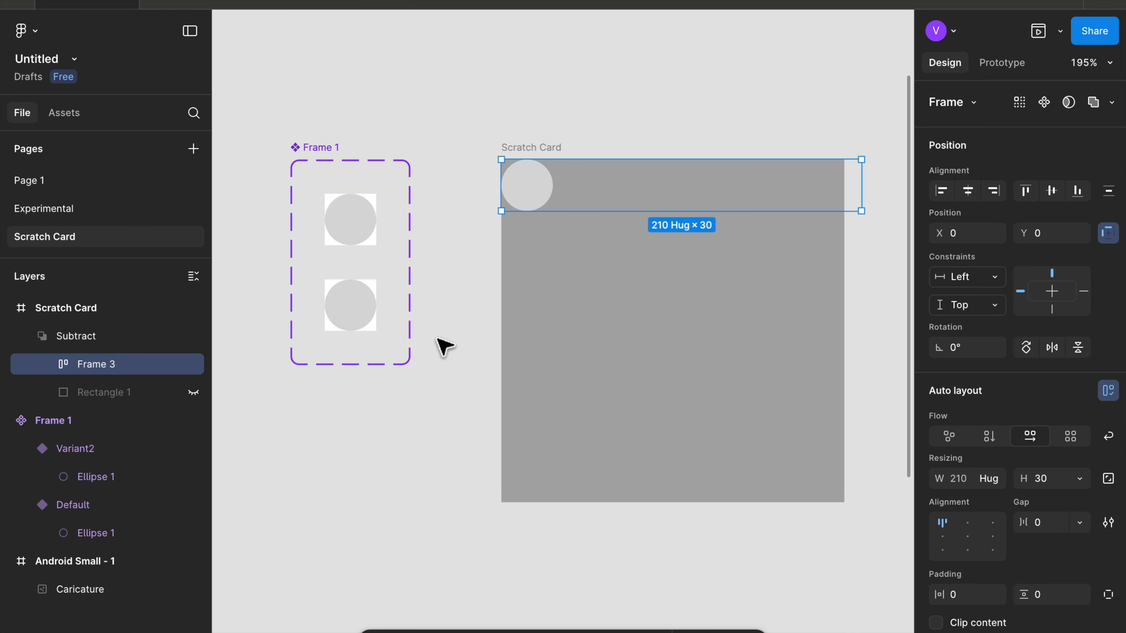
{"action": "key", "text": "super+z"}
{"action": "left_click", "coordinate": [368, 217]}
{"action": "left_click", "coordinate": [194, 533]}
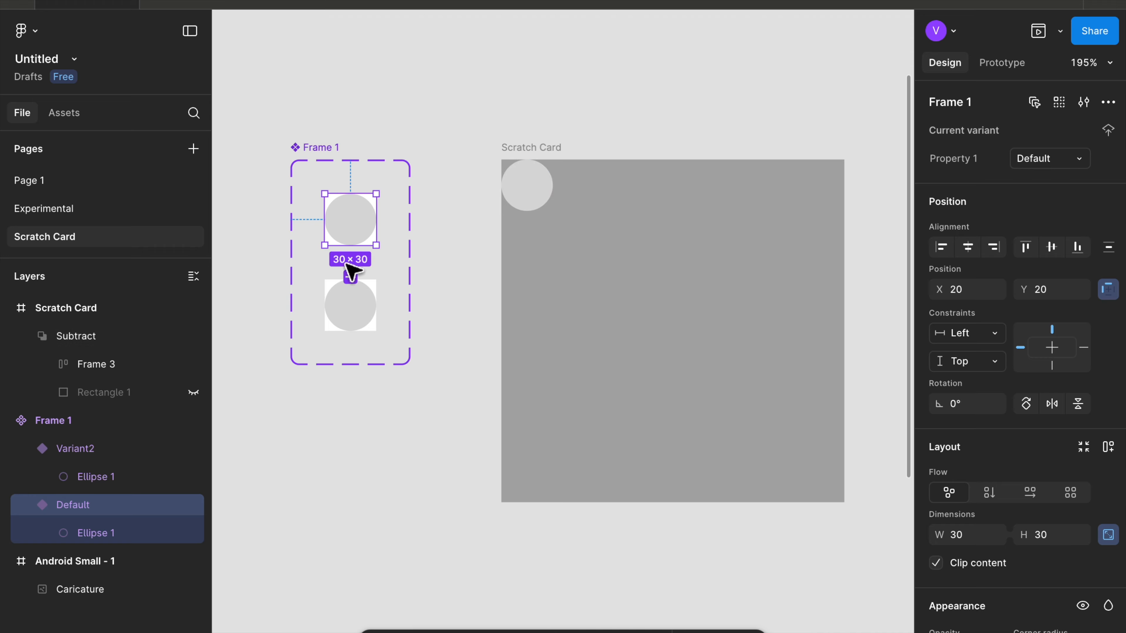
- Unhide the card rectangle inside the Subtract shape
{"action": "left_click", "coordinate": [128, 367]}
{"action": "left_click", "coordinate": [113, 390]}
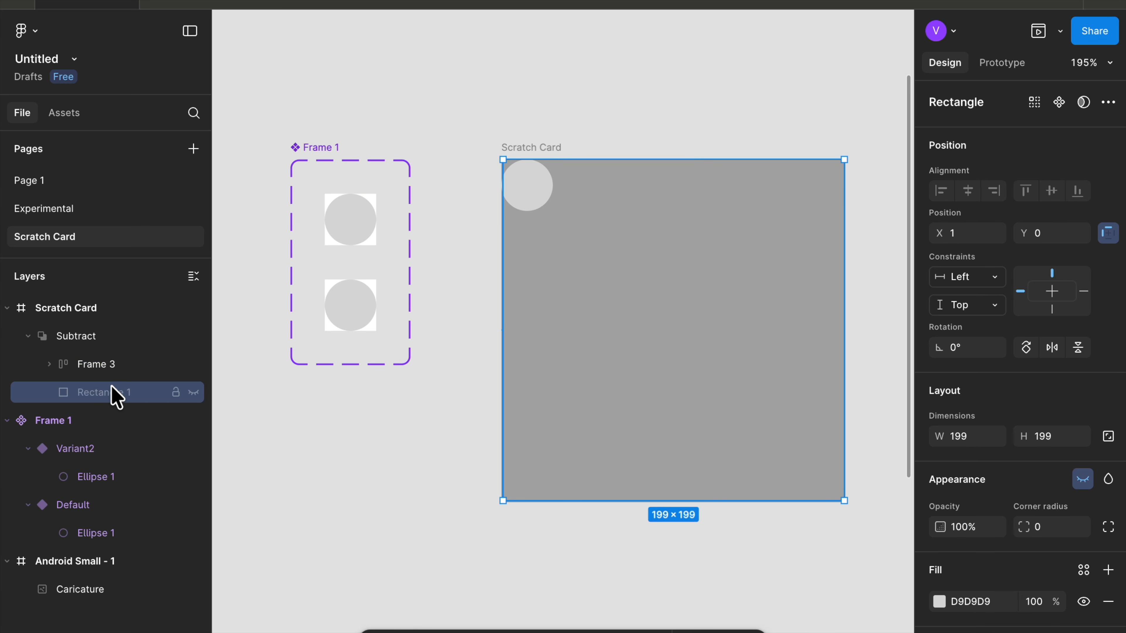
{"action": "left_click", "coordinate": [193, 391]}
- Duplicate the dot row and nudge the copy down to Y 14 so its dots overlap the first row
{"action": "left_click", "coordinate": [157, 372]}
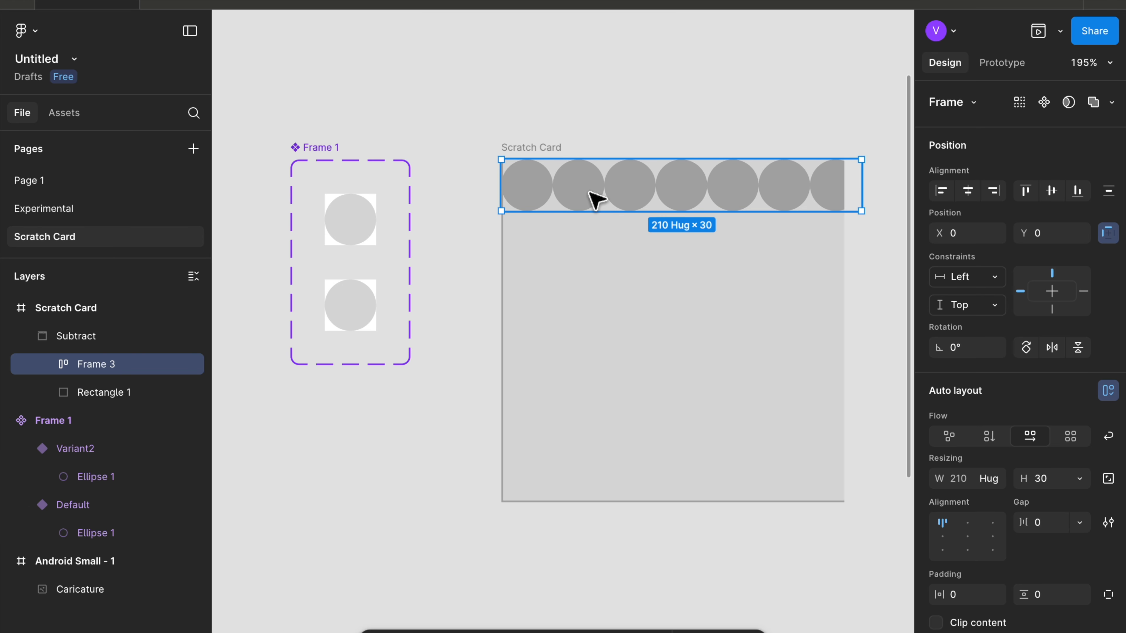
{"action": "key", "text": "super+d"}
{"action": "key", "text": "shift+Down"}
{"action": "key", "text": "shift+Down"}
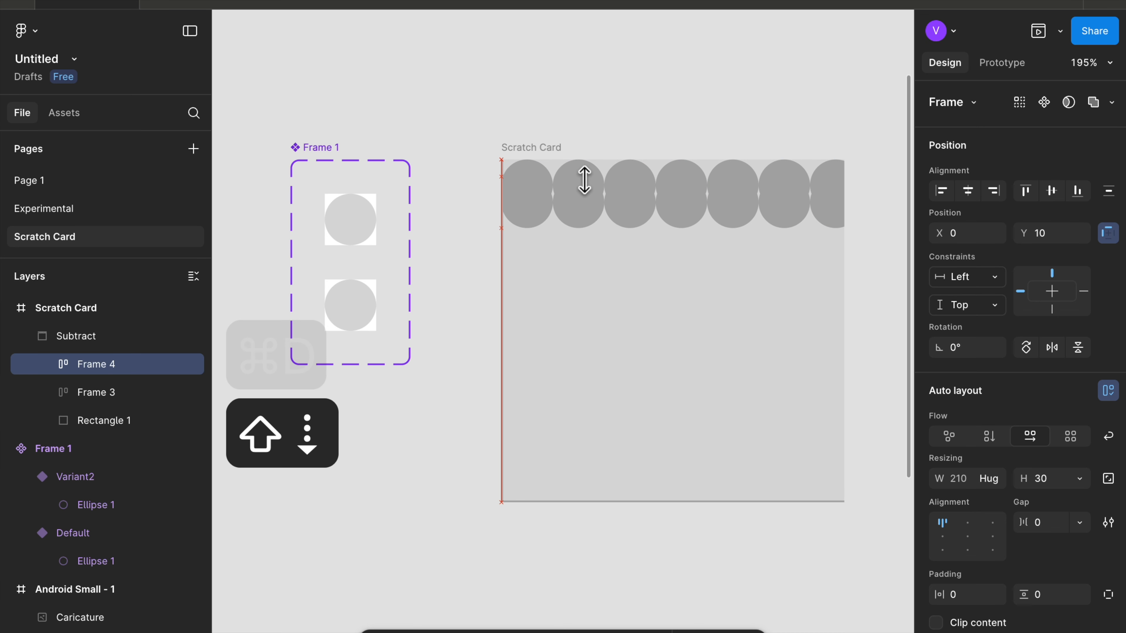
{"action": "key", "text": "shift+Up"}
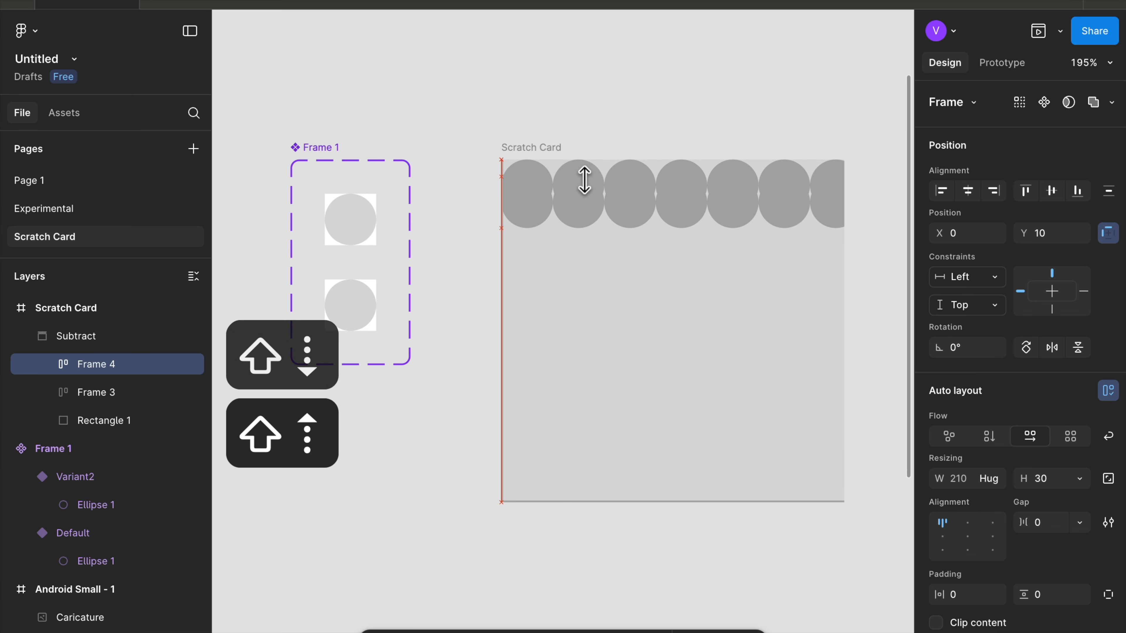
{"action": "key", "text": "Down"}
{"action": "key", "text": "Down"}
{"action": "key", "text": "Down"}
{"action": "key", "text": "Down"}
{"action": "key", "text": "Down"}
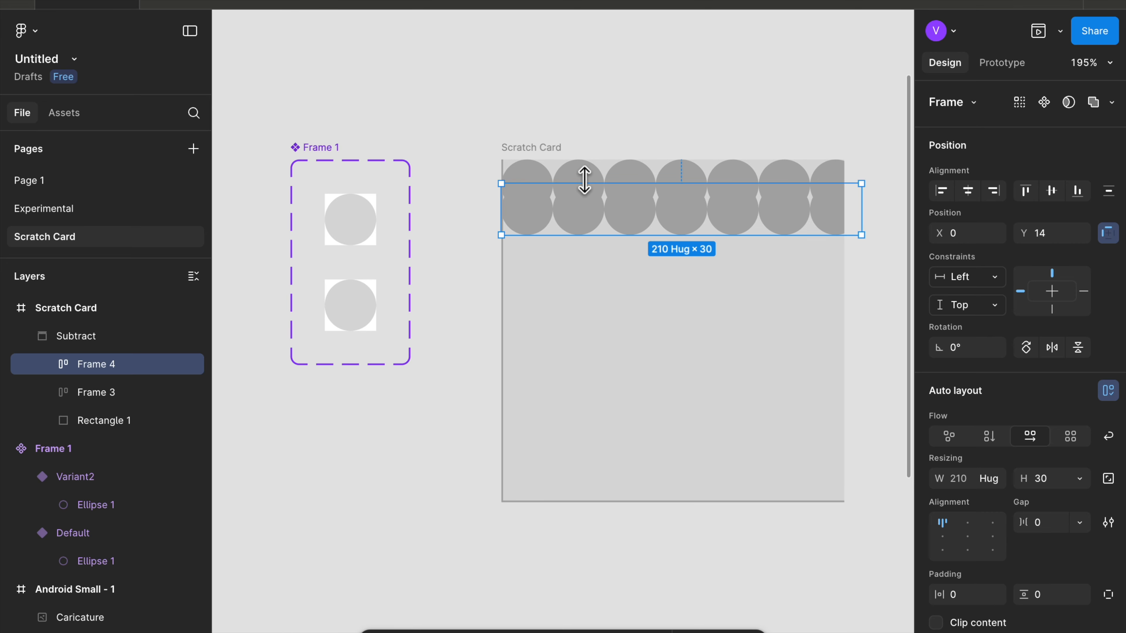
- Duplicate the row repeatedly to fill the card with overlapping rows down to Y 182
{"action": "key", "text": "super+d"}
{"action": "key", "text": "super+d"}
{"action": "key", "text": "super+d"}
{"action": "key", "text": "super+d"}
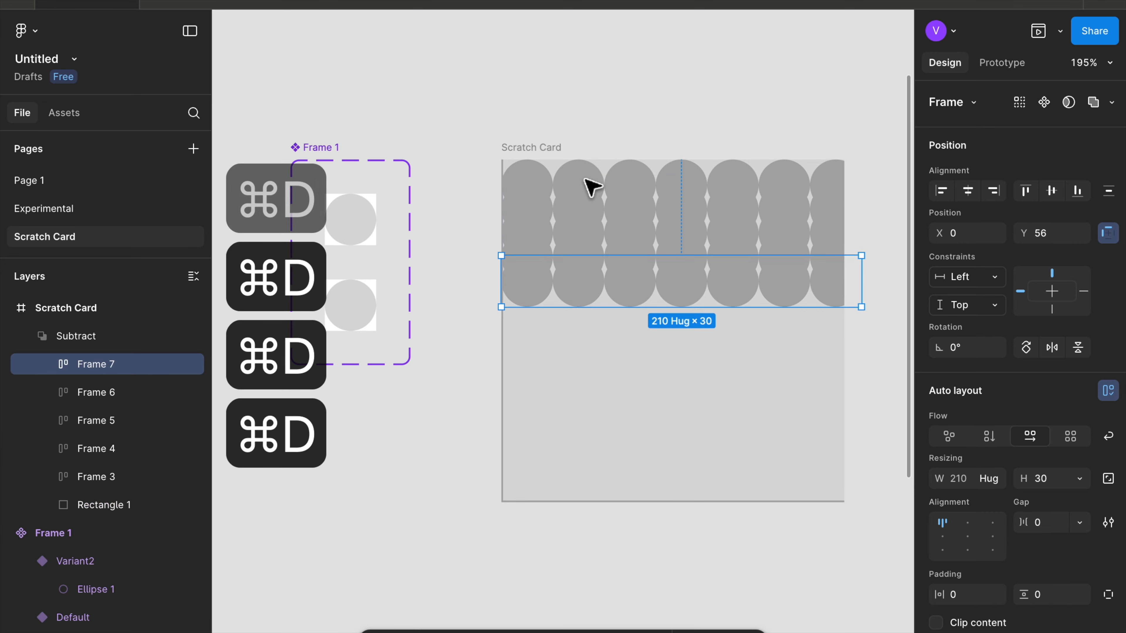
{"action": "key", "text": "super+d"}
{"action": "key", "text": "super+d"}
{"action": "key", "text": "super+d"}
{"action": "key", "text": "super+d"}
{"action": "key", "text": "super+d"}
{"action": "key", "text": "super+d"}
{"action": "key", "text": "super+d"}
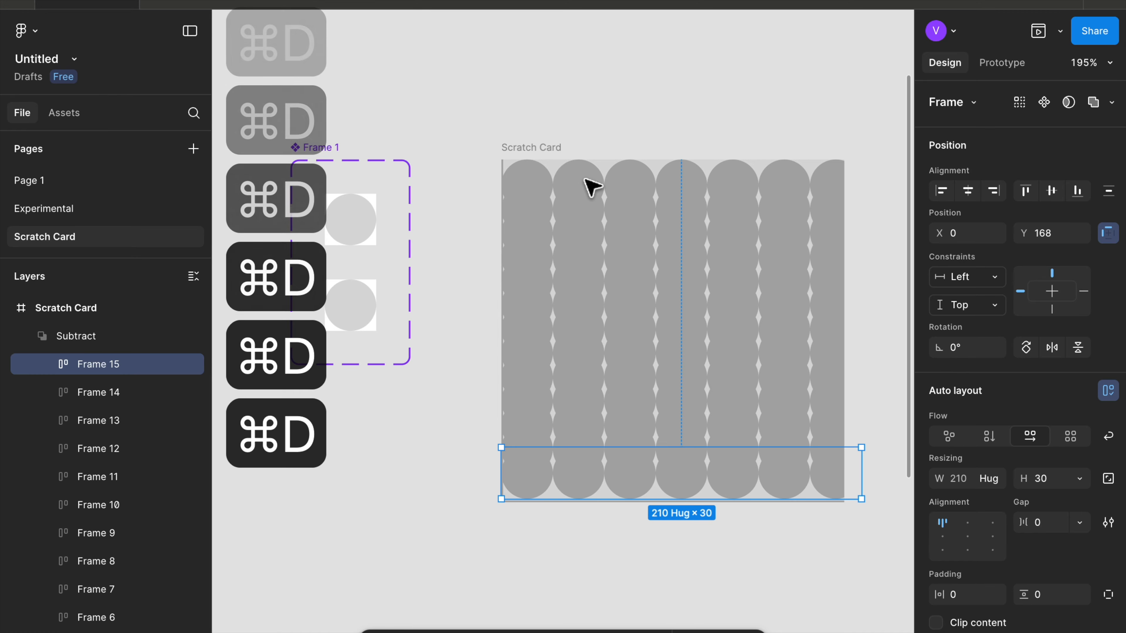
{"action": "key", "text": "super+d"}
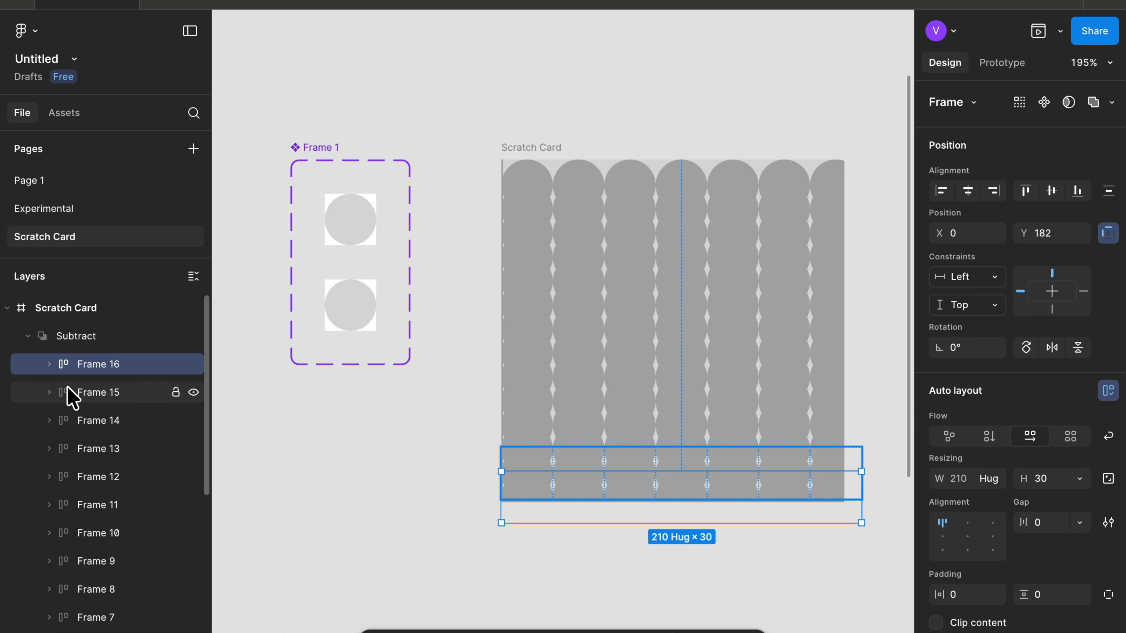
- Select all the dot rows and set their horizontal gap to -18
{"action": "scroll", "coordinate": [70, 396], "scroll_direction": "down", "scroll_amount": 6}
{"action": "left_click", "coordinate": [84, 406], "text": "shift"}
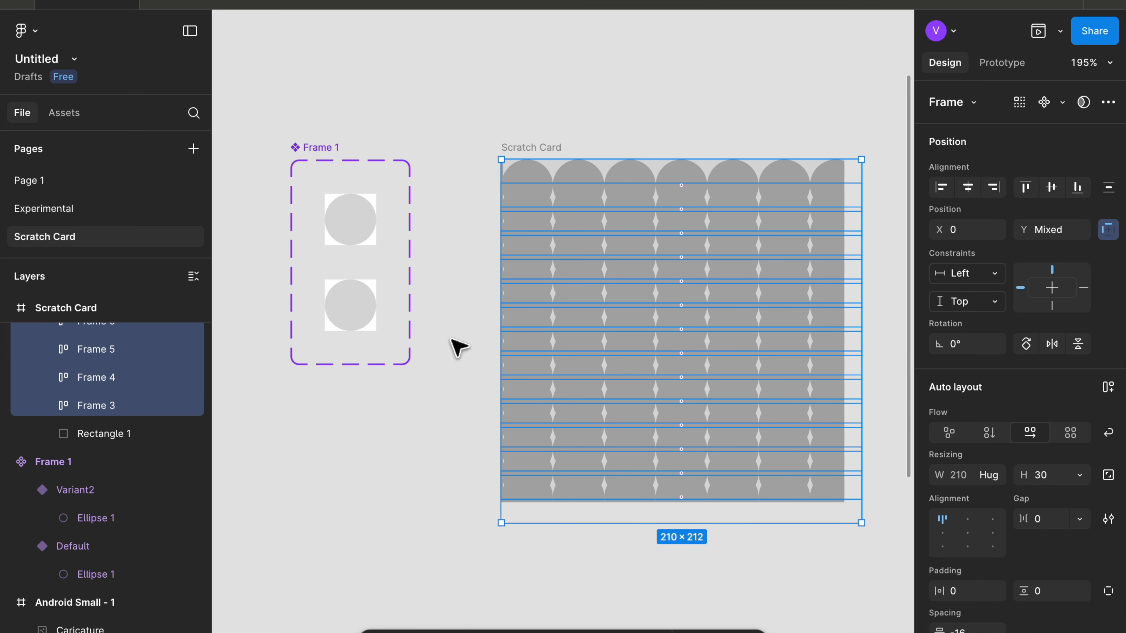
{"action": "scroll", "coordinate": [993, 460], "scroll_direction": "down", "scroll_amount": 2}
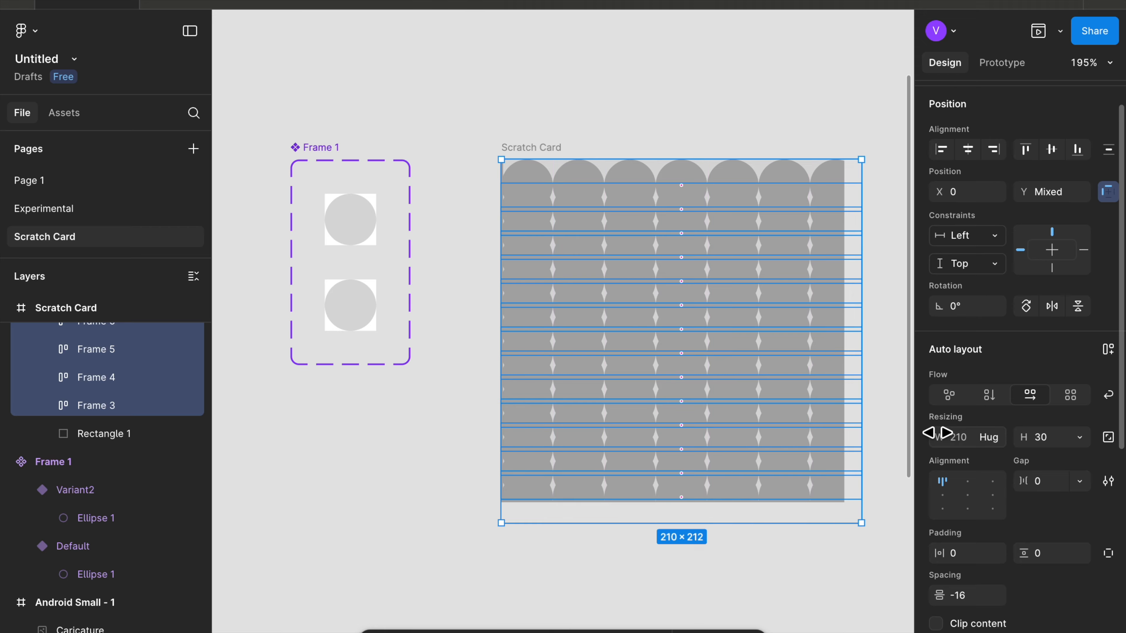
{"action": "scroll", "coordinate": [905, 428], "scroll_direction": "up", "scroll_amount": 1}
{"action": "scroll", "coordinate": [909, 434], "scroll_direction": "up", "scroll_amount": 3, "text": "ctrl"}
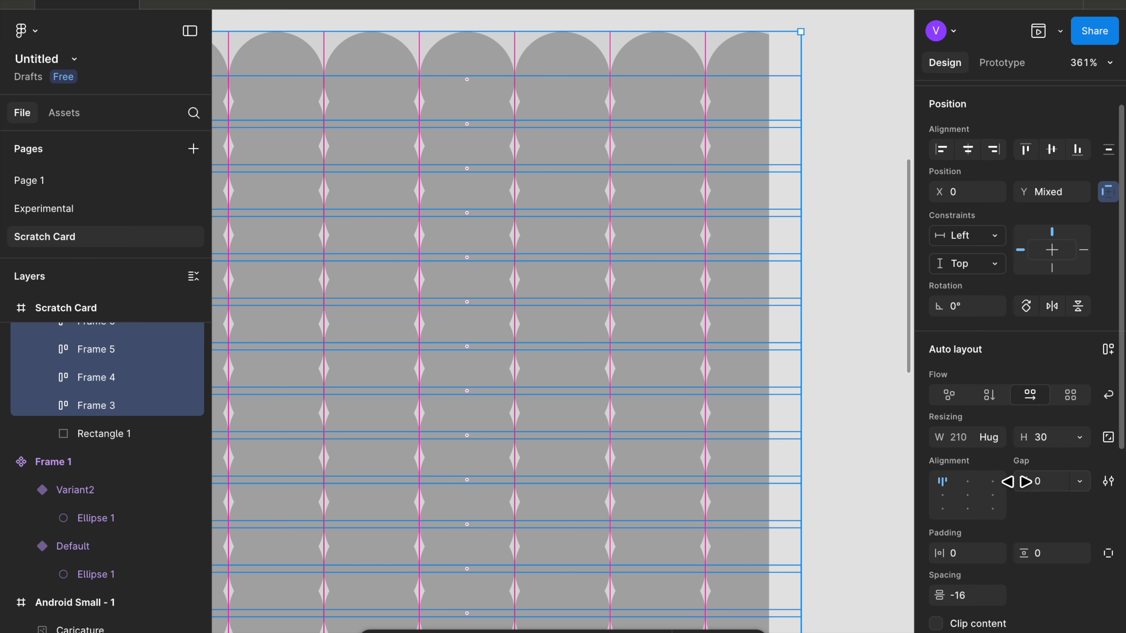
{"action": "left_click_drag", "start_coordinate": [1023, 482], "coordinate": [992, 482]}
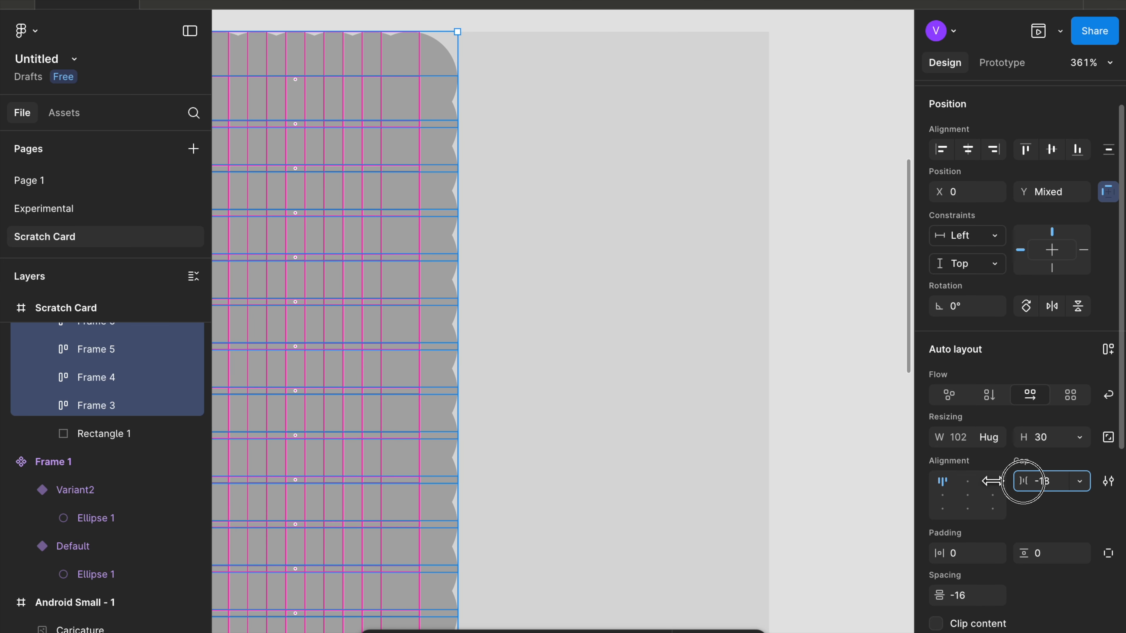
- Duplicate the last dot in the first row repeatedly to extend the row across the card's width
{"action": "scroll", "coordinate": [761, 473], "scroll_direction": "down", "scroll_amount": 5}
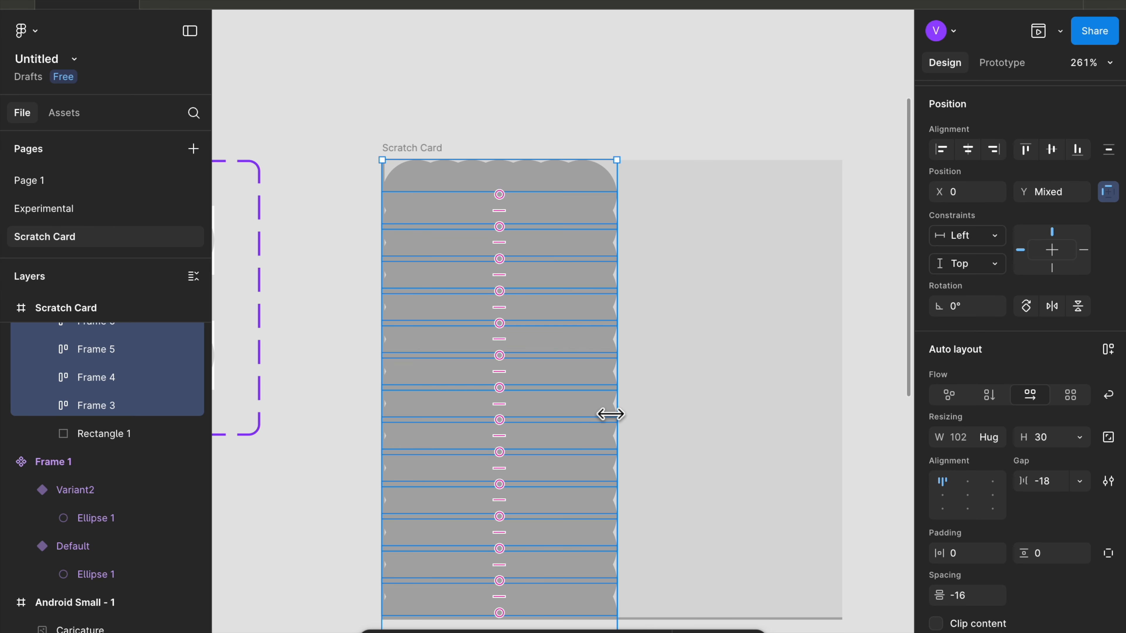
{"action": "scroll", "coordinate": [268, 441], "scroll_direction": "down", "scroll_amount": 3}
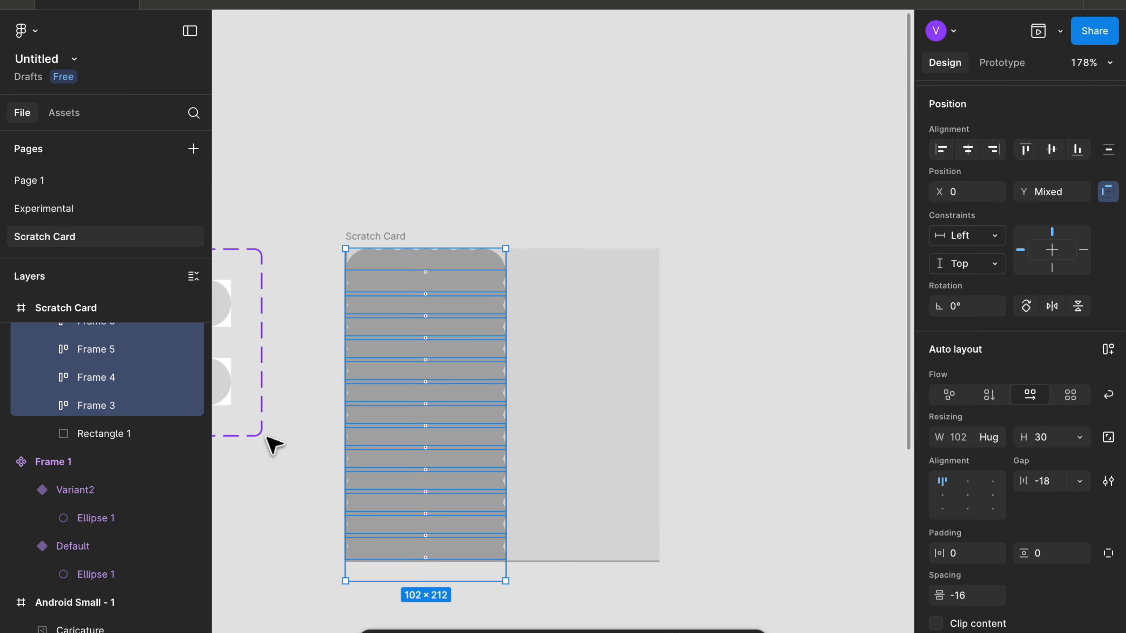
{"action": "left_click", "coordinate": [47, 405]}
{"action": "left_click", "coordinate": [111, 433]}
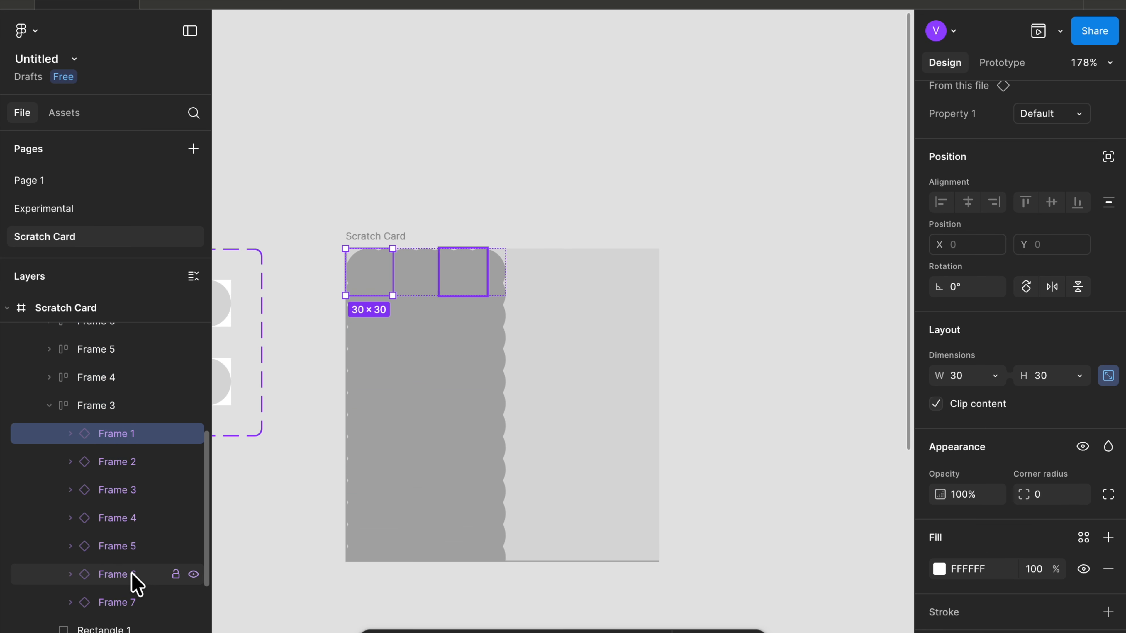
{"action": "left_click", "coordinate": [128, 603]}
{"action": "key", "text": "super+d"}
{"action": "key", "text": "super+d"}
{"action": "key", "text": "super+d"}
{"action": "key", "text": "super+d"}
{"action": "key", "text": "super+d"}
{"action": "key", "text": "super+d"}
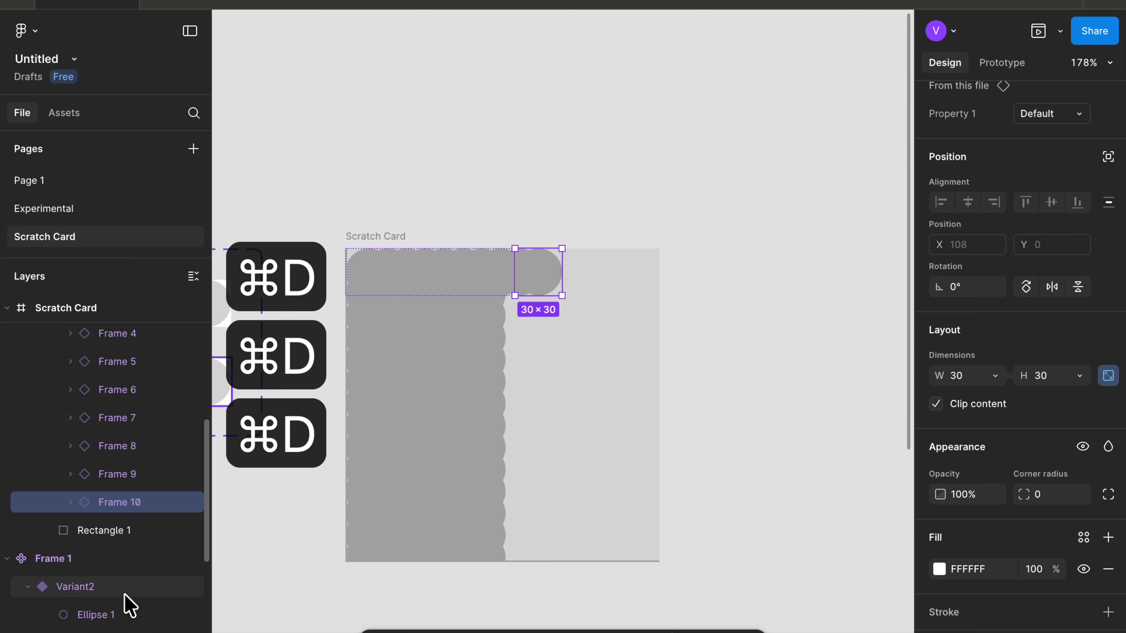
{"action": "key", "text": "super+d"}
{"action": "key", "text": "super+d"}
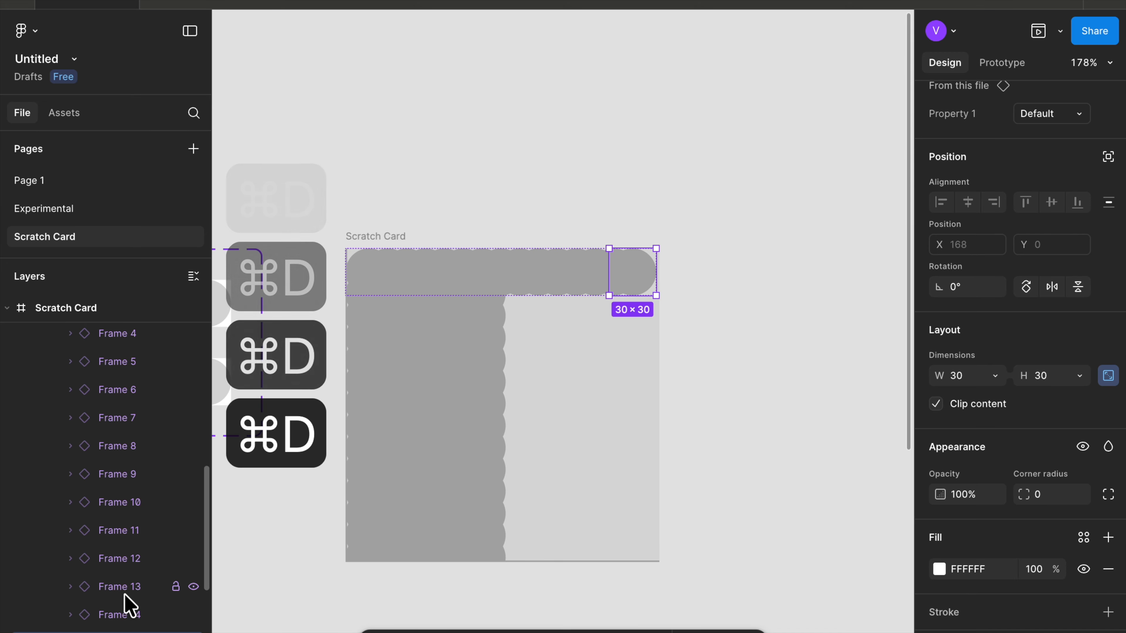
{"action": "key", "text": "super+d"}
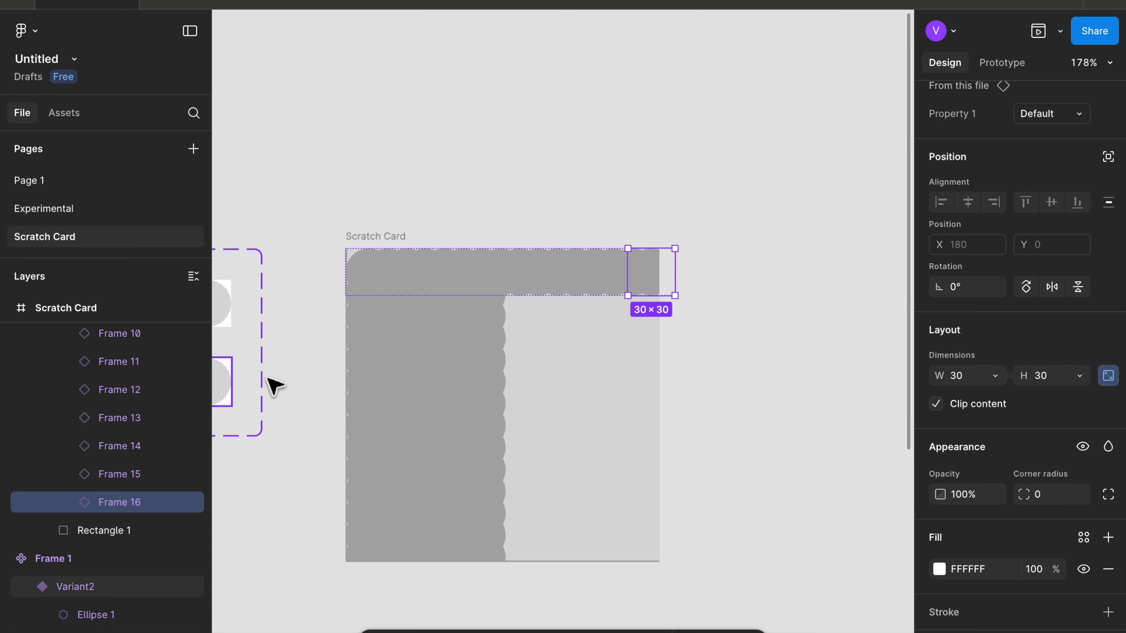
- Delete all the copied dot rows, leaving only the extended first row
{"action": "left_click", "coordinate": [468, 318]}
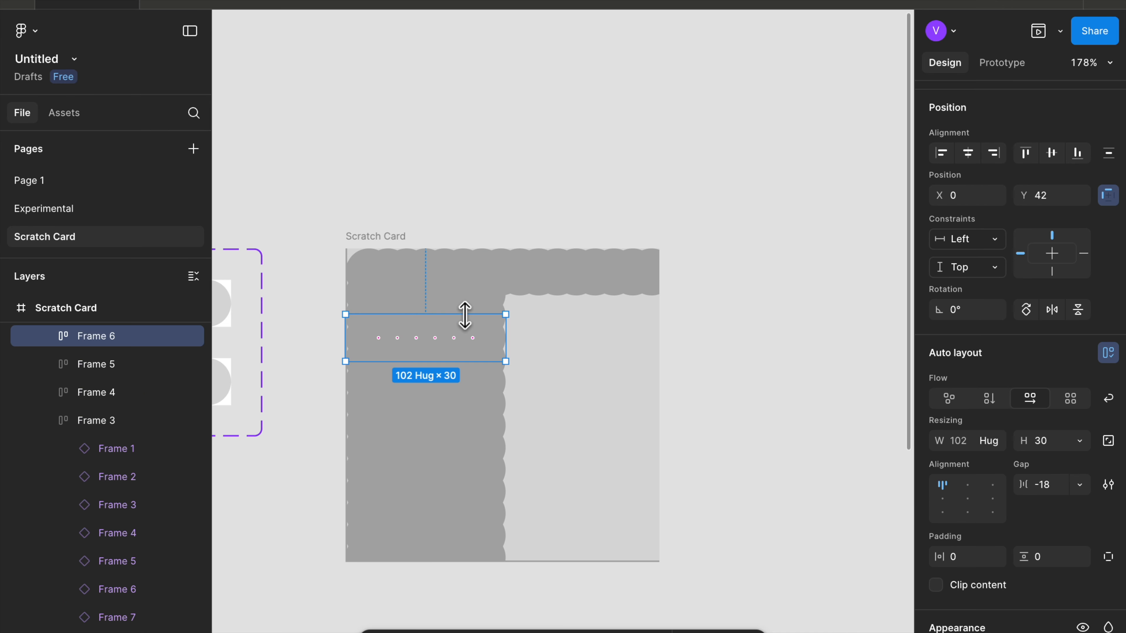
{"action": "left_click", "coordinate": [475, 306]}
{"action": "left_click", "coordinate": [326, 322]}
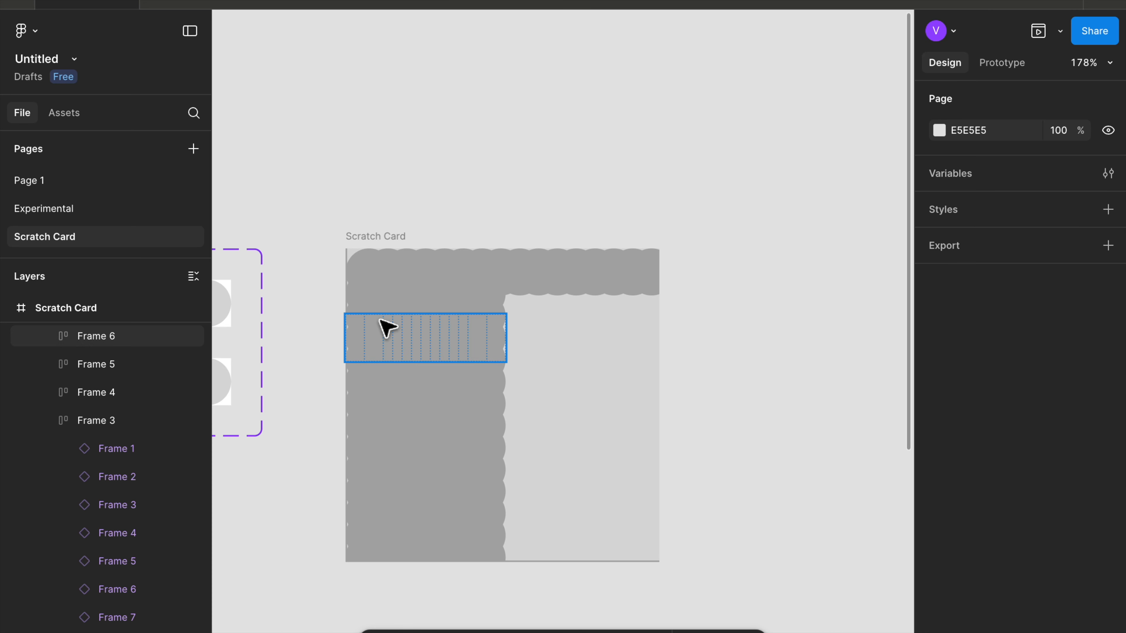
{"action": "left_click", "coordinate": [384, 307]}
{"action": "left_click", "coordinate": [387, 366], "text": "shift"}
{"action": "left_click", "coordinate": [528, 320]}
{"action": "left_click", "coordinate": [485, 303]}
{"action": "left_click", "coordinate": [474, 369], "text": "shift"}
{"action": "left_click", "coordinate": [470, 350], "text": "shift"}
{"action": "left_click", "coordinate": [453, 412], "text": "shift"}
{"action": "left_click", "coordinate": [438, 404], "text": "shift"}
{"action": "left_click", "coordinate": [439, 390], "text": "shift"}
{"action": "left_click", "coordinate": [444, 329], "text": "shift"}
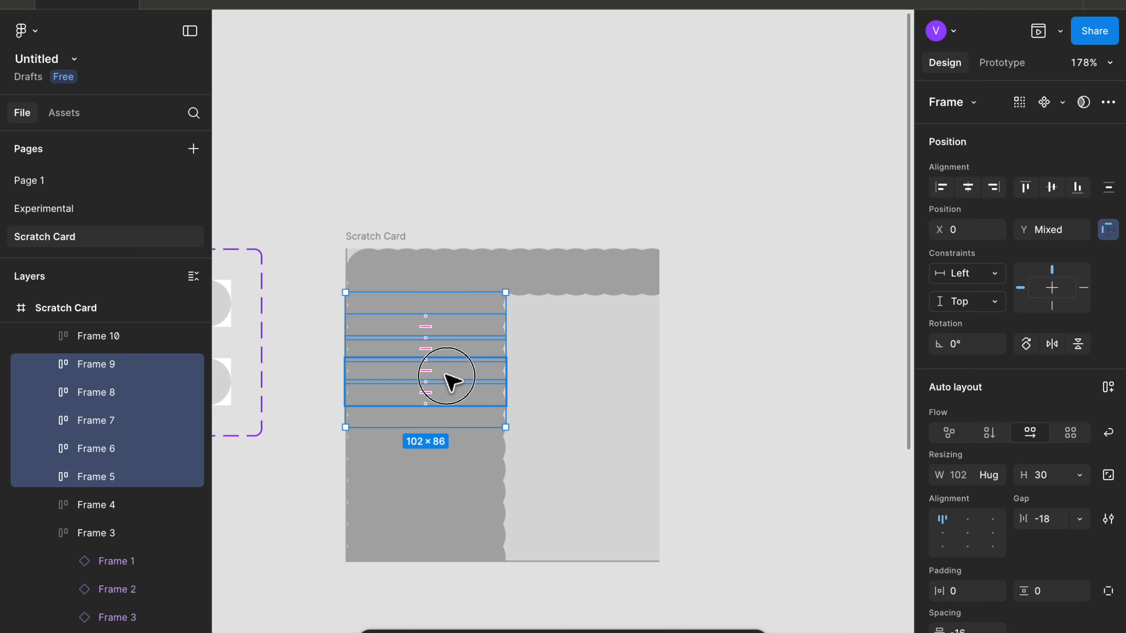
{"action": "left_click", "coordinate": [447, 375], "text": "shift"}
{"action": "left_click", "coordinate": [427, 455], "text": "shift"}
{"action": "left_click", "coordinate": [419, 438], "text": "shift"}
{"action": "key", "text": "BackSpace"}
{"action": "left_click", "coordinate": [422, 431]}
{"action": "key", "text": "BackSpace"}
{"action": "key", "text": "BackSpace"}
{"action": "key", "text": "BackSpace"}
{"action": "left_click", "coordinate": [421, 528]}
{"action": "key", "text": "BackSpace"}
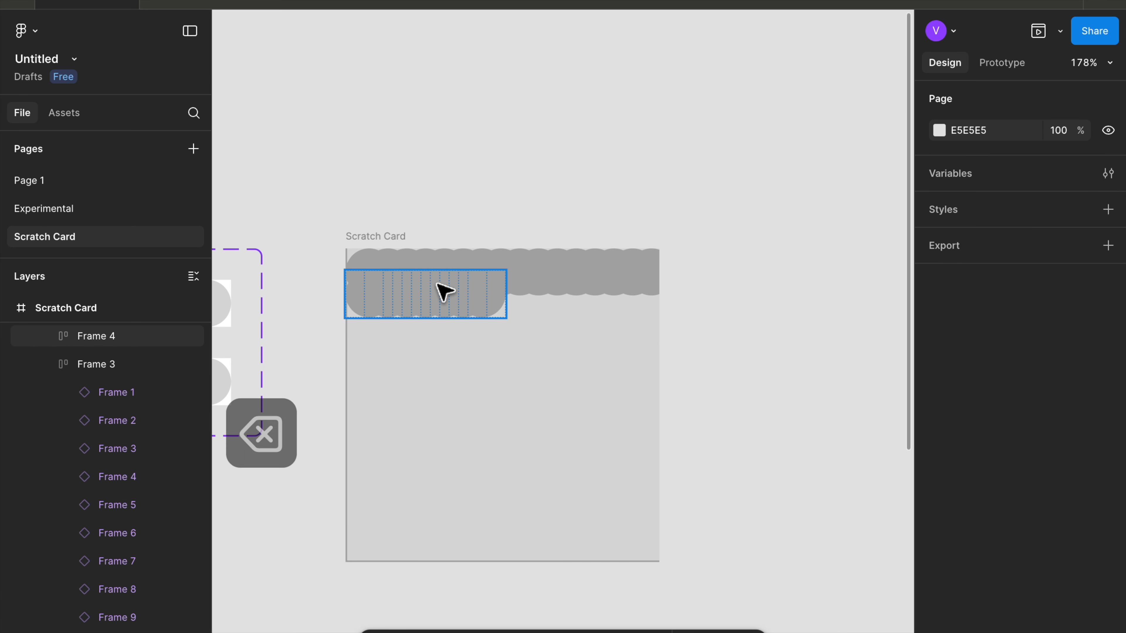
{"action": "left_click", "coordinate": [442, 275]}
{"action": "key", "text": "BackSpace"}
- Shift the extended dot row to X -5 and Y -3 over the card's top edge
{"action": "left_click", "coordinate": [479, 282]}
{"action": "left_click_drag", "start_coordinate": [480, 282], "coordinate": [477, 281]}
{"action": "scroll", "coordinate": [482, 288], "scroll_direction": "up", "scroll_amount": 3}
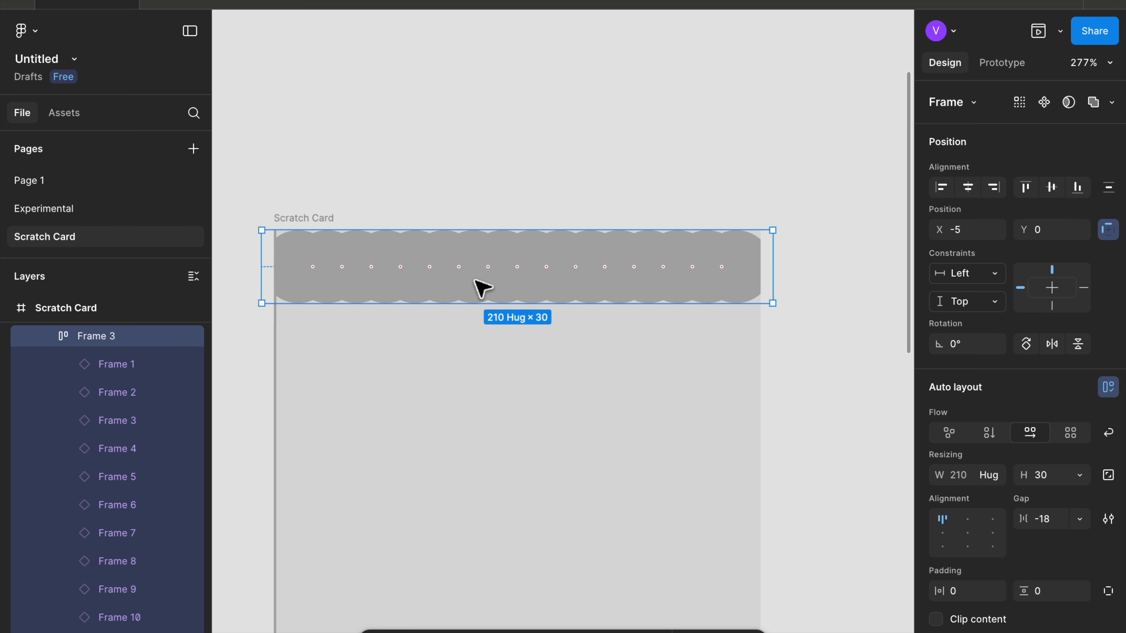
{"action": "key", "text": "Up"}
{"action": "key", "text": "Up"}
{"action": "key", "text": "Up"}
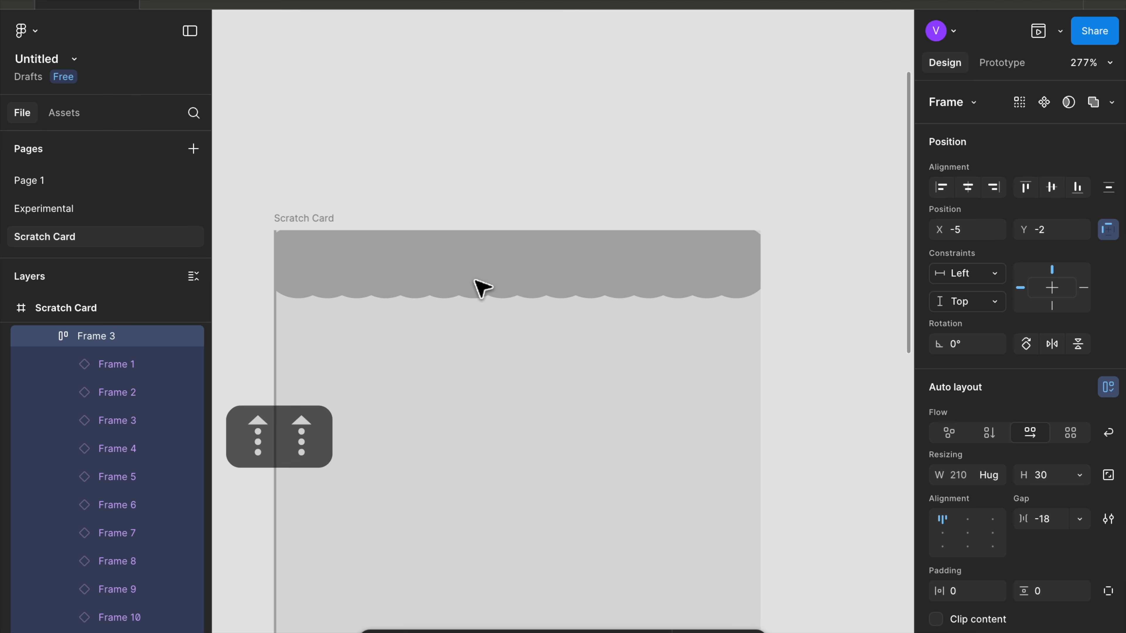
- Duplicate the row, move the copy 20 px down, and repeat the duplicate to fill the card down to Y 177
{"action": "key", "text": "super+d"}
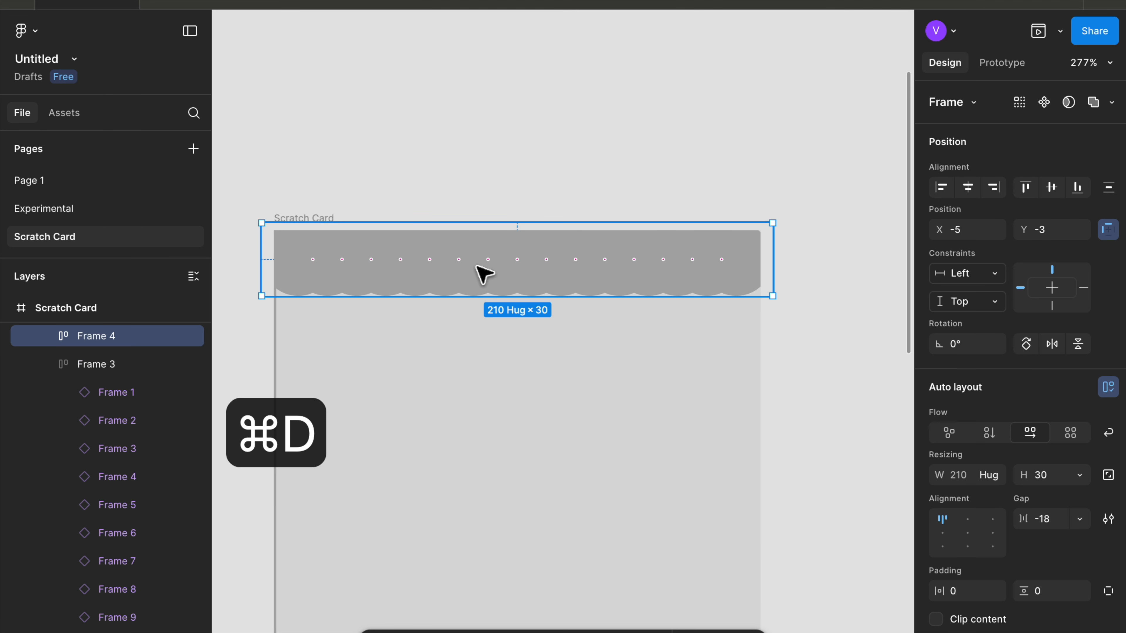
{"action": "key", "text": "shift+Down"}
{"action": "key", "text": "shift+Down"}
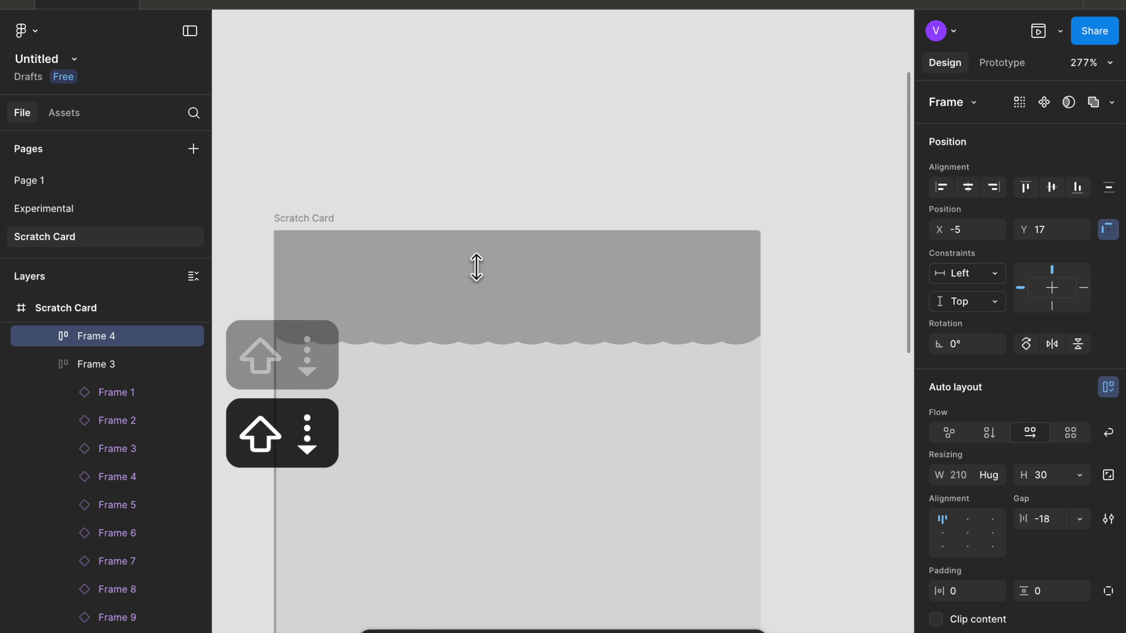
{"action": "key", "text": "super+d"}
{"action": "key", "text": "super+d"}
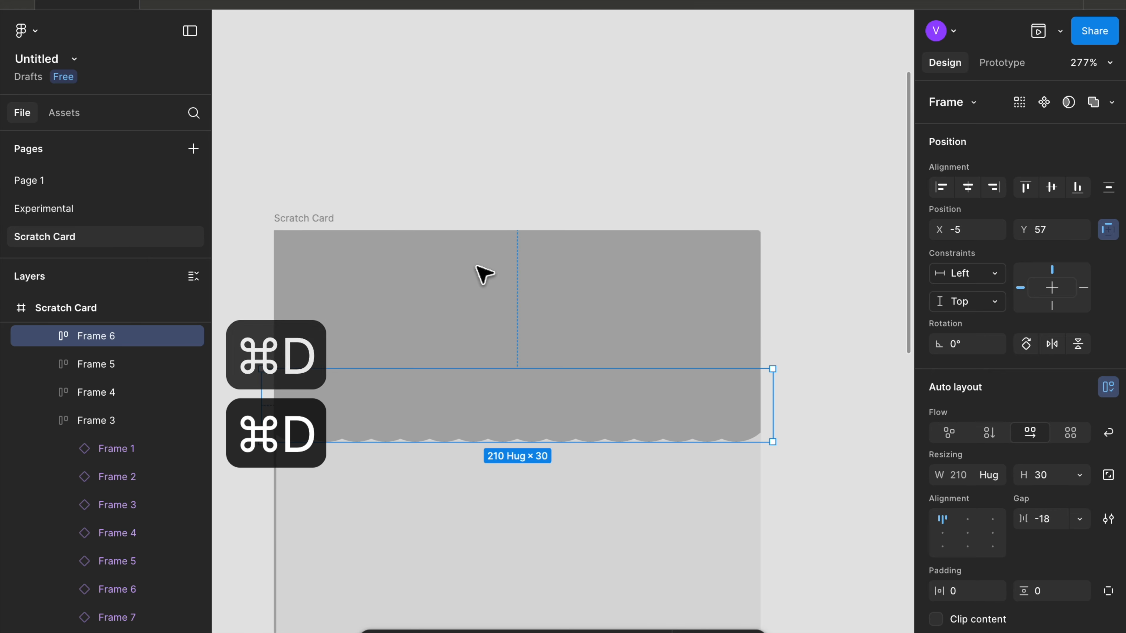
{"action": "key", "text": "super+d"}
{"action": "key", "text": "super+d"}
{"action": "key", "text": "super+d"}
{"action": "key", "text": "super+d"}
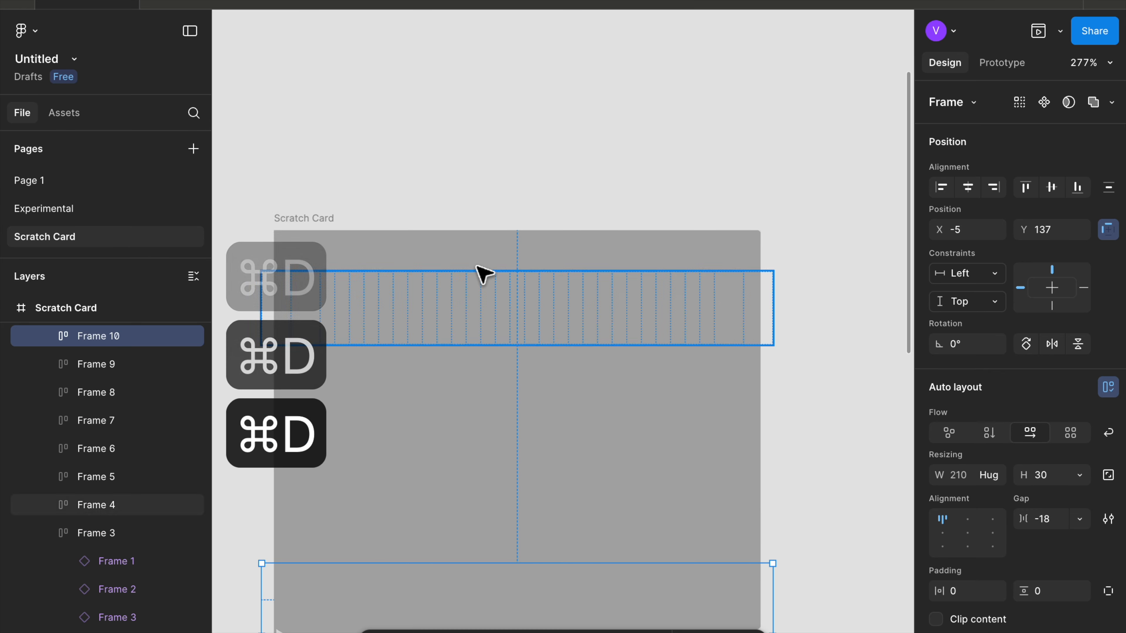
{"action": "scroll", "coordinate": [485, 274], "scroll_direction": "down", "scroll_amount": 5}
{"action": "key", "text": "super+d"}
{"action": "key", "text": "super+d"}
{"action": "scroll", "coordinate": [485, 274], "scroll_direction": "down", "scroll_amount": 5}
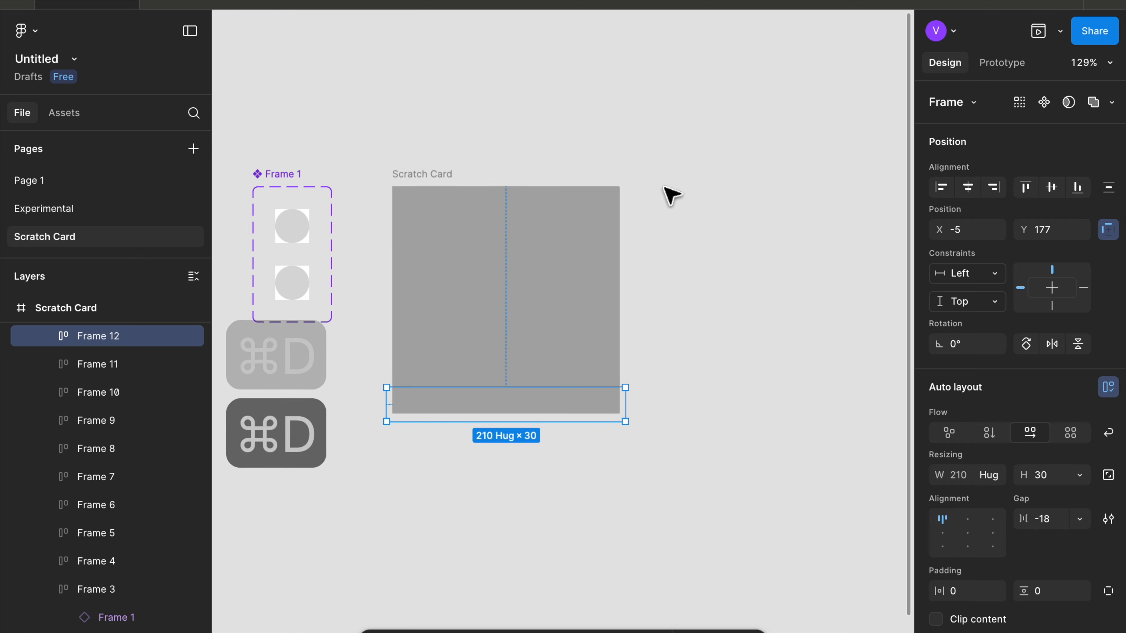
{"action": "left_click", "coordinate": [656, 193]}
{"action": "scroll", "coordinate": [421, 157], "scroll_direction": "left", "scroll_amount": 3}
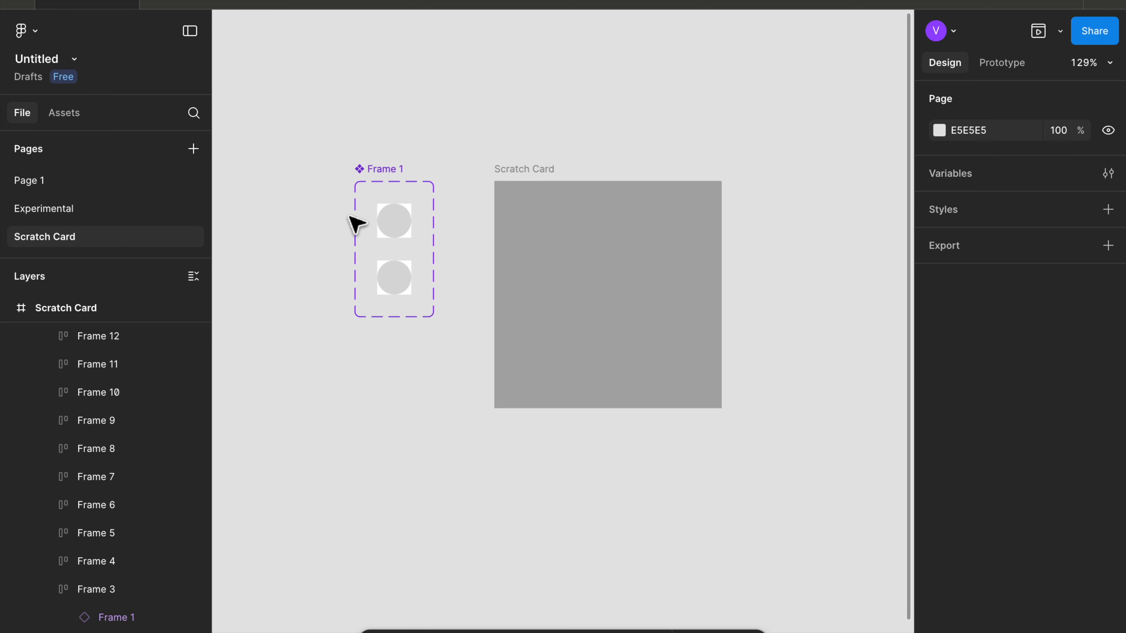
- Hide the ellipse inside the dot component's Default variant
{"action": "scroll", "coordinate": [396, 256], "scroll_direction": "up", "scroll_amount": 3}
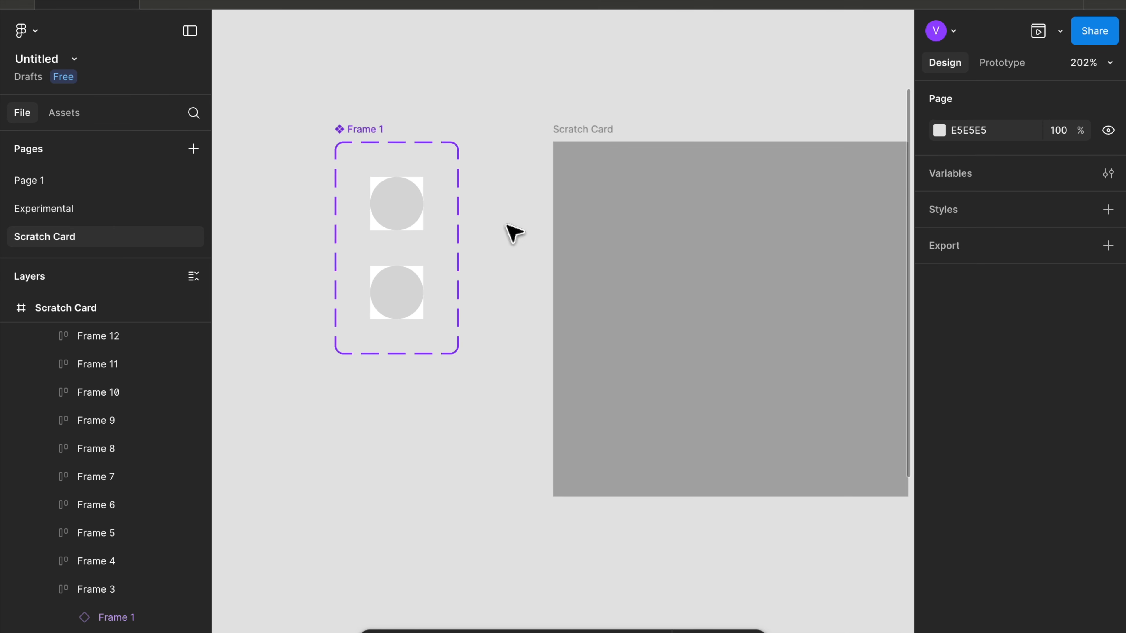
{"action": "scroll", "coordinate": [384, 217], "scroll_direction": "up", "scroll_amount": 3}
{"action": "left_click", "coordinate": [407, 211]}
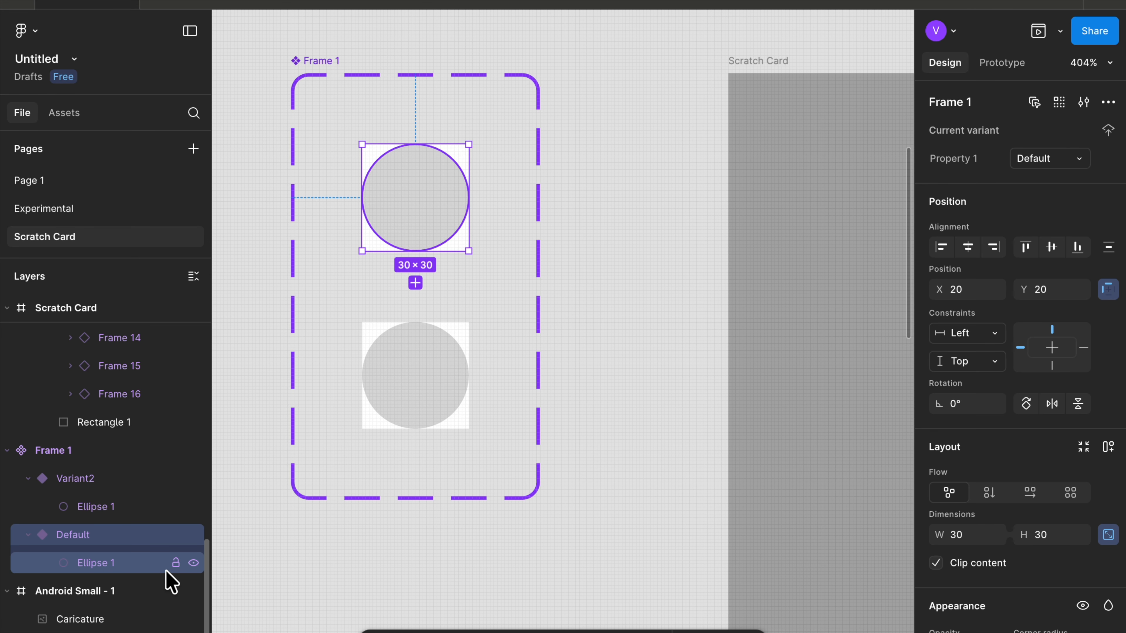
{"action": "left_click", "coordinate": [193, 563]}
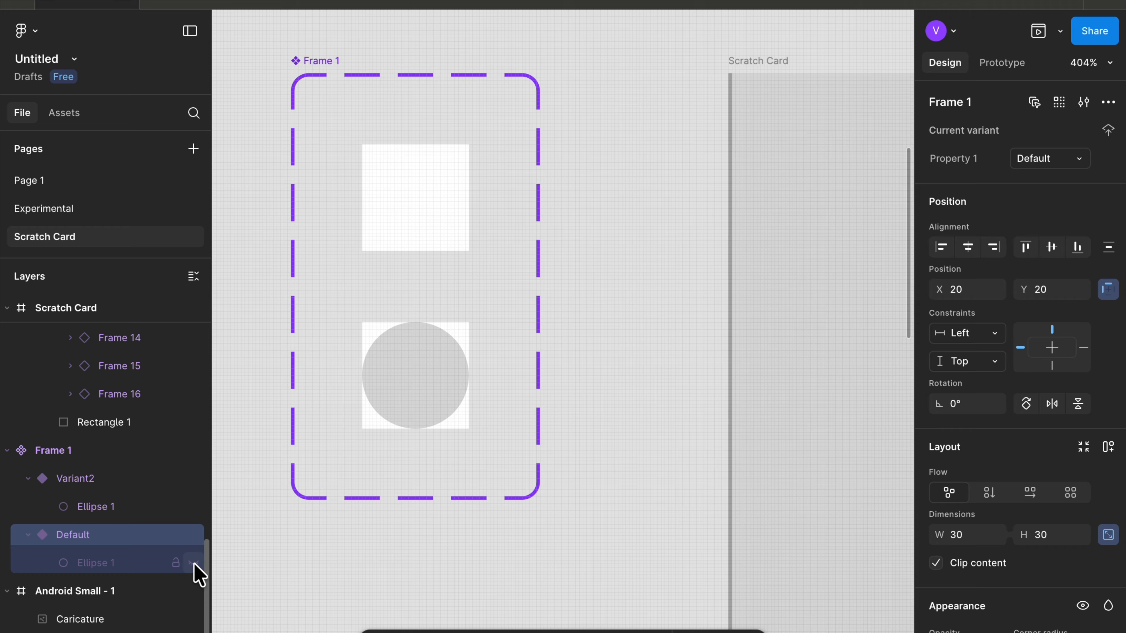
- Add a prototype interaction on the Default variant that changes it to Variant2 on Mouse enter
{"action": "scroll", "coordinate": [384, 409], "scroll_direction": "down", "scroll_amount": 5}
{"action": "scroll", "coordinate": [487, 346], "scroll_direction": "right", "scroll_amount": 2}
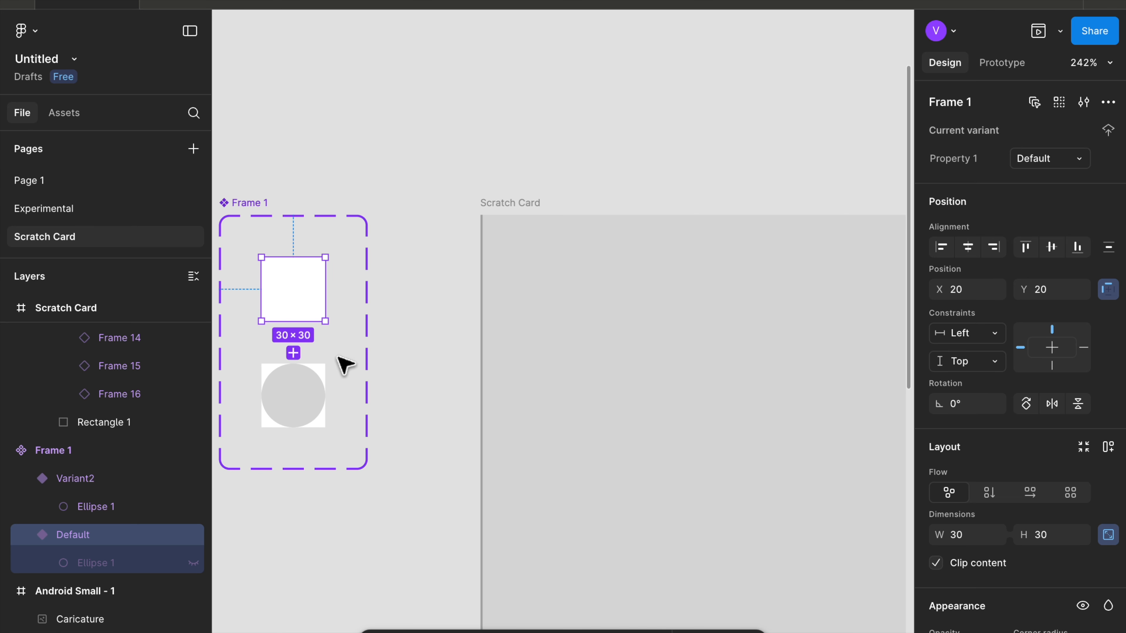
{"action": "scroll", "coordinate": [316, 352], "scroll_direction": "up", "scroll_amount": 5}
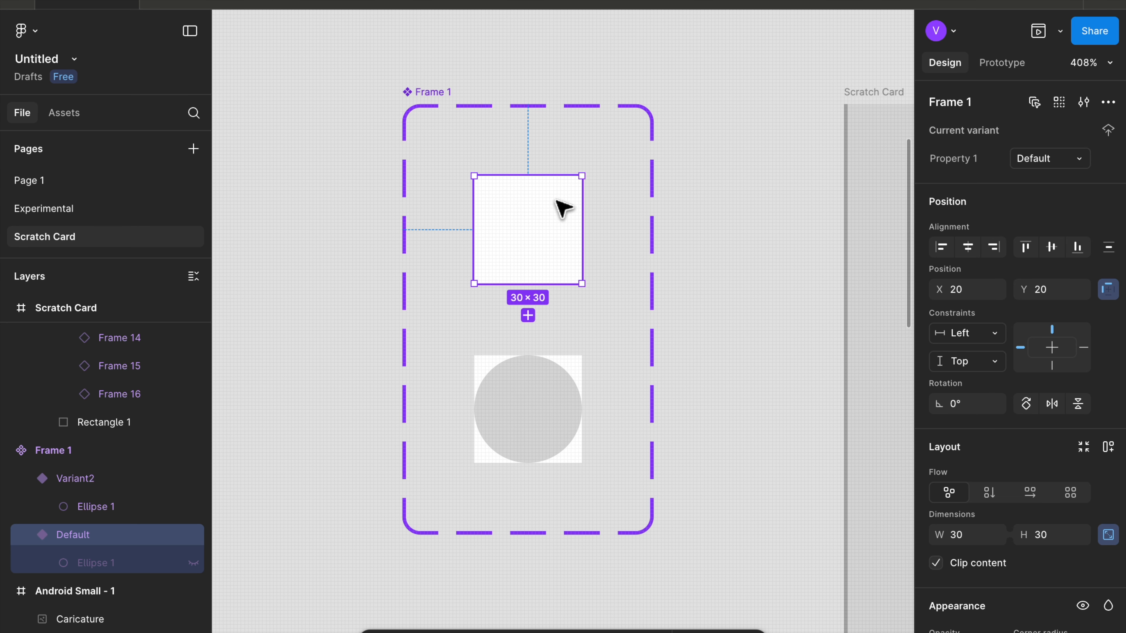
{"action": "left_click", "coordinate": [1002, 63]}
{"action": "scroll", "coordinate": [530, 283], "scroll_direction": "up", "scroll_amount": 5}
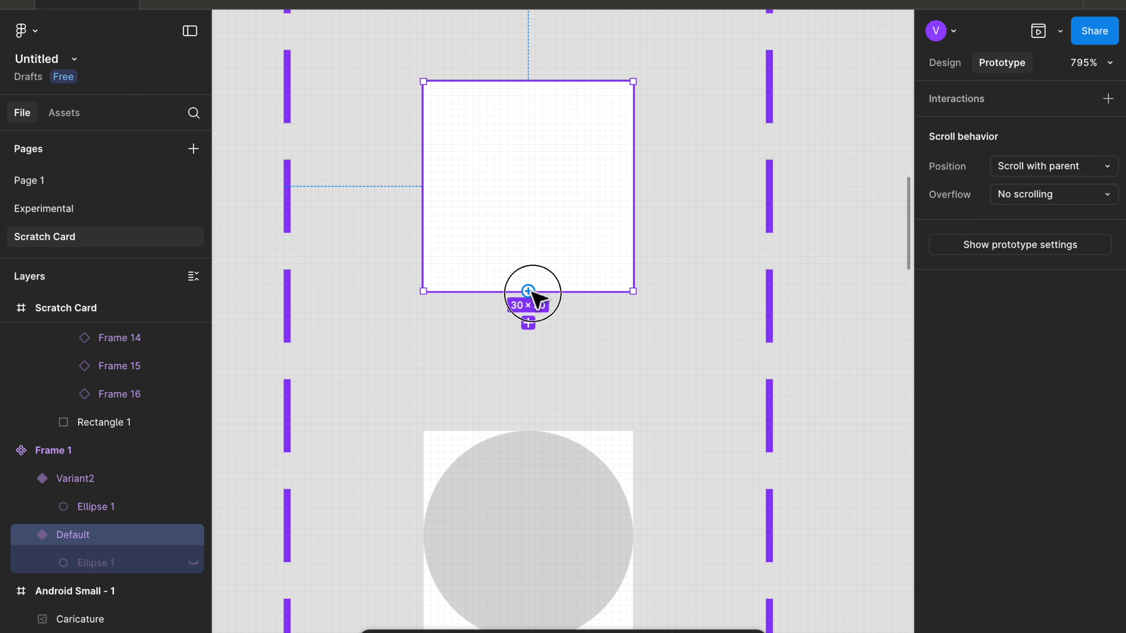
{"action": "left_click_drag", "start_coordinate": [528, 291], "coordinate": [523, 455]}
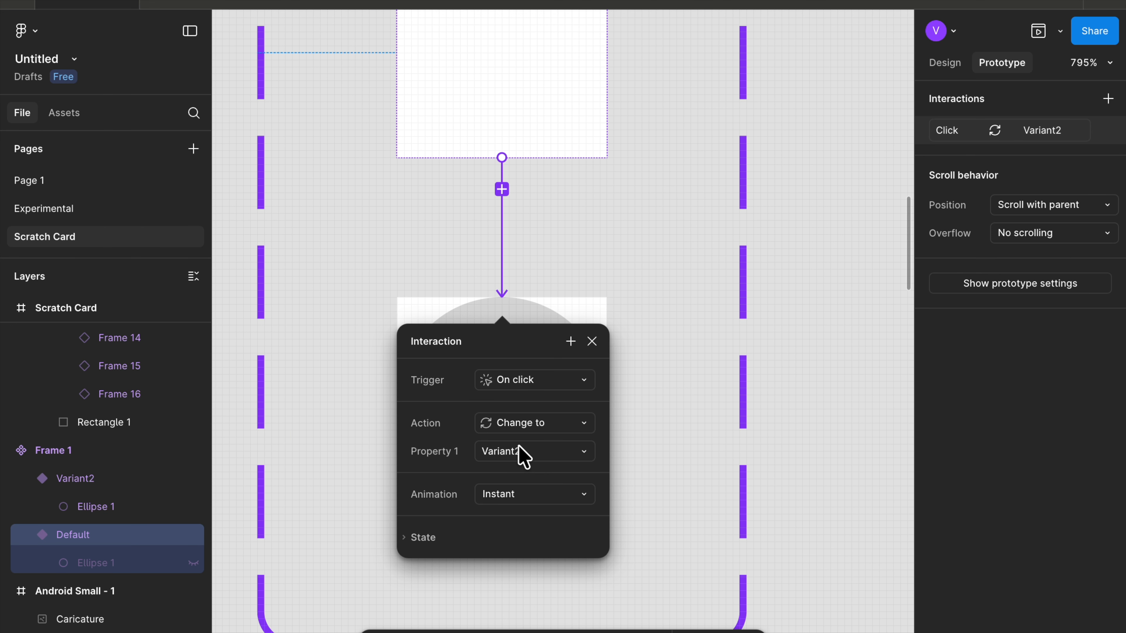
{"action": "left_click", "coordinate": [552, 385]}
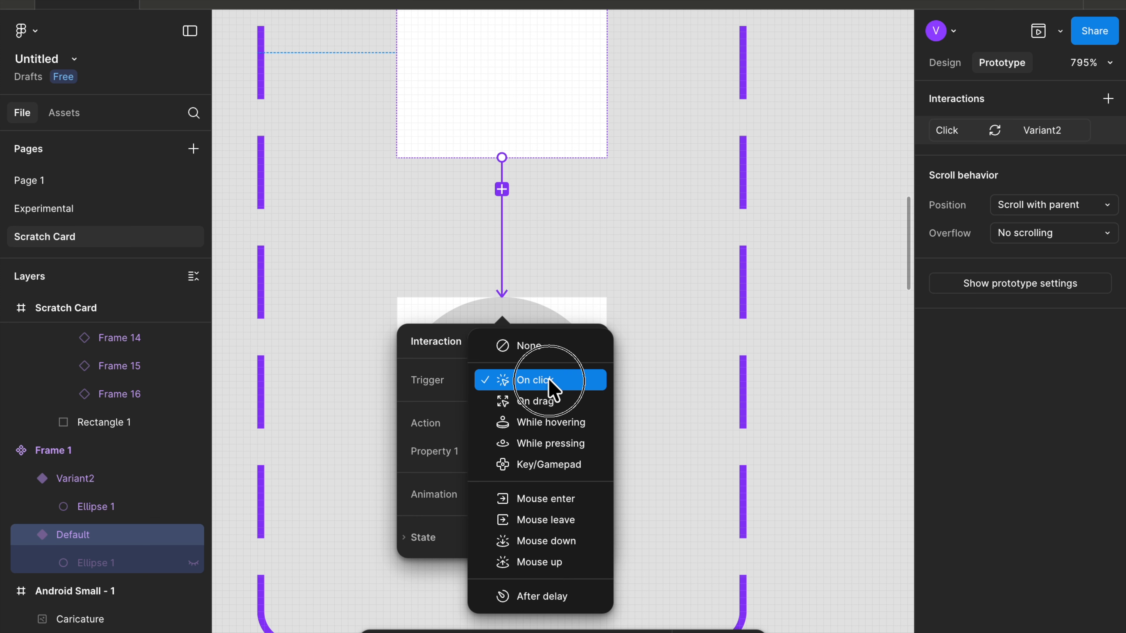
{"action": "left_click", "coordinate": [535, 500]}
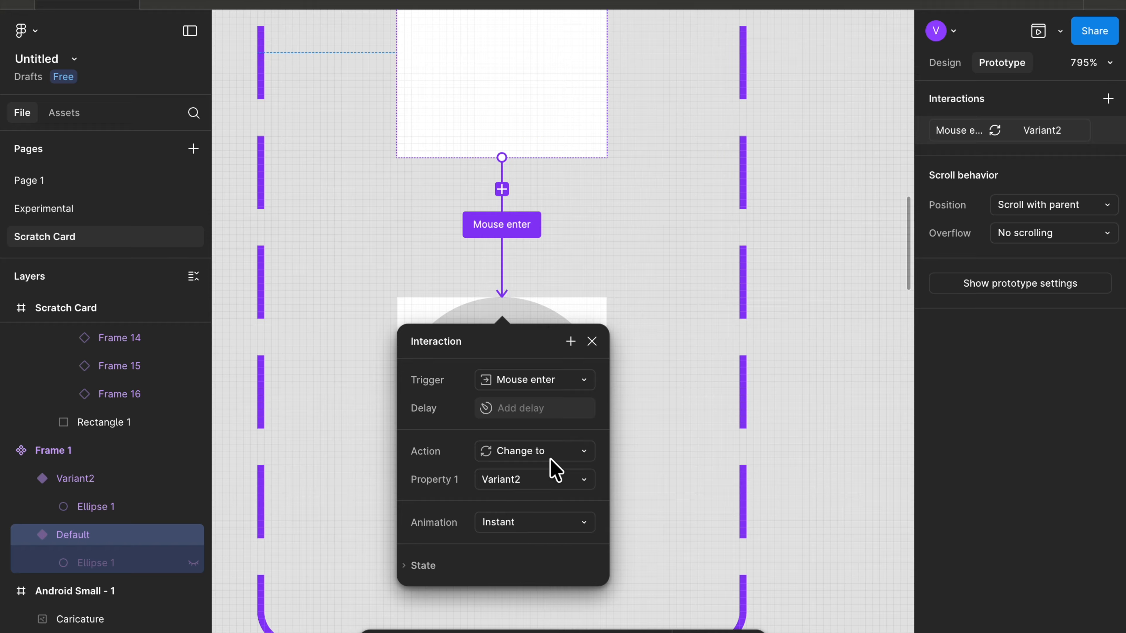
{"action": "left_click", "coordinate": [727, 330]}
- Preview the Scratch Card frame's prototype and close the preview
{"action": "scroll", "coordinate": [729, 331], "scroll_direction": "down", "scroll_amount": 10}
{"action": "left_click", "coordinate": [670, 191]}
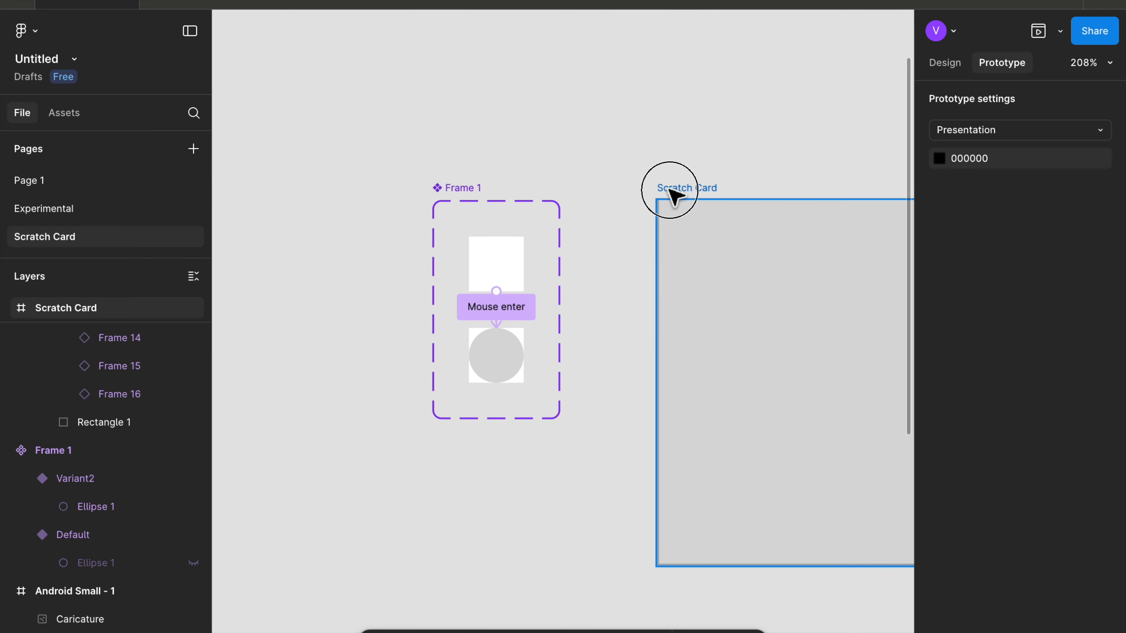
{"action": "left_click", "coordinate": [1038, 31]}
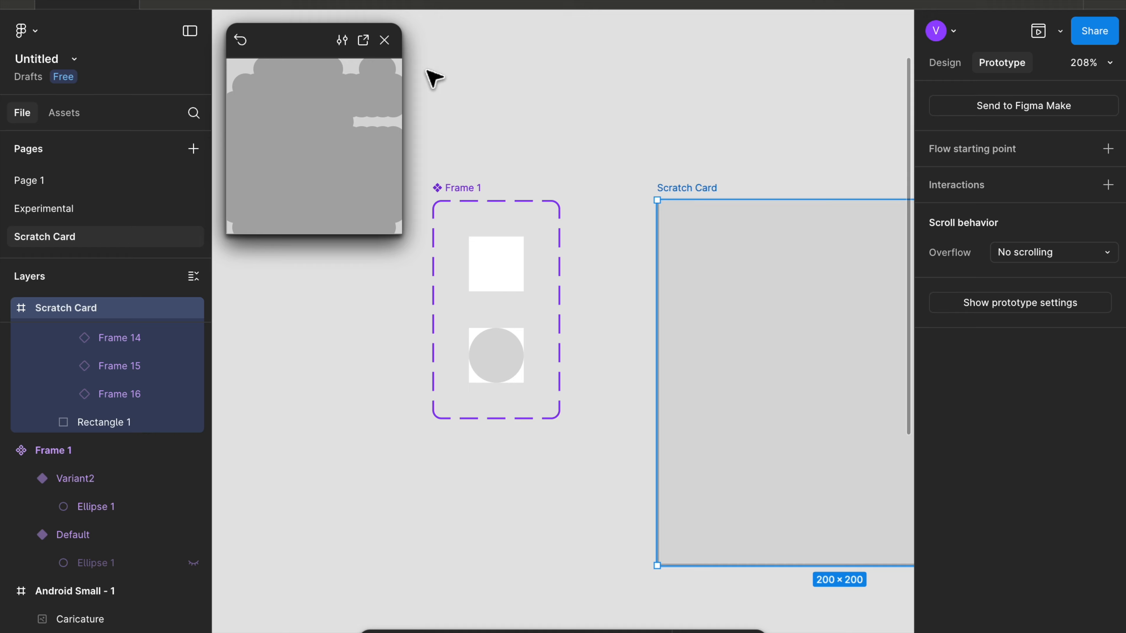
{"action": "left_click", "coordinate": [384, 39]}
- Move the Scratch Card frame into the Android Small - 1 frame, over the caricature
{"action": "scroll", "coordinate": [415, 73], "scroll_direction": "right", "scroll_amount": 2}
{"action": "scroll", "coordinate": [416, 76], "scroll_direction": "down", "scroll_amount": 5}
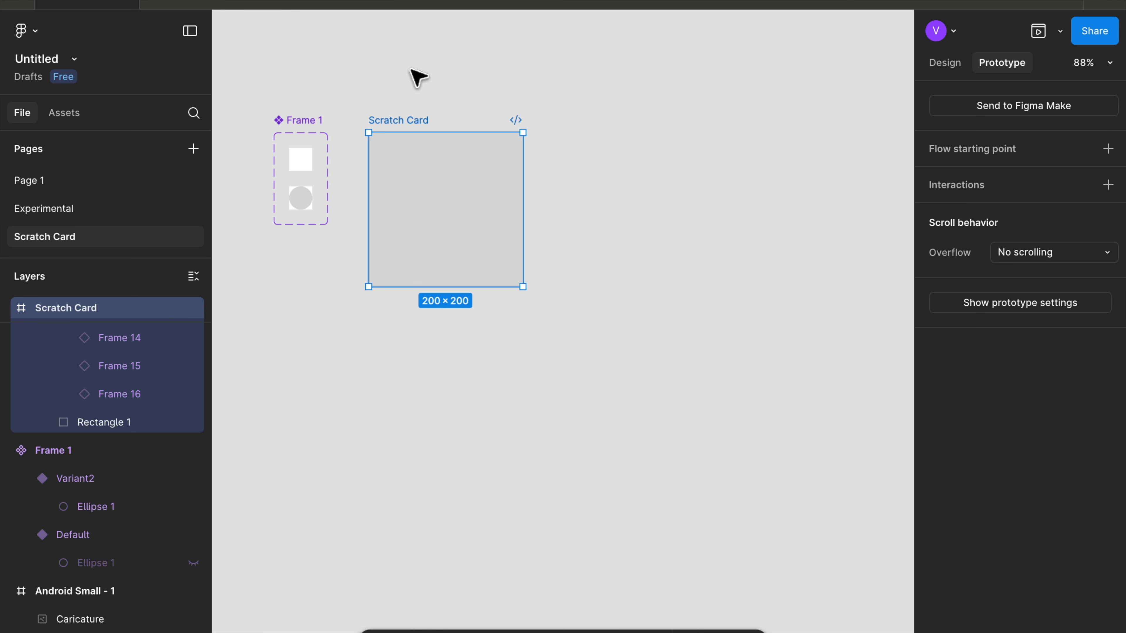
{"action": "scroll", "coordinate": [420, 150], "scroll_direction": "down", "scroll_amount": 3}
{"action": "scroll", "coordinate": [532, 206], "scroll_direction": "right", "scroll_amount": 3}
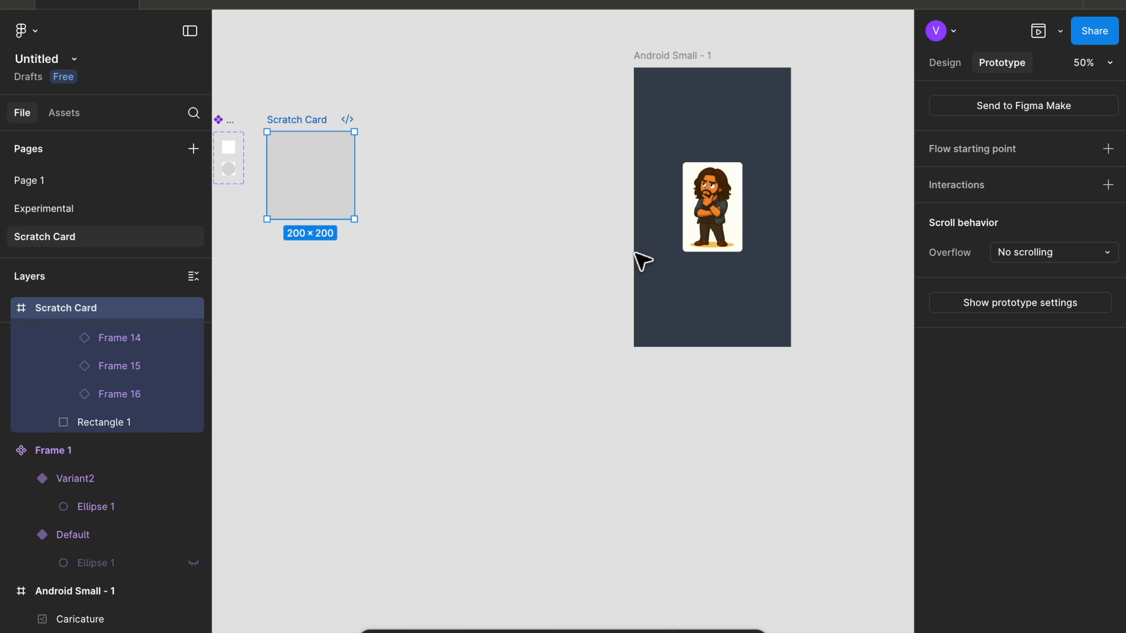
{"action": "scroll", "coordinate": [605, 208], "scroll_direction": "down", "scroll_amount": 3}
{"action": "left_click_drag", "start_coordinate": [659, 91], "coordinate": [613, 70]}
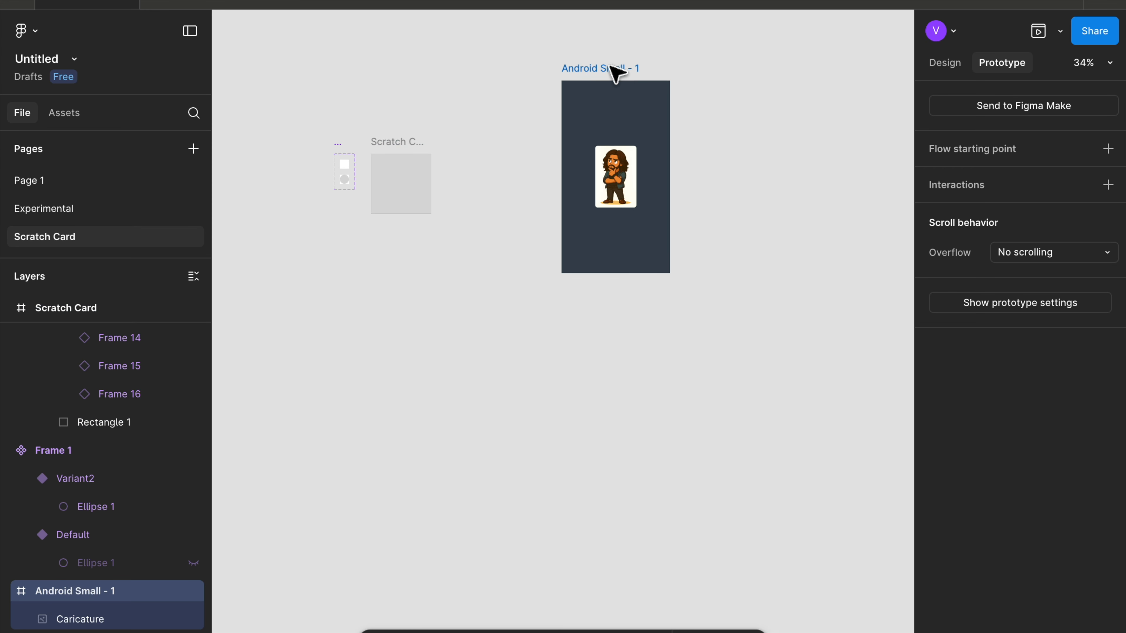
{"action": "left_click", "coordinate": [401, 141]}
{"action": "left_click_drag", "start_coordinate": [387, 151], "coordinate": [595, 141]}
- Set the Scratch Card frame's corner radius to 20
{"action": "scroll", "coordinate": [599, 142], "scroll_direction": "up", "scroll_amount": 3}
{"action": "scroll", "coordinate": [594, 134], "scroll_direction": "up", "scroll_amount": 6}
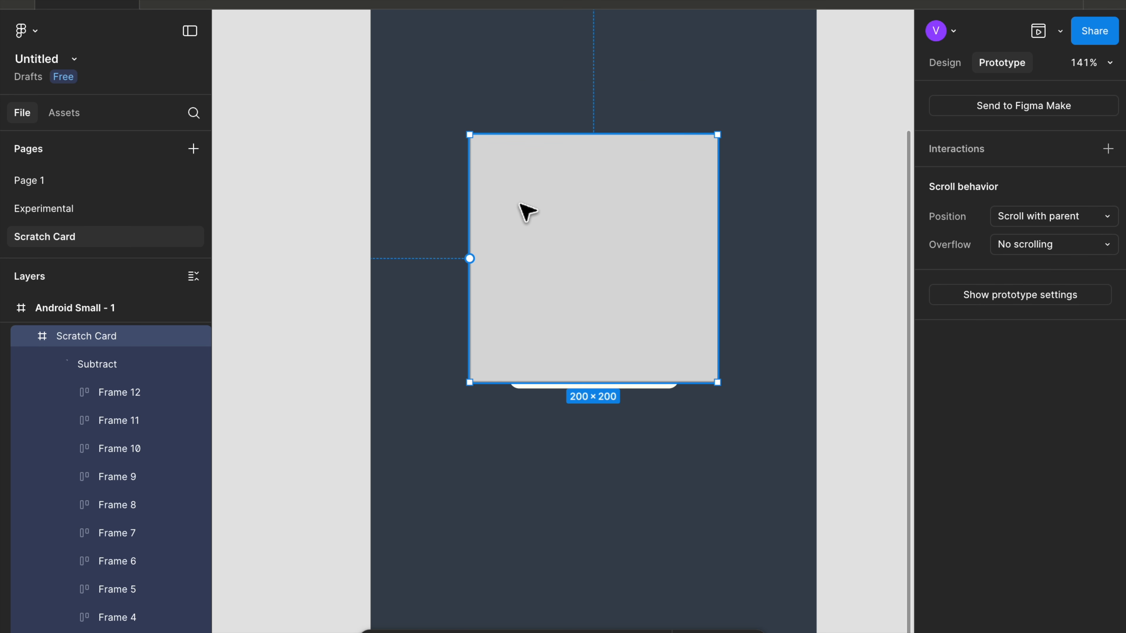
{"action": "left_click", "coordinate": [948, 61]}
{"action": "scroll", "coordinate": [998, 297], "scroll_direction": "down", "scroll_amount": 5}
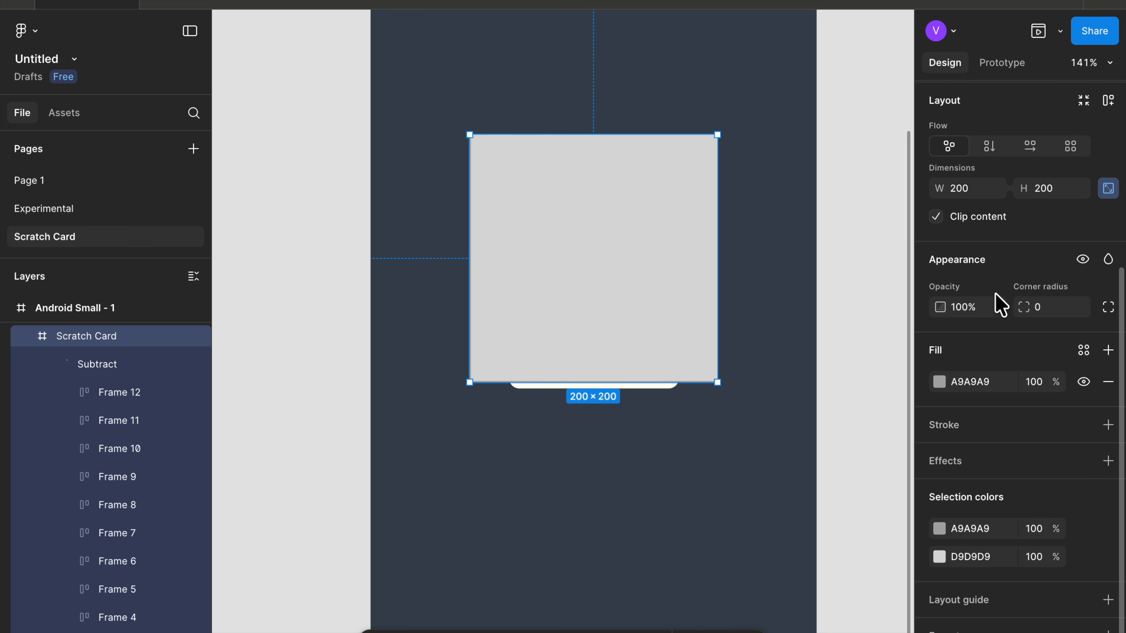
{"action": "scroll", "coordinate": [1000, 305], "scroll_direction": "down", "scroll_amount": 1}
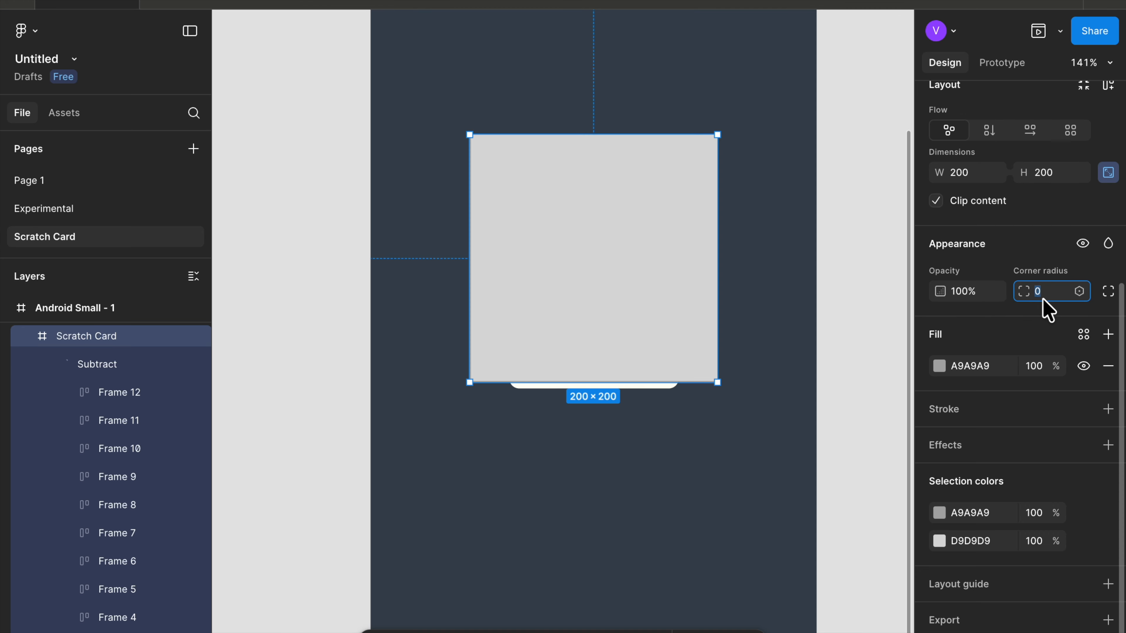
{"action": "type", "text": "20"}
{"action": "key", "text": "Return"}
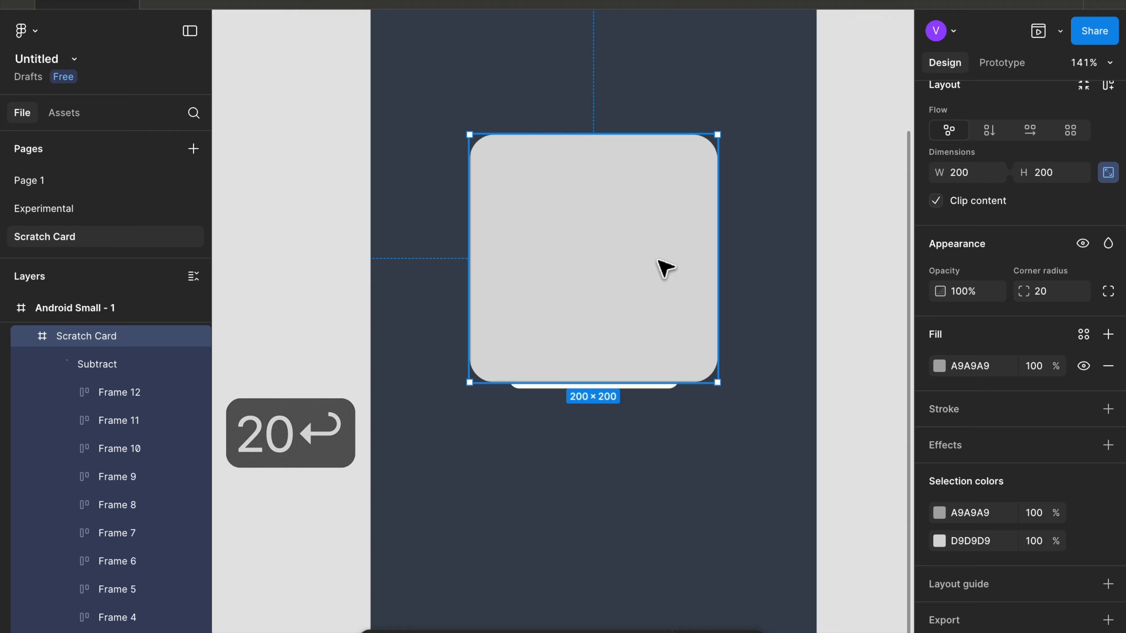
- Scale the Scratch Card frame up to 225 × 225 with the Scale tool and reposition it inside the phone frame
{"action": "scroll", "coordinate": [587, 307], "scroll_direction": "up", "scroll_amount": 2}
{"action": "scroll", "coordinate": [580, 300], "scroll_direction": "up", "scroll_amount": 2}
{"action": "left_click_drag", "start_coordinate": [581, 276], "coordinate": [583, 288]}
{"action": "scroll", "coordinate": [628, 100], "scroll_direction": "up", "scroll_amount": 2}
{"action": "scroll", "coordinate": [627, 100], "scroll_direction": "right", "scroll_amount": 2}
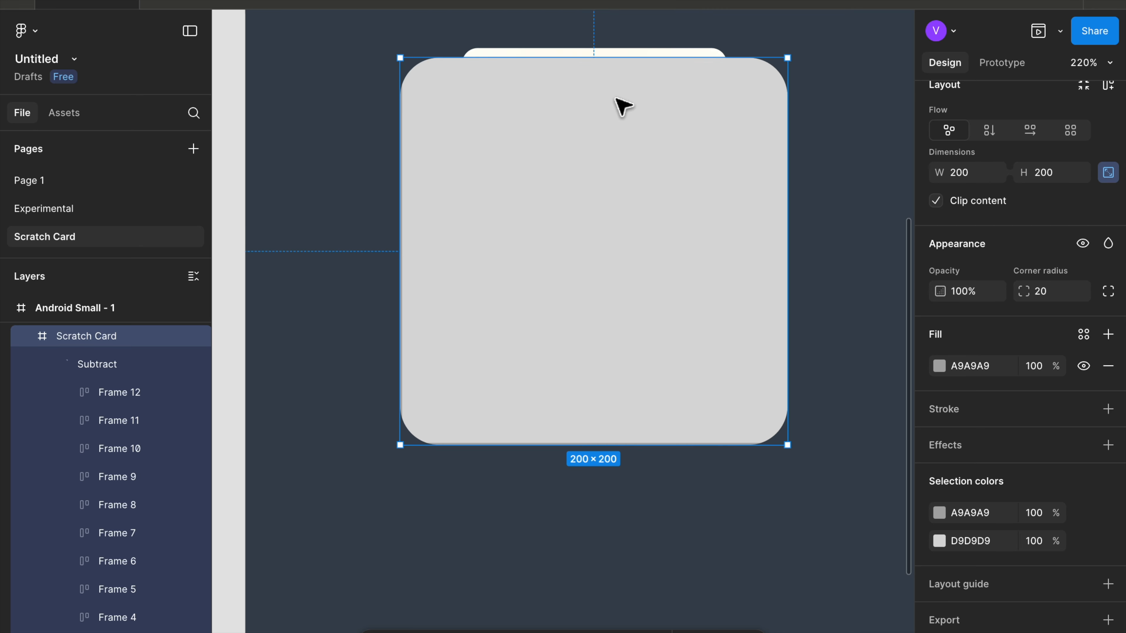
{"action": "key", "text": "k"}
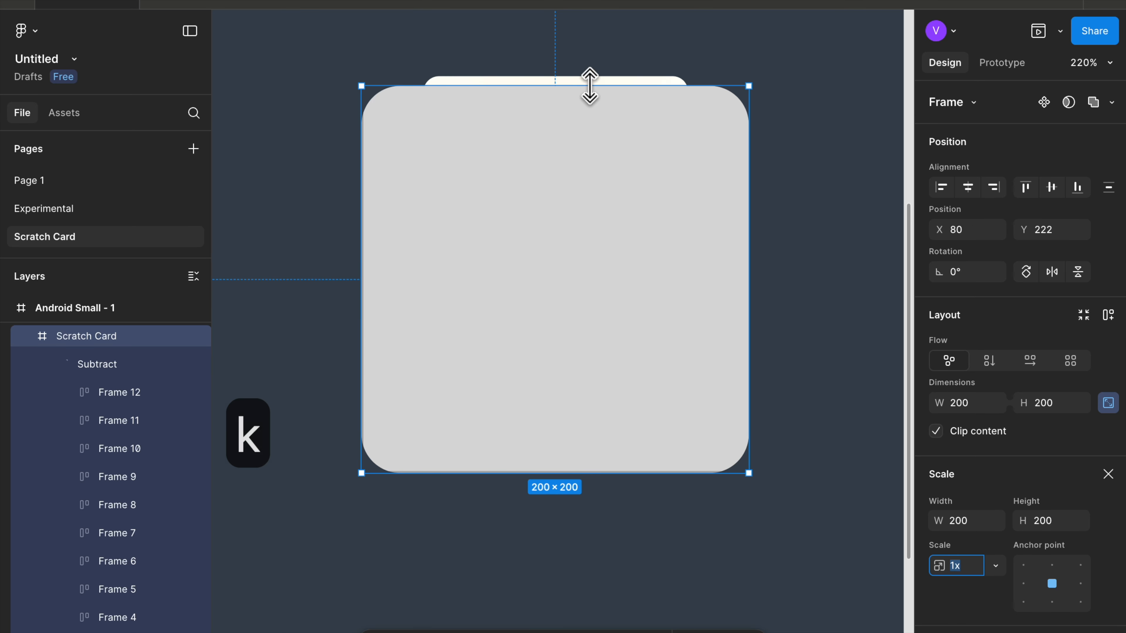
{"action": "left_click_drag", "start_coordinate": [590, 86], "coordinate": [592, 35]}
{"action": "scroll", "coordinate": [598, 35], "scroll_direction": "down", "scroll_amount": 3}
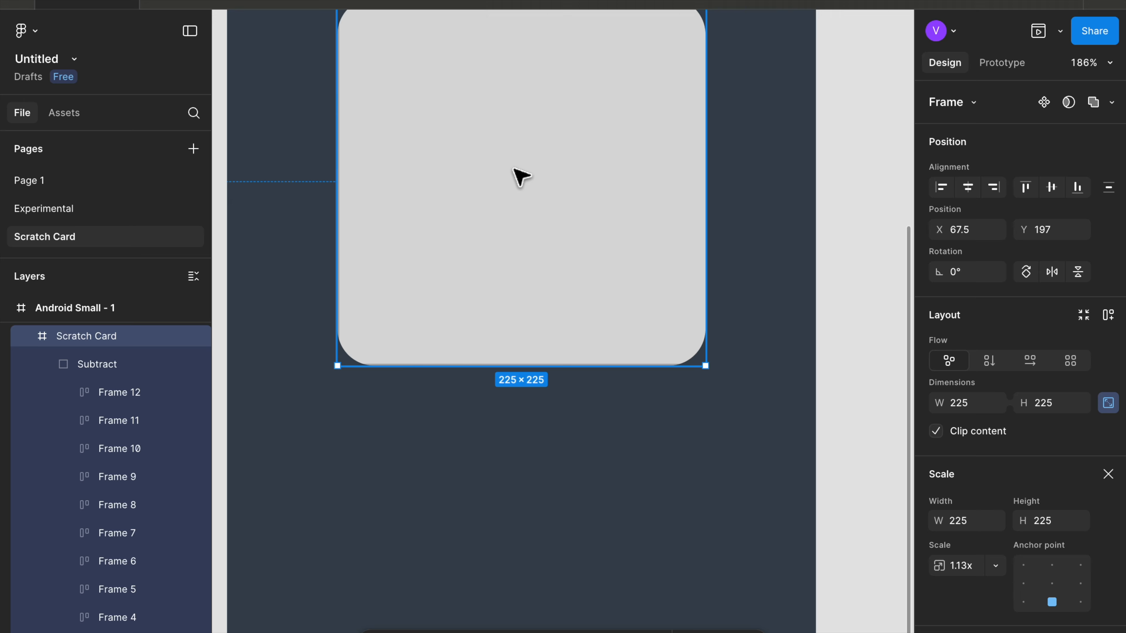
{"action": "scroll", "coordinate": [519, 177], "scroll_direction": "down", "scroll_amount": 3}
{"action": "scroll", "coordinate": [516, 174], "scroll_direction": "up", "scroll_amount": 2}
{"action": "left_click_drag", "start_coordinate": [474, 238], "coordinate": [477, 252]}
{"action": "scroll", "coordinate": [477, 252], "scroll_direction": "down", "scroll_amount": 5}
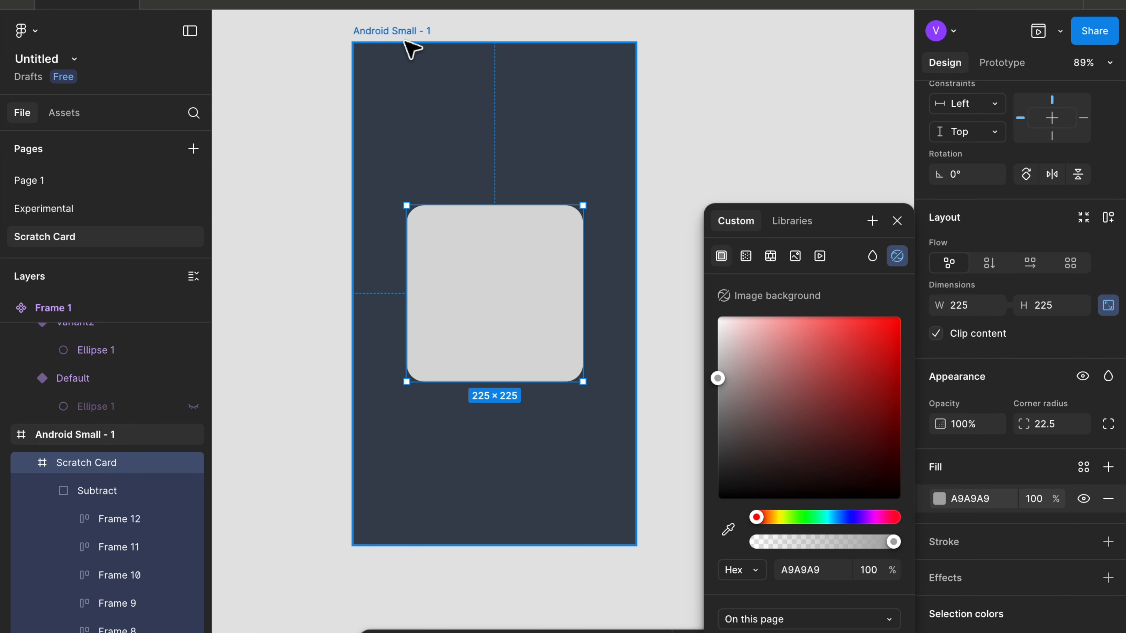
- Preview the Android Small - 1 frame and try scratching across the card
{"action": "left_click", "coordinate": [404, 42]}
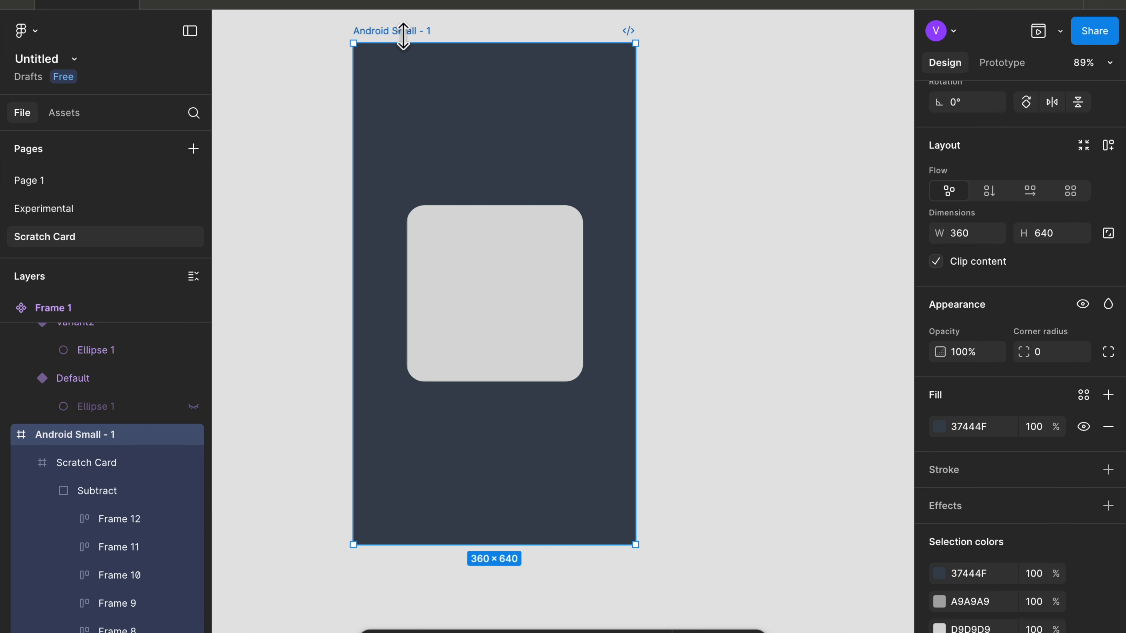
{"action": "left_click", "coordinate": [1044, 18]}
{"action": "mouse_move", "coordinate": [437, 288]}
{"action": "left_mouse_down"}
{"action": "mouse_move", "coordinate": [391, 329]}
{"action": "mouse_move", "coordinate": [402, 286]}
{"action": "mouse_move", "coordinate": [386, 388]}
{"action": "left_mouse_up"}
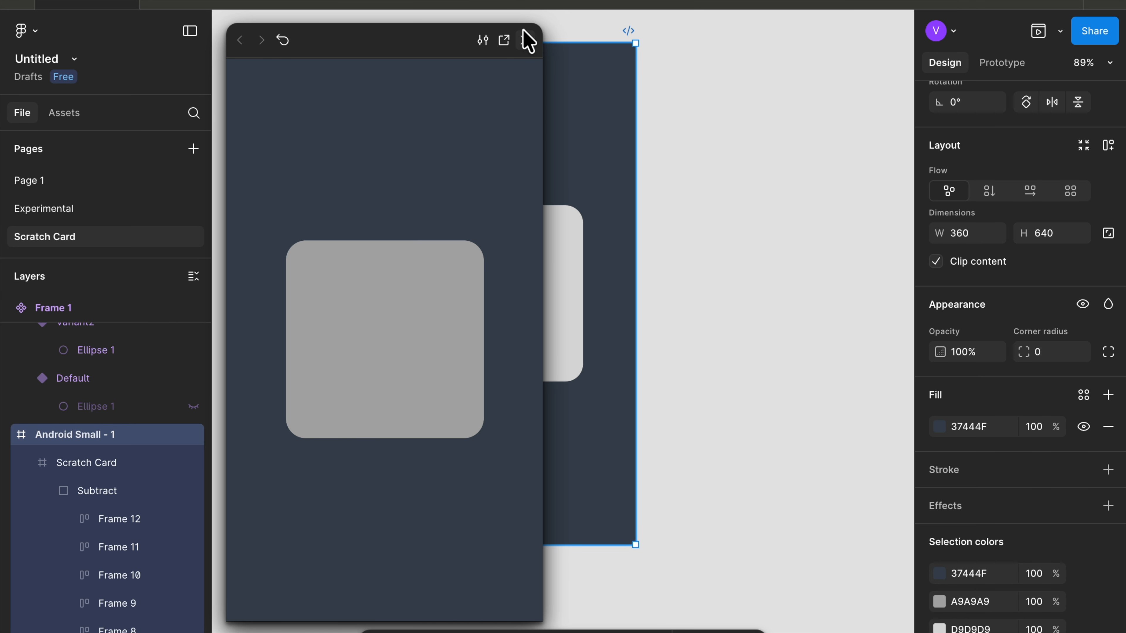
{"action": "left_click", "coordinate": [525, 38]}
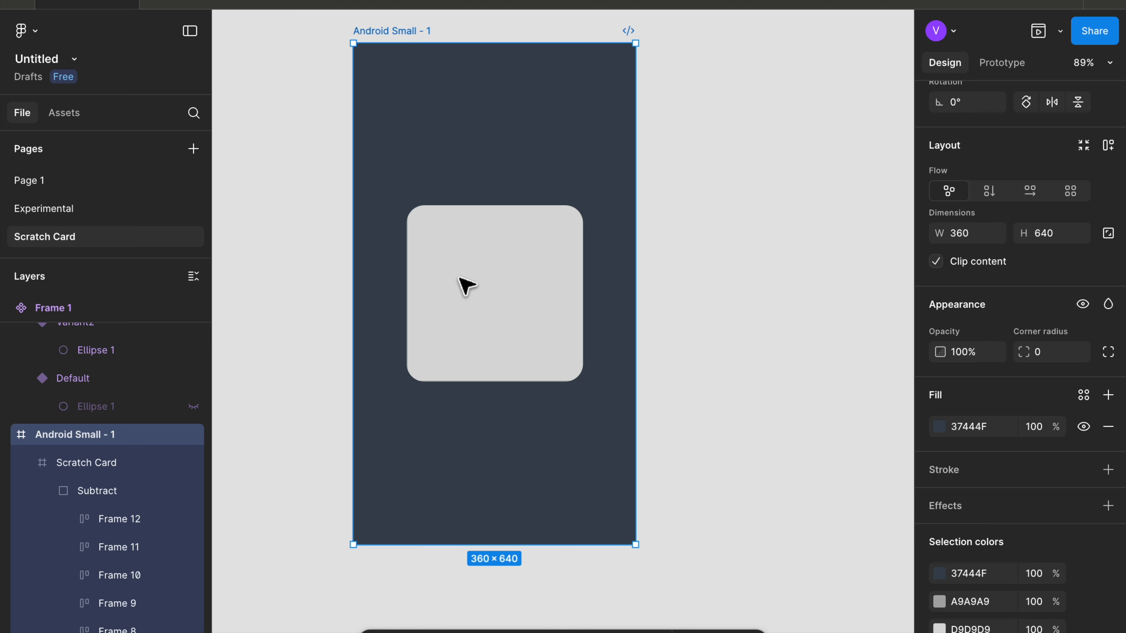
- Set the Scratch Card frame's fill opacity to 0%
{"action": "left_click", "coordinate": [465, 286]}
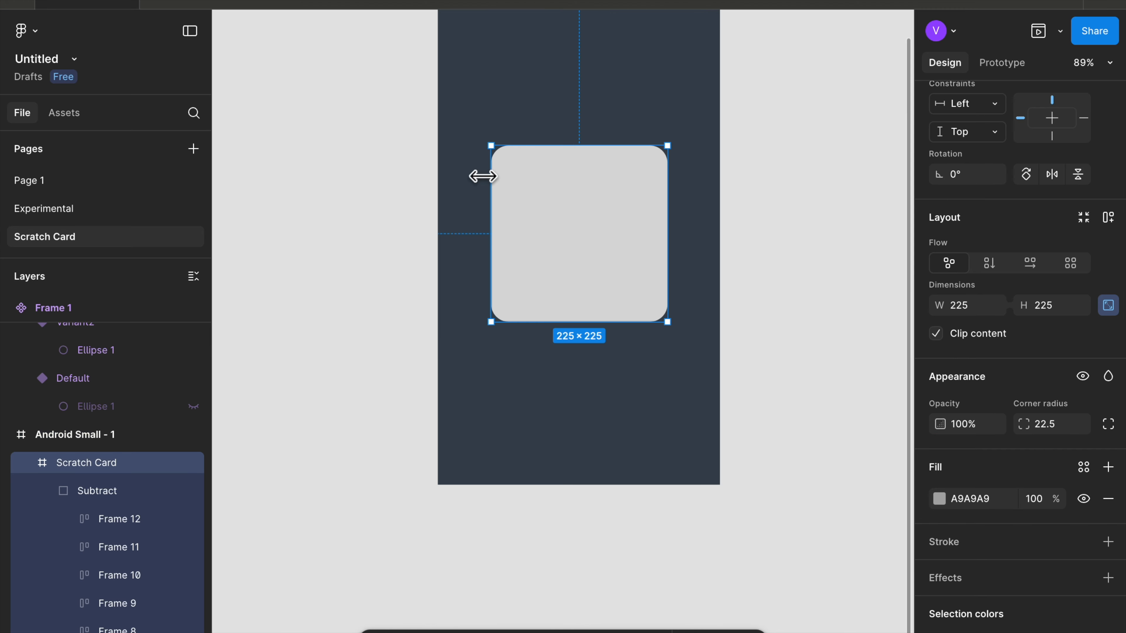
{"action": "left_click", "coordinate": [49, 491]}
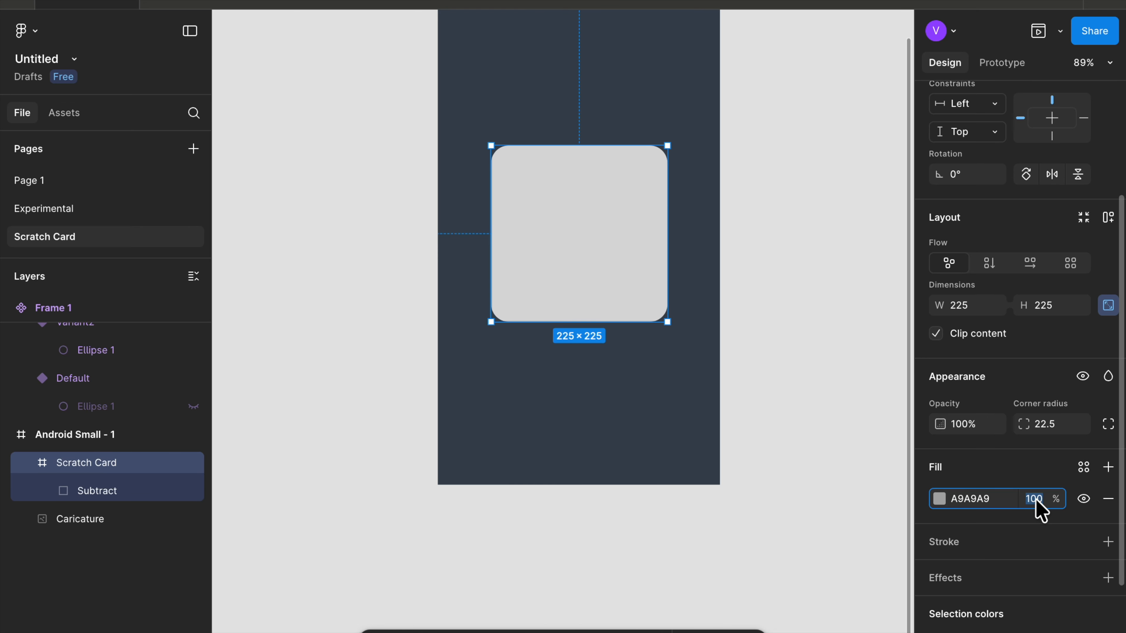
{"action": "type", "text": "0"}
{"action": "key", "text": "Return"}
{"action": "scroll", "coordinate": [756, 382], "scroll_direction": "up", "scroll_amount": 3}
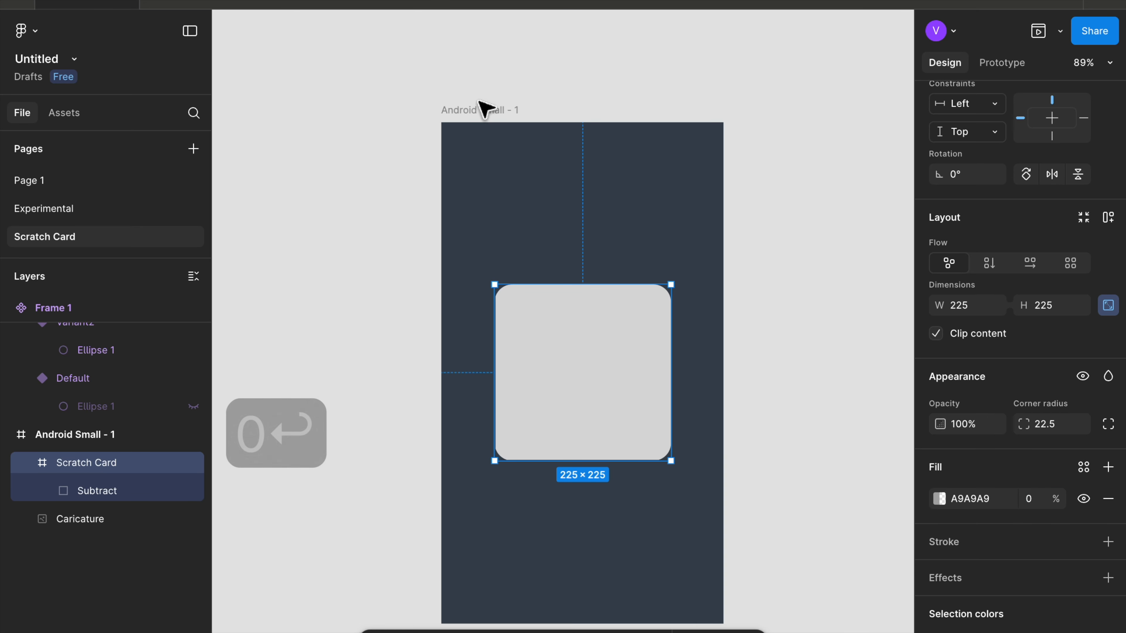
- Preview the phone frame again and scratch across the card to test the reveal
{"action": "left_click", "coordinate": [487, 109]}
{"action": "left_click", "coordinate": [1038, 30]}
{"action": "mouse_move", "coordinate": [477, 306]}
{"action": "left_mouse_down"}
{"action": "mouse_move", "coordinate": [432, 364]}
{"action": "mouse_move", "coordinate": [379, 390]}
{"action": "mouse_move", "coordinate": [440, 321]}
{"action": "mouse_move", "coordinate": [337, 364]}
{"action": "mouse_move", "coordinate": [424, 257]}
{"action": "mouse_move", "coordinate": [297, 341]}
{"action": "left_mouse_up"}
{"action": "mouse_move", "coordinate": [290, 279]}
{"action": "left_mouse_down"}
{"action": "mouse_move", "coordinate": [341, 254]}
{"action": "mouse_move", "coordinate": [456, 259]}
{"action": "mouse_move", "coordinate": [457, 328]}
{"action": "mouse_move", "coordinate": [401, 409]}
{"action": "mouse_move", "coordinate": [307, 418]}
{"action": "mouse_move", "coordinate": [413, 392]}
{"action": "left_mouse_up"}
{"action": "mouse_move", "coordinate": [295, 311]}
{"action": "left_mouse_down"}
{"action": "mouse_move", "coordinate": [447, 437]}
{"action": "mouse_move", "coordinate": [475, 375]}
{"action": "left_mouse_up"}
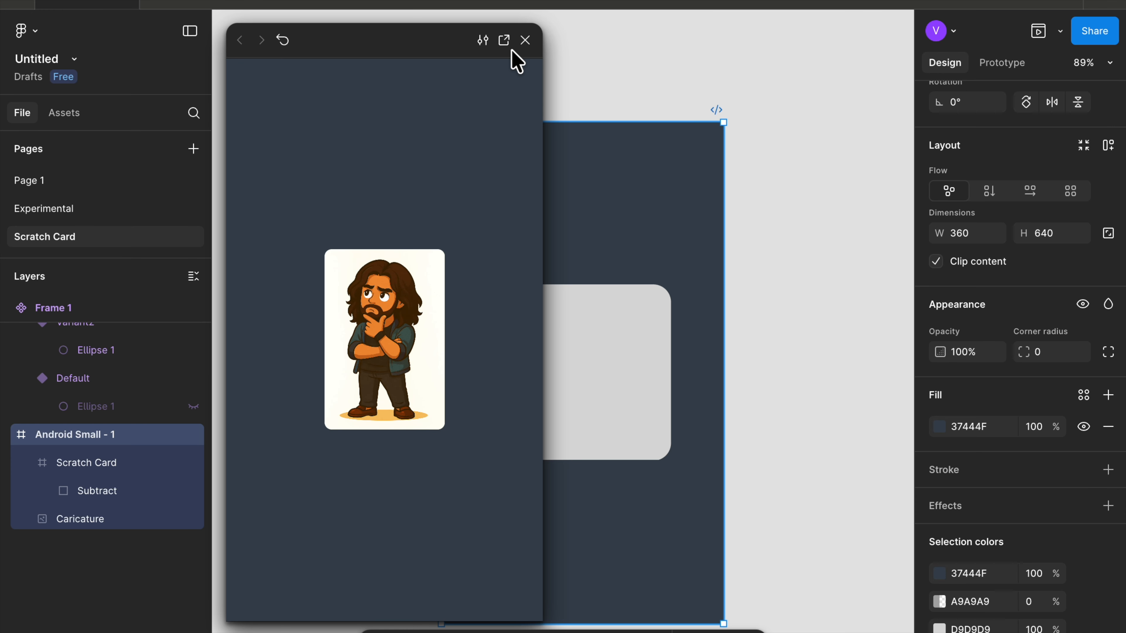
{"action": "left_click", "coordinate": [525, 40]}
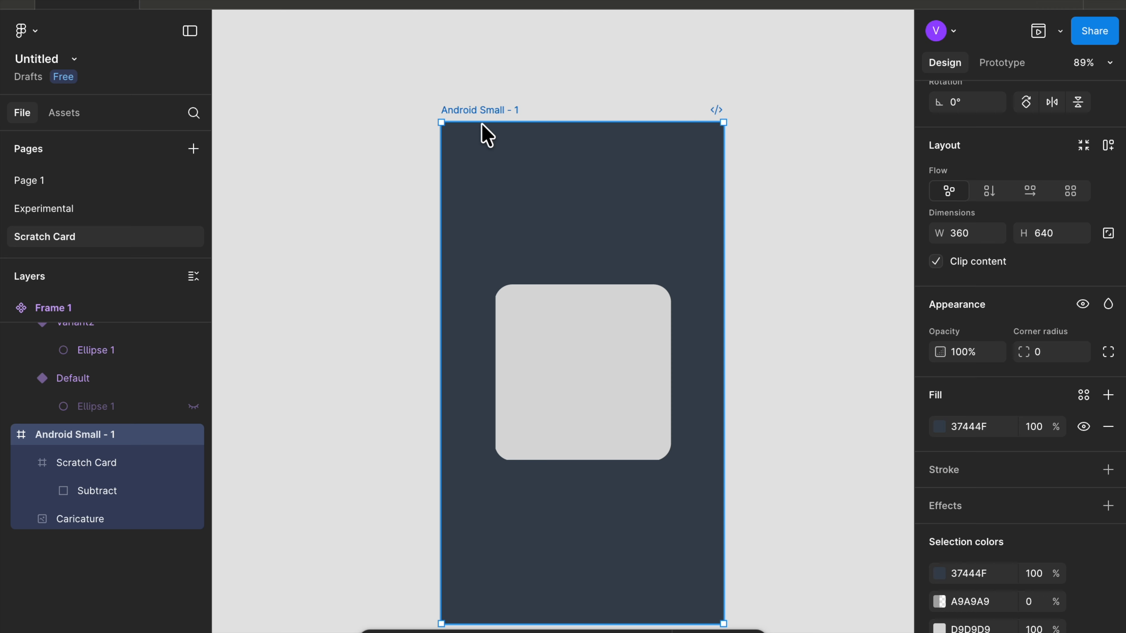
{"action": "key", "text": "shift+1"}
{"action": "left_click", "coordinate": [1038, 31]}
{"action": "mouse_move", "coordinate": [476, 260]}
{"action": "left_mouse_down"}
{"action": "mouse_move", "coordinate": [357, 377]}
{"action": "mouse_move", "coordinate": [380, 325]}
{"action": "mouse_move", "coordinate": [360, 344]}
{"action": "mouse_move", "coordinate": [342, 290]}
{"action": "mouse_move", "coordinate": [321, 281]}
{"action": "mouse_move", "coordinate": [375, 309]}
{"action": "mouse_move", "coordinate": [318, 353]}
{"action": "left_mouse_up"}
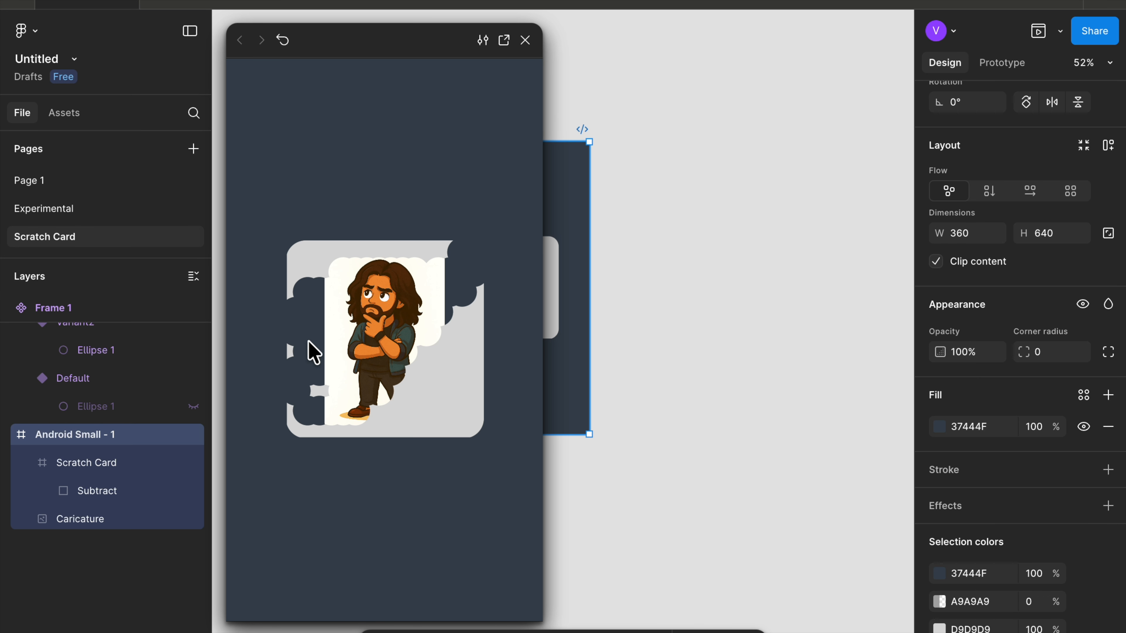
{"action": "mouse_move", "coordinate": [332, 405]}
{"action": "left_mouse_down"}
{"action": "mouse_move", "coordinate": [399, 419]}
{"action": "mouse_move", "coordinate": [443, 335]}
{"action": "mouse_move", "coordinate": [404, 394]}
{"action": "mouse_move", "coordinate": [456, 339]}
{"action": "mouse_move", "coordinate": [450, 434]}
{"action": "mouse_move", "coordinate": [472, 405]}
{"action": "mouse_move", "coordinate": [467, 319]}
{"action": "mouse_move", "coordinate": [436, 263]}
{"action": "mouse_move", "coordinate": [314, 242]}
{"action": "mouse_move", "coordinate": [288, 270]}
{"action": "mouse_move", "coordinate": [322, 355]}
{"action": "mouse_move", "coordinate": [316, 429]}
{"action": "left_mouse_up"}
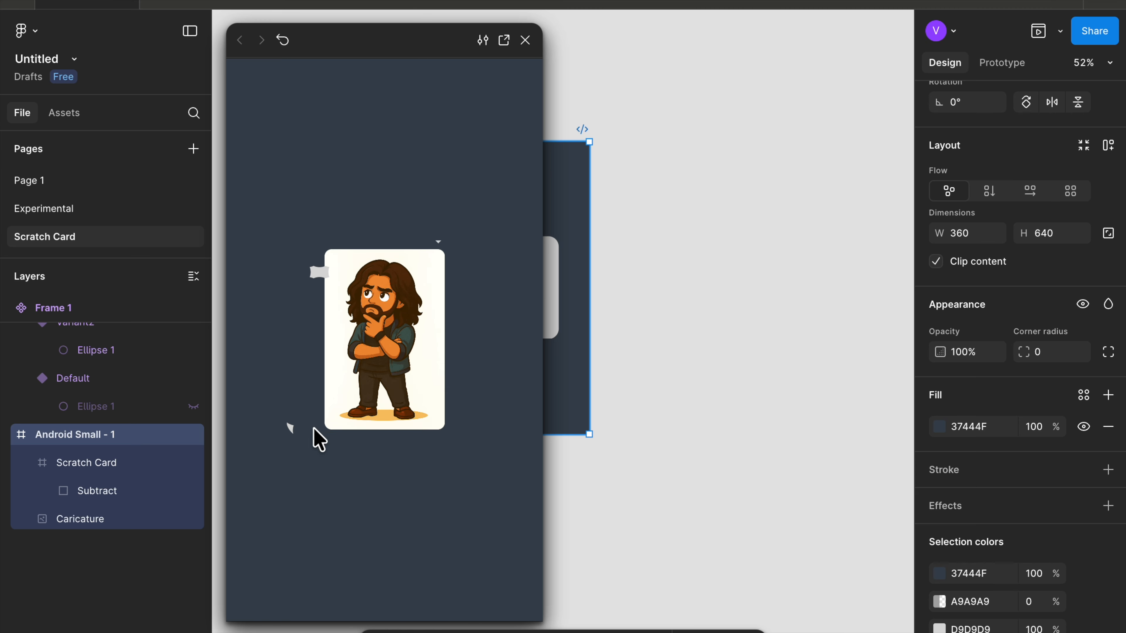
{"action": "left_click", "coordinate": [524, 39]}
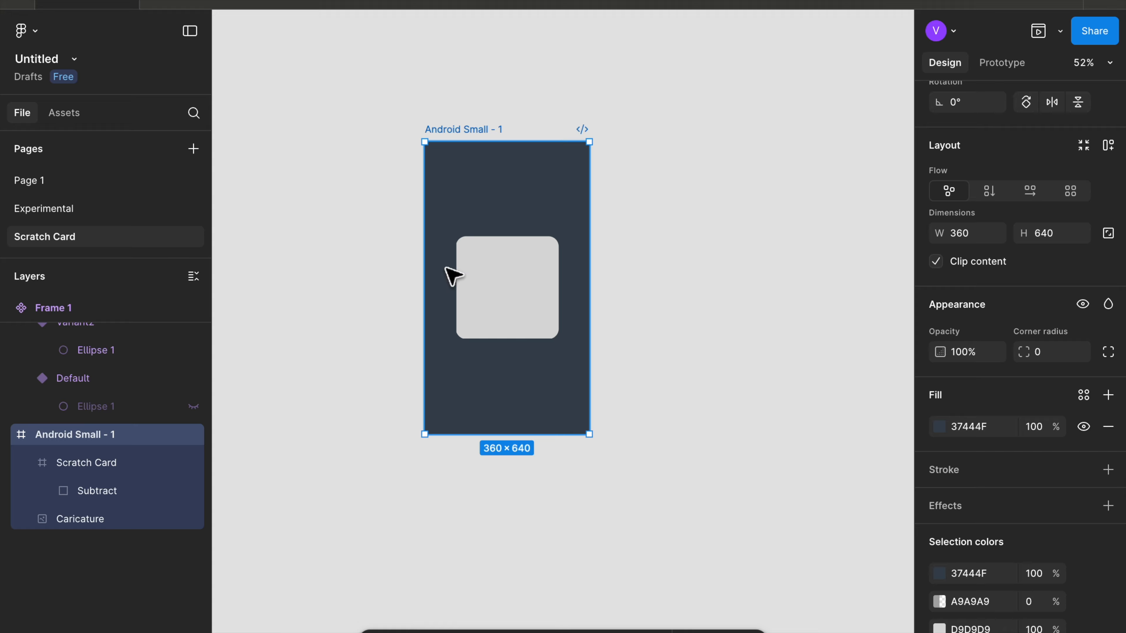
- Change the Subtract shape's fill colour to blue 438DE1
{"action": "left_click", "coordinate": [116, 497]}
{"action": "key", "text": "shift+2"}
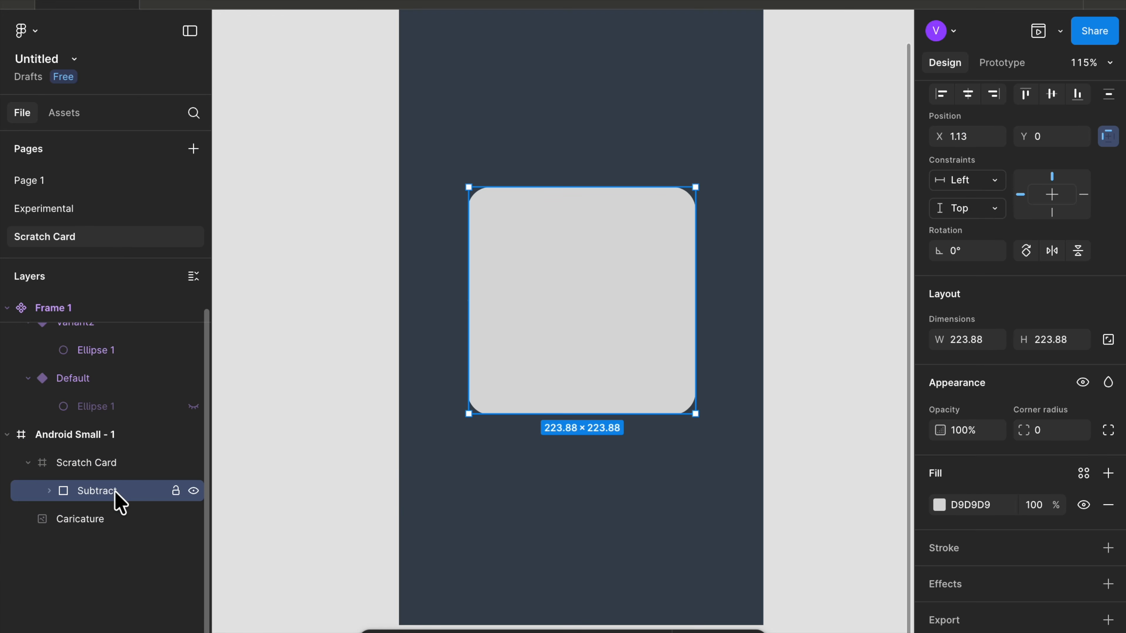
{"action": "left_click", "coordinate": [939, 505]}
{"action": "left_click", "coordinate": [837, 404]}
{"action": "left_click", "coordinate": [786, 489]}
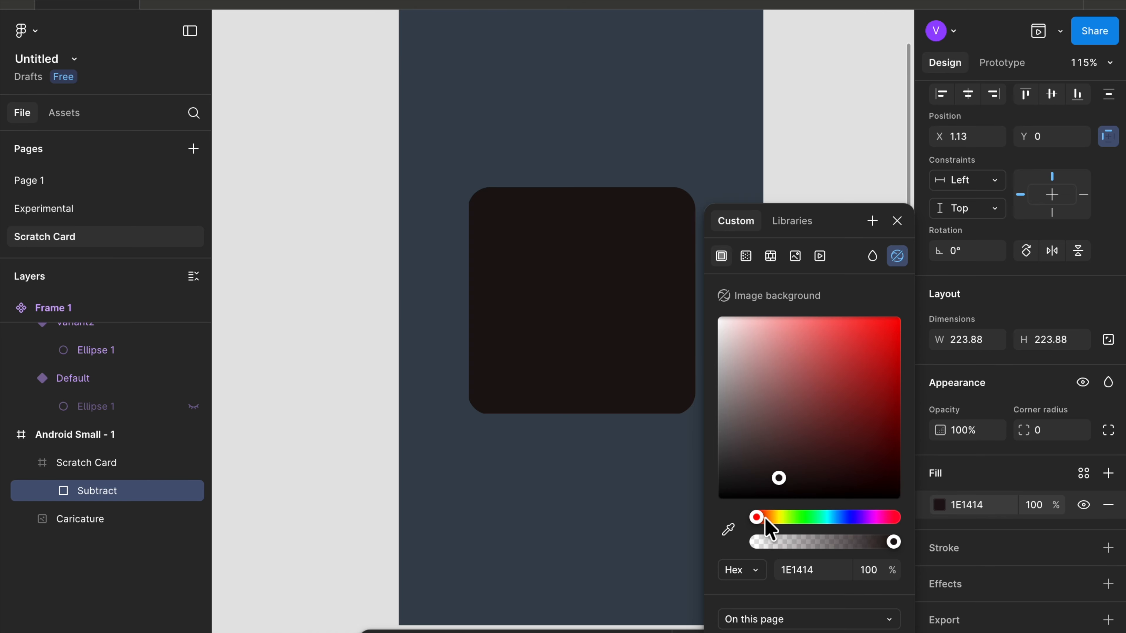
{"action": "left_click", "coordinate": [764, 517]}
{"action": "left_click_drag", "start_coordinate": [811, 399], "coordinate": [846, 345]}
{"action": "left_click", "coordinate": [836, 517]}
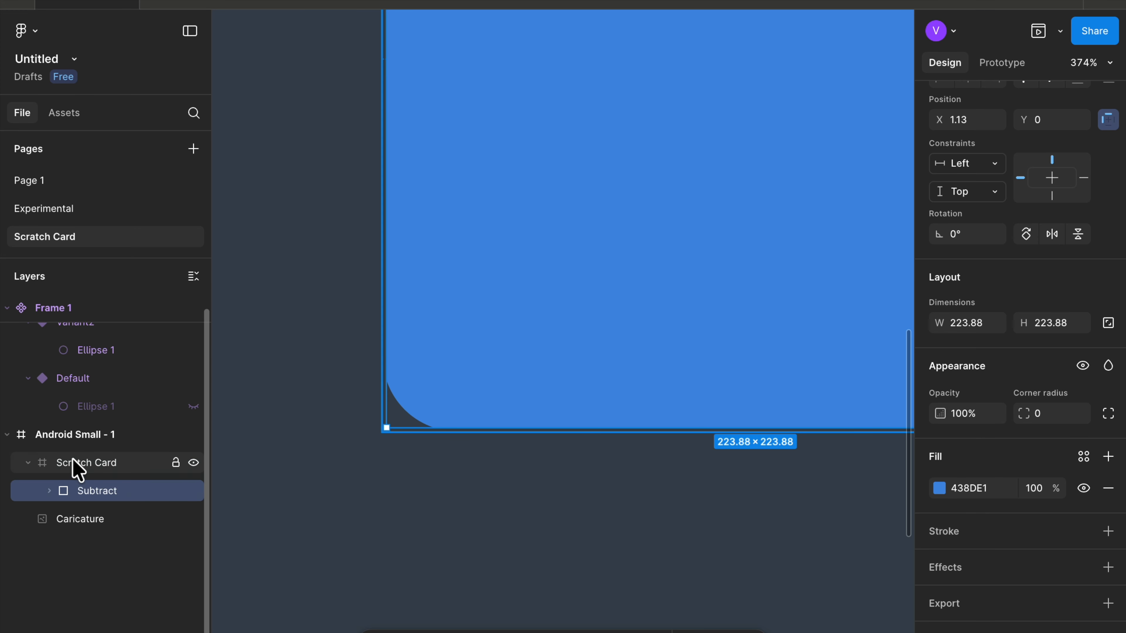
- Add a drop shadow effect to the Scratch Card frame and set its corner radius to 40
{"action": "left_click", "coordinate": [73, 462]}
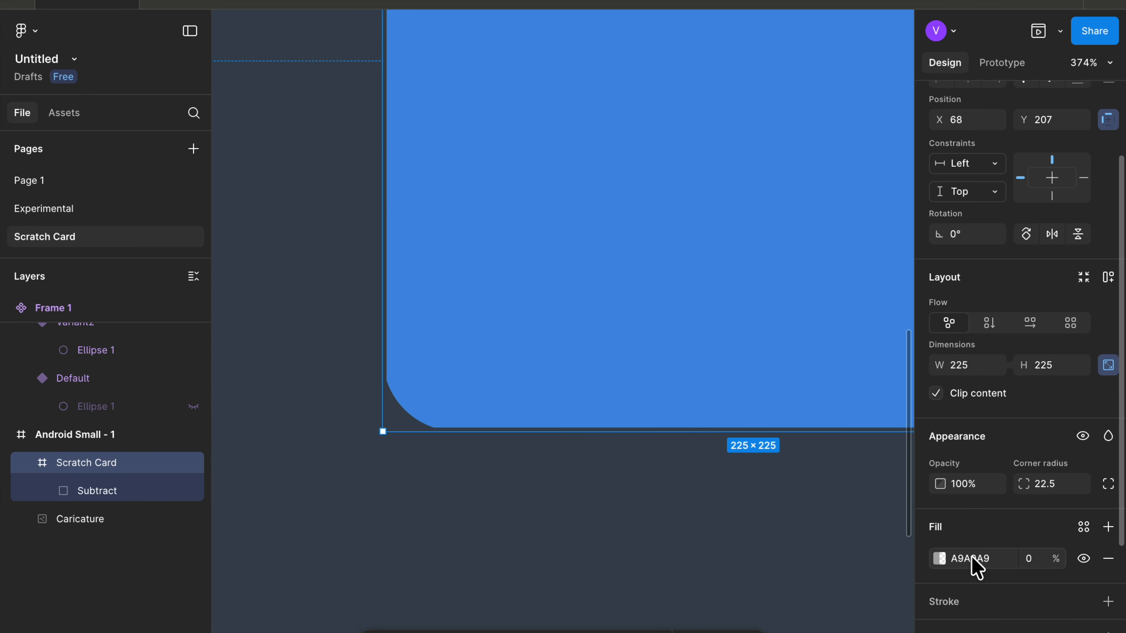
{"action": "scroll", "coordinate": [973, 565], "scroll_direction": "down", "scroll_amount": 3}
{"action": "left_click", "coordinate": [1108, 536]}
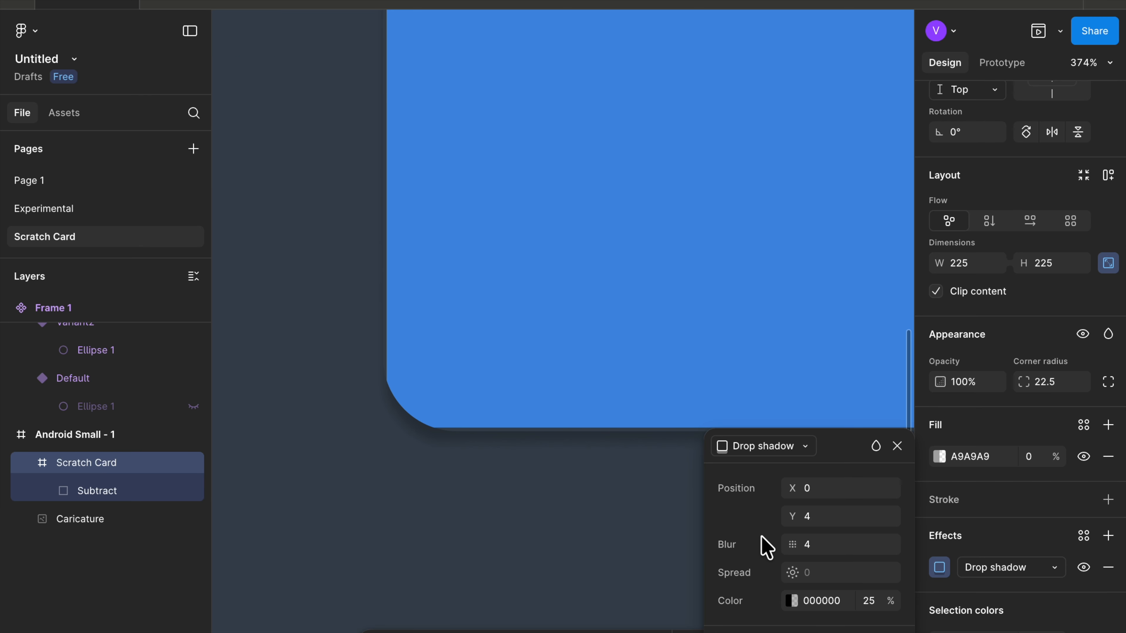
{"action": "scroll", "coordinate": [410, 481], "scroll_direction": "up", "scroll_amount": 5}
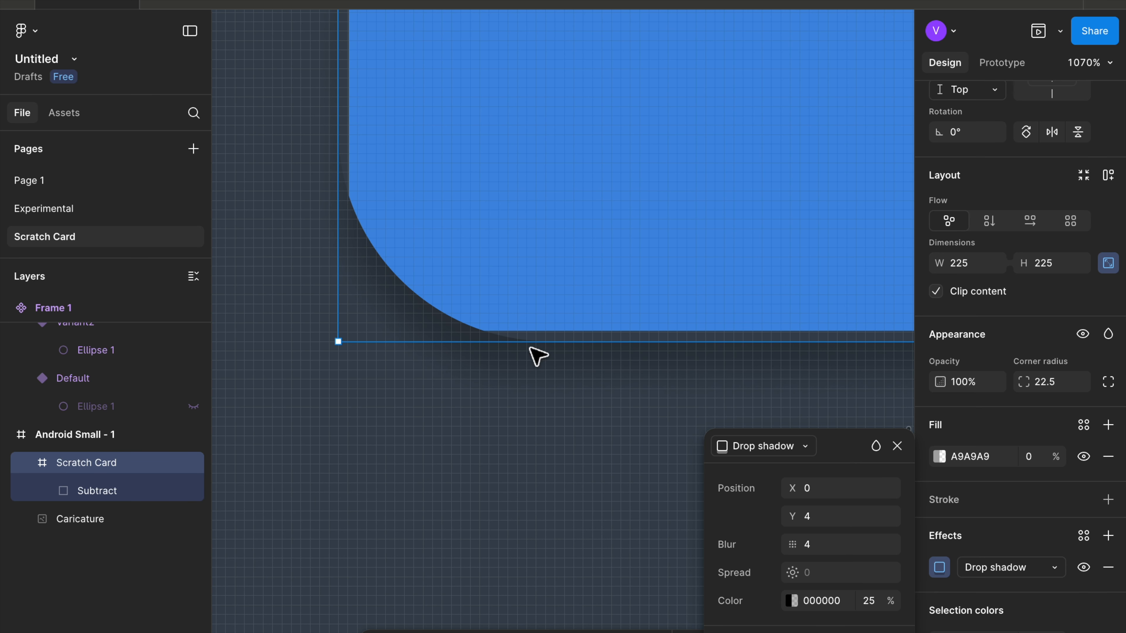
{"action": "left_click", "coordinate": [1073, 382]}
{"action": "type", "text": "40"}
{"action": "key", "text": "Return"}
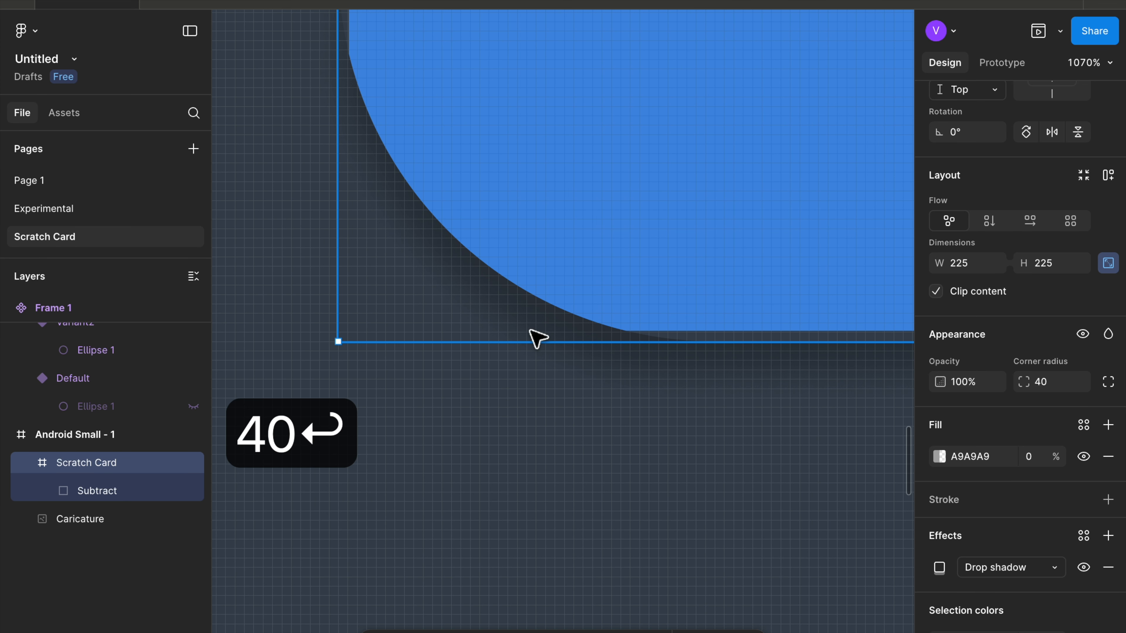
- Add a second effect to the Scratch Card frame and switch it to Inner shadow
{"action": "scroll", "coordinate": [558, 324], "scroll_direction": "down", "scroll_amount": 10}
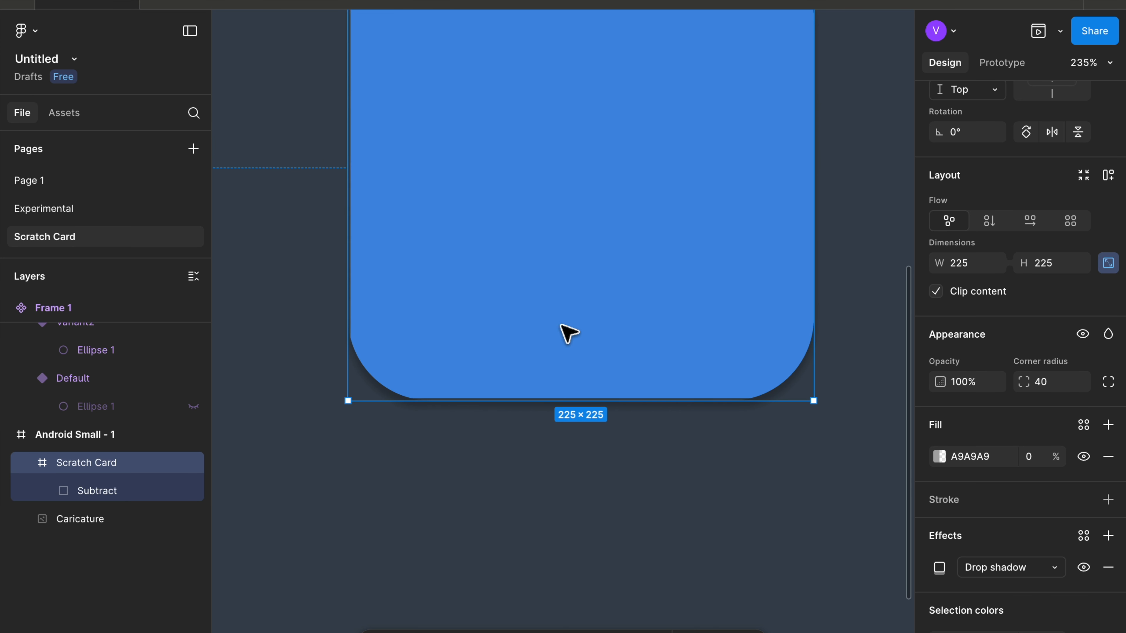
{"action": "scroll", "coordinate": [523, 402], "scroll_direction": "up", "scroll_amount": 5}
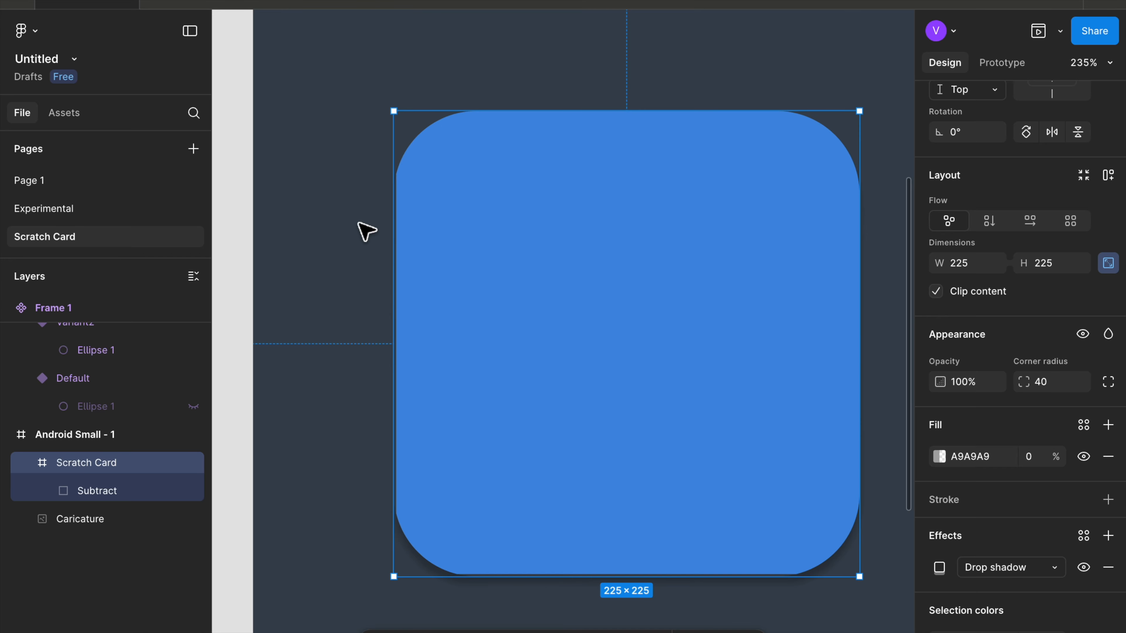
{"action": "scroll", "coordinate": [365, 230], "scroll_direction": "up", "scroll_amount": 6}
{"action": "scroll", "coordinate": [480, 55], "scroll_direction": "down", "scroll_amount": 6}
{"action": "scroll", "coordinate": [479, 55], "scroll_direction": "down", "scroll_amount": 6}
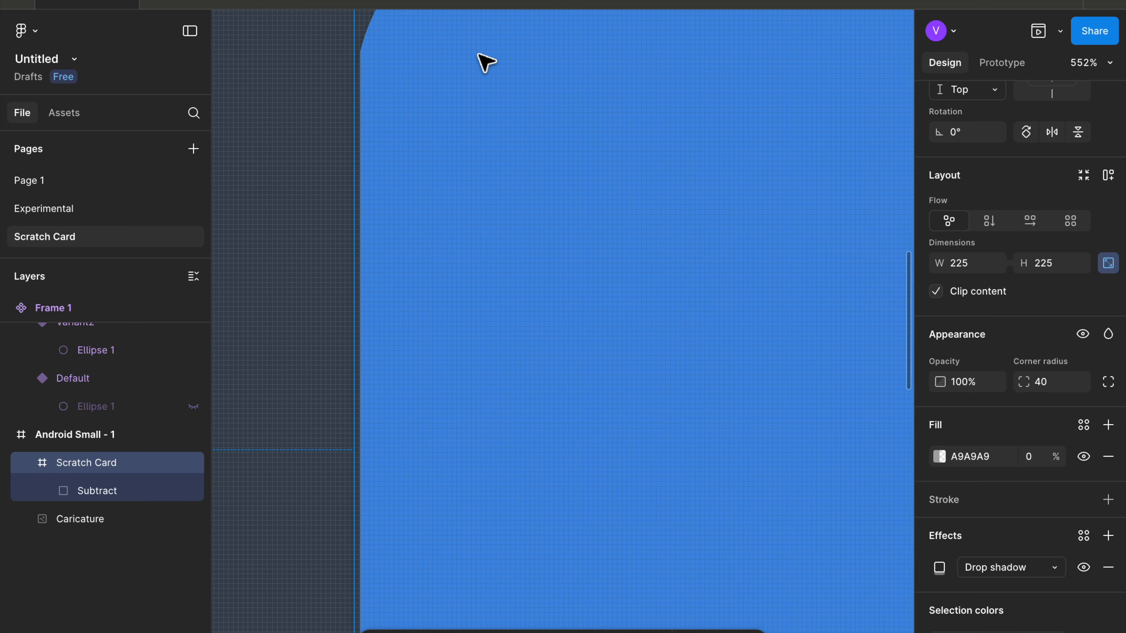
{"action": "scroll", "coordinate": [480, 55], "scroll_direction": "left", "scroll_amount": 2}
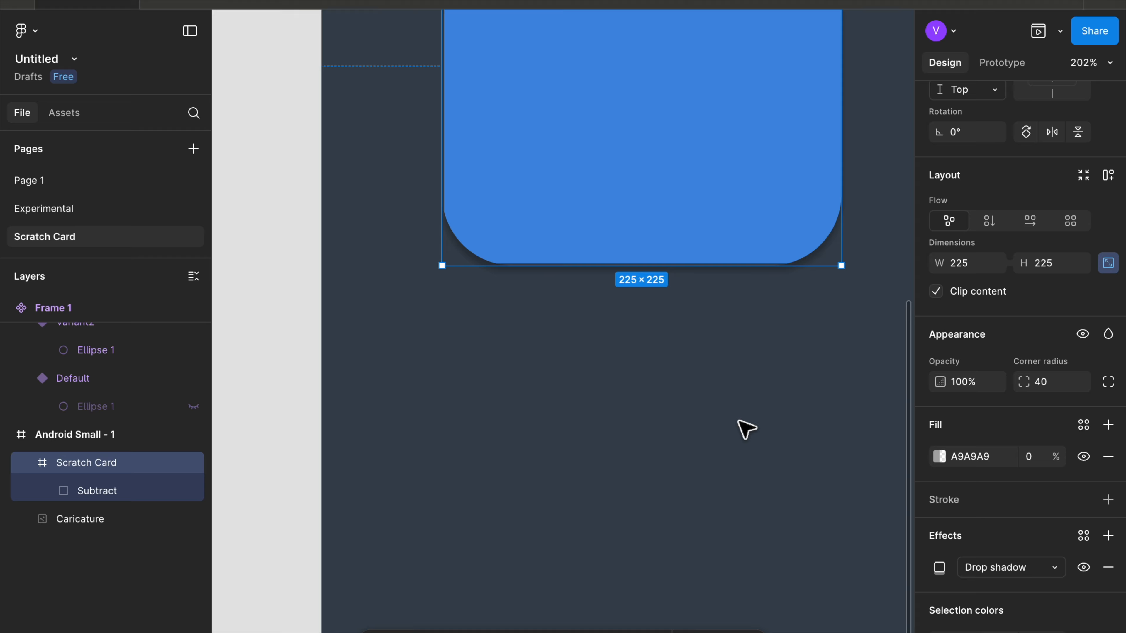
{"action": "scroll", "coordinate": [1104, 534], "scroll_direction": "down", "scroll_amount": 3}
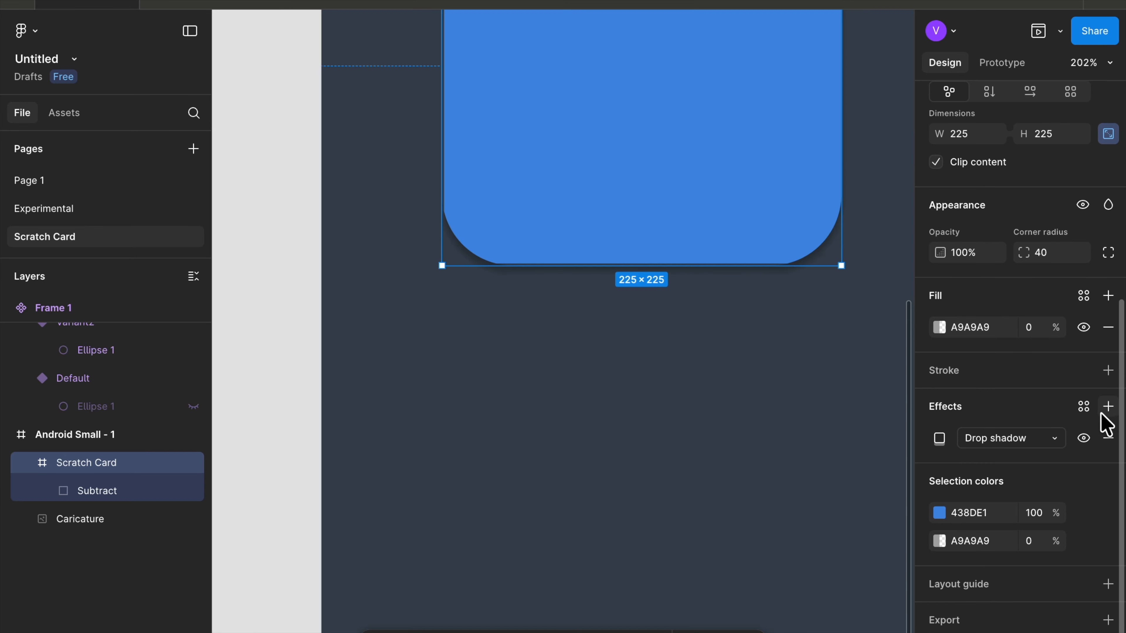
{"action": "left_click", "coordinate": [1108, 406]}
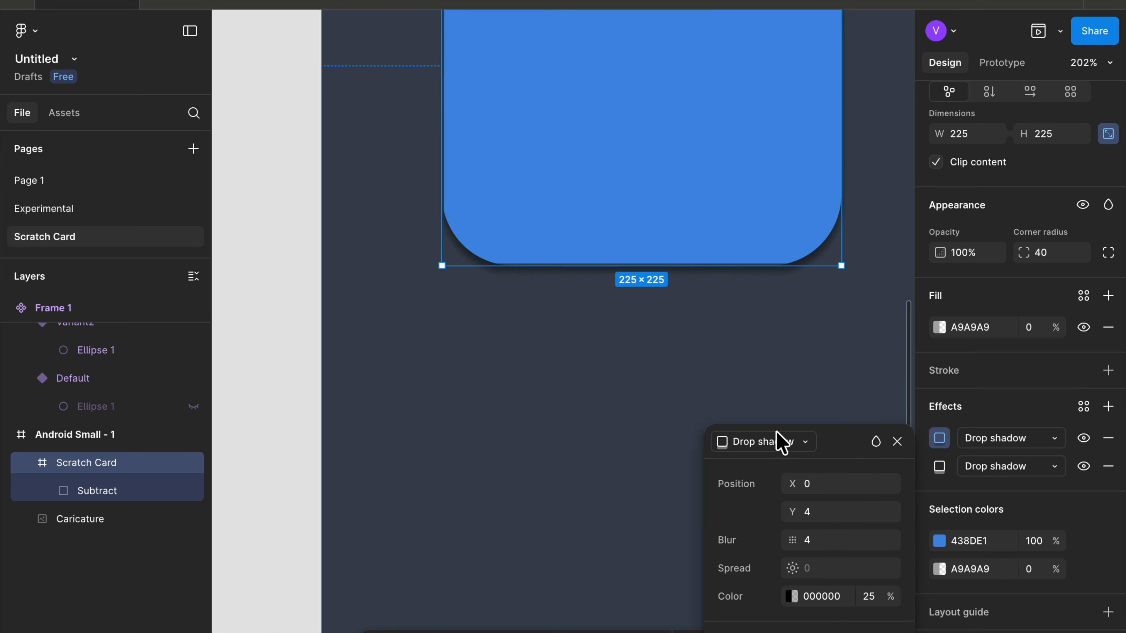
{"action": "left_click", "coordinate": [780, 441]}
{"action": "left_click", "coordinate": [779, 421]}
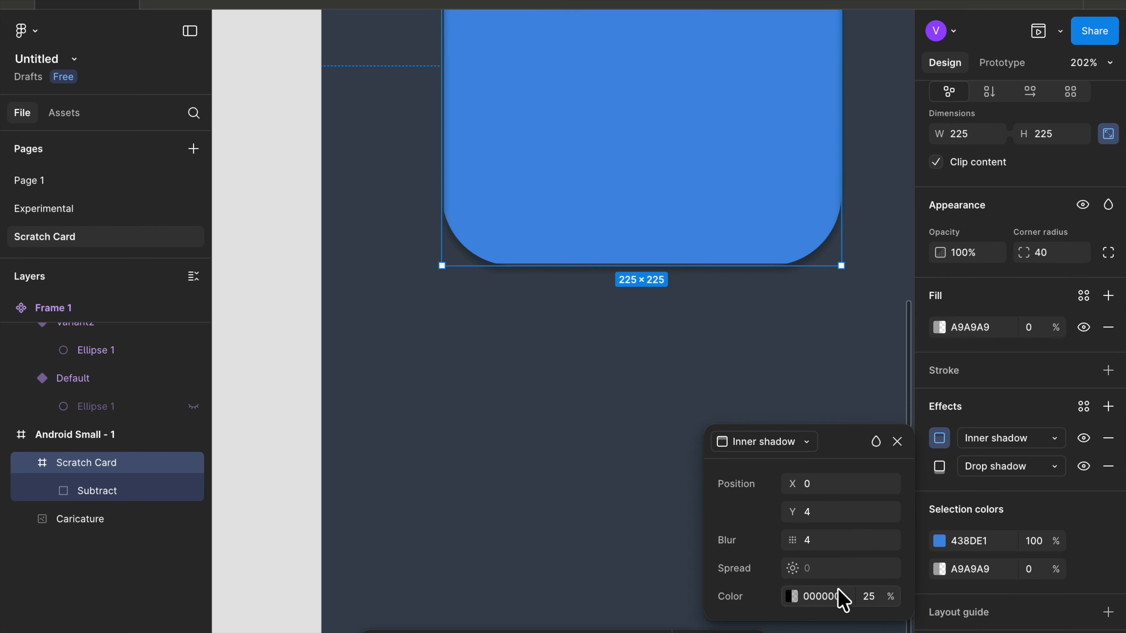
- Set the inner shadow's colour to white FFFFFF at 100% opacity
{"action": "left_click", "coordinate": [792, 596]}
{"action": "left_click_drag", "start_coordinate": [641, 445], "coordinate": [416, 77]}
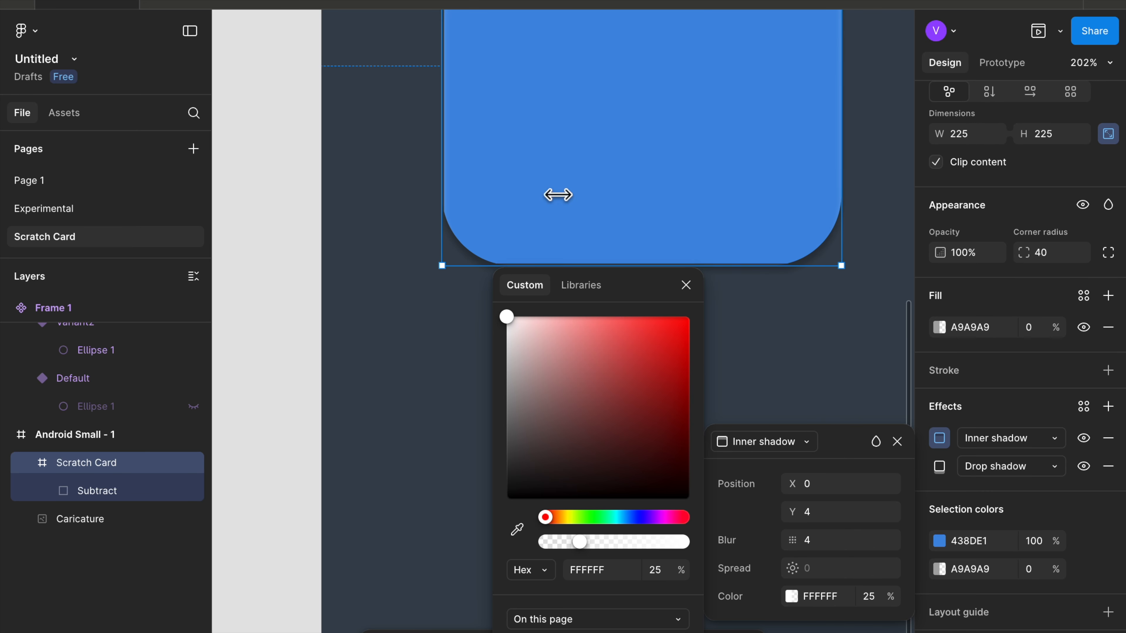
{"action": "left_click", "coordinate": [867, 596]}
{"action": "type", "text": "100"}
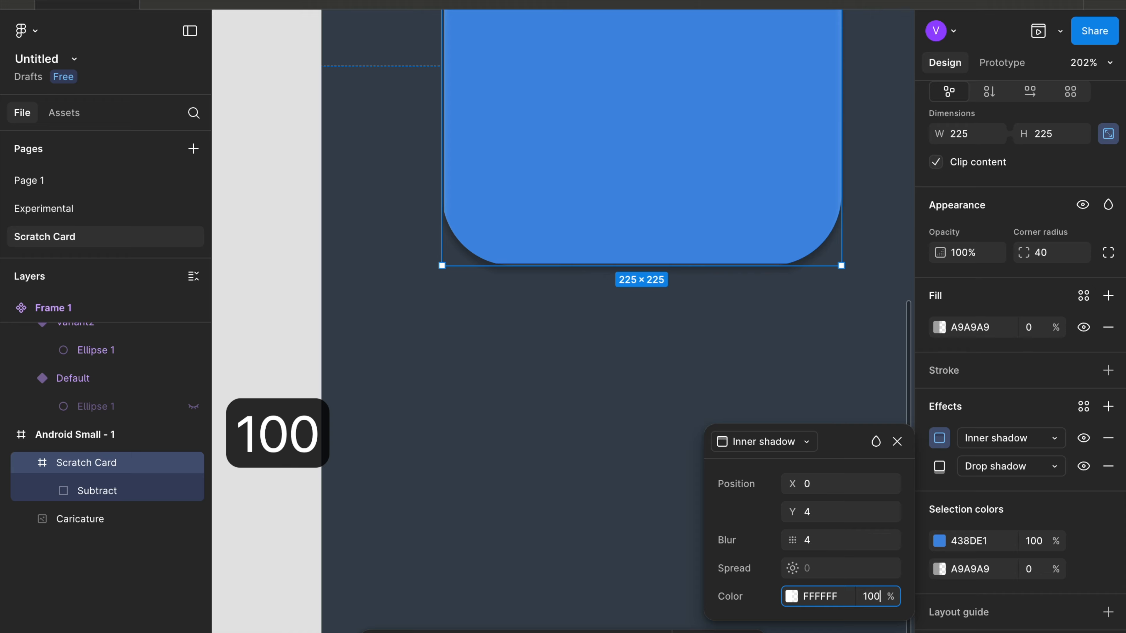
{"action": "key", "text": "Return"}
- Set the inner shadow's blur to 0 and its Y offset to 1
{"action": "left_click", "coordinate": [805, 538]}
{"action": "type", "text": "0"}
{"action": "key", "text": "Return"}
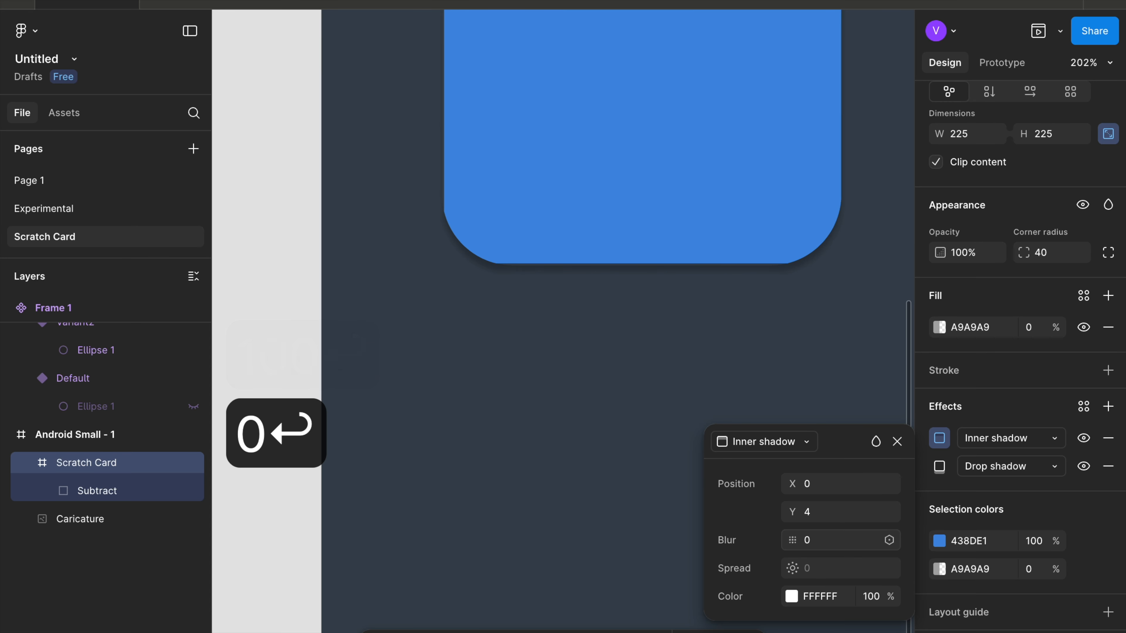
{"action": "scroll", "coordinate": [606, 436], "scroll_direction": "up", "scroll_amount": 5}
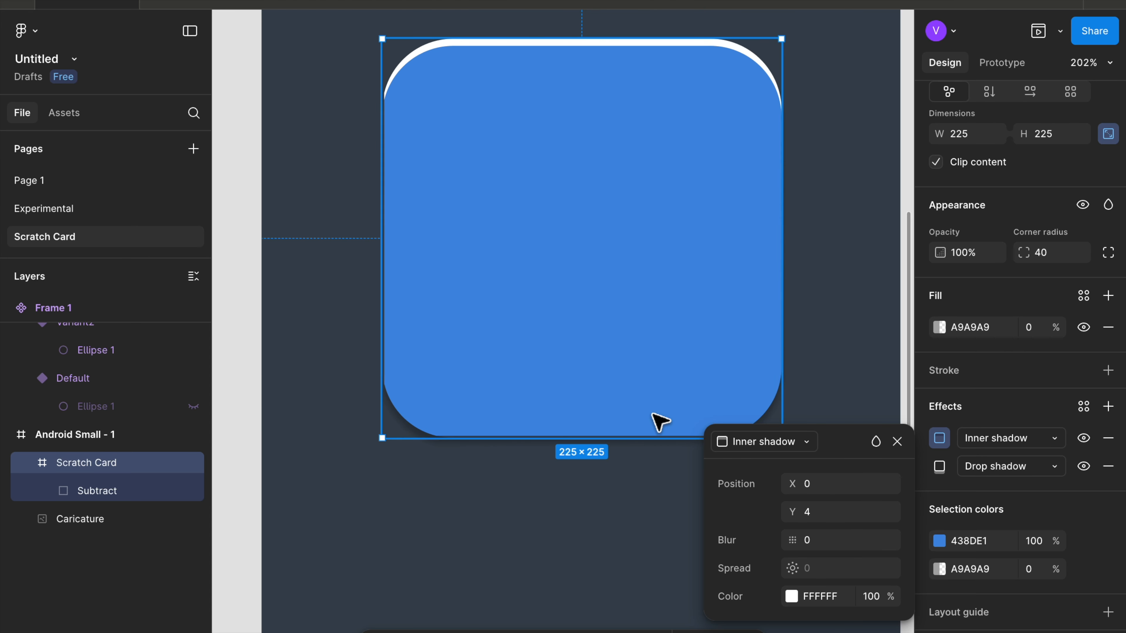
{"action": "left_click", "coordinate": [830, 515]}
{"action": "type", "text": "1"}
{"action": "key", "text": "Return"}
- Preview the Android Small - 1 frame and scratch across the card to test the reveal
{"action": "scroll", "coordinate": [502, 406], "scroll_direction": "down", "scroll_amount": 10}
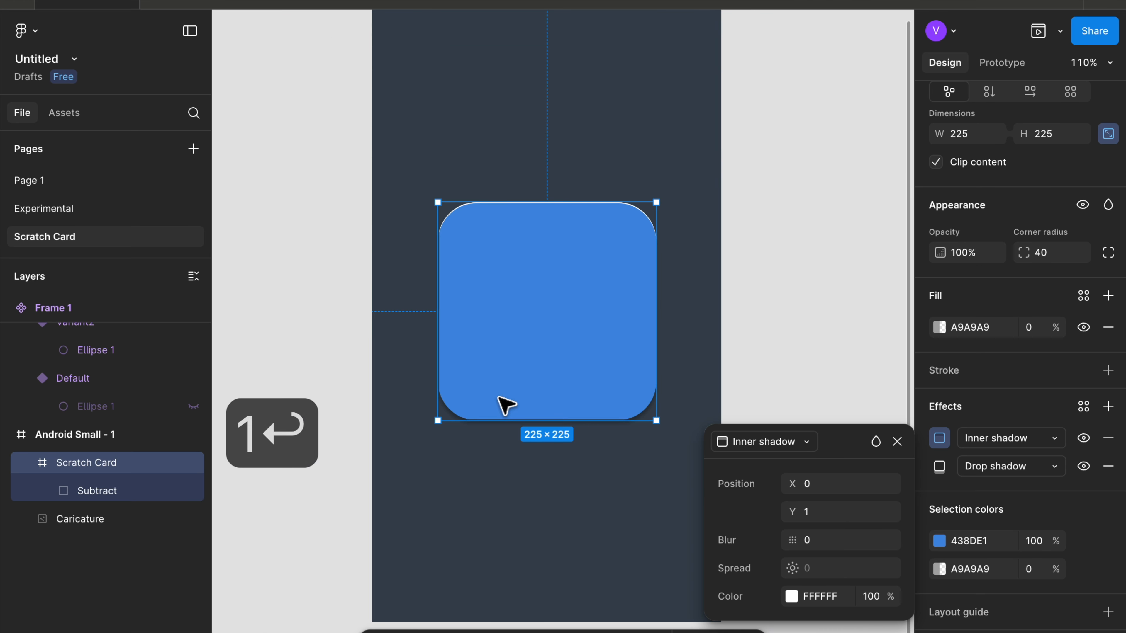
{"action": "left_click", "coordinate": [385, 116]}
{"action": "left_click", "coordinate": [406, 128]}
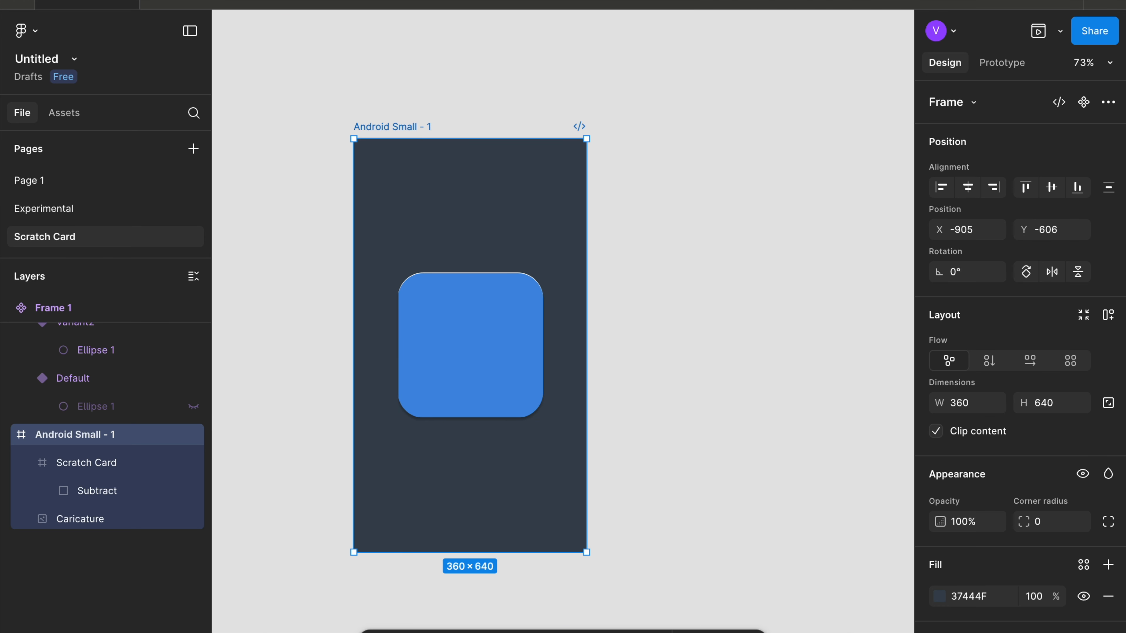
{"action": "left_click", "coordinate": [1038, 32]}
{"action": "mouse_move", "coordinate": [380, 352]}
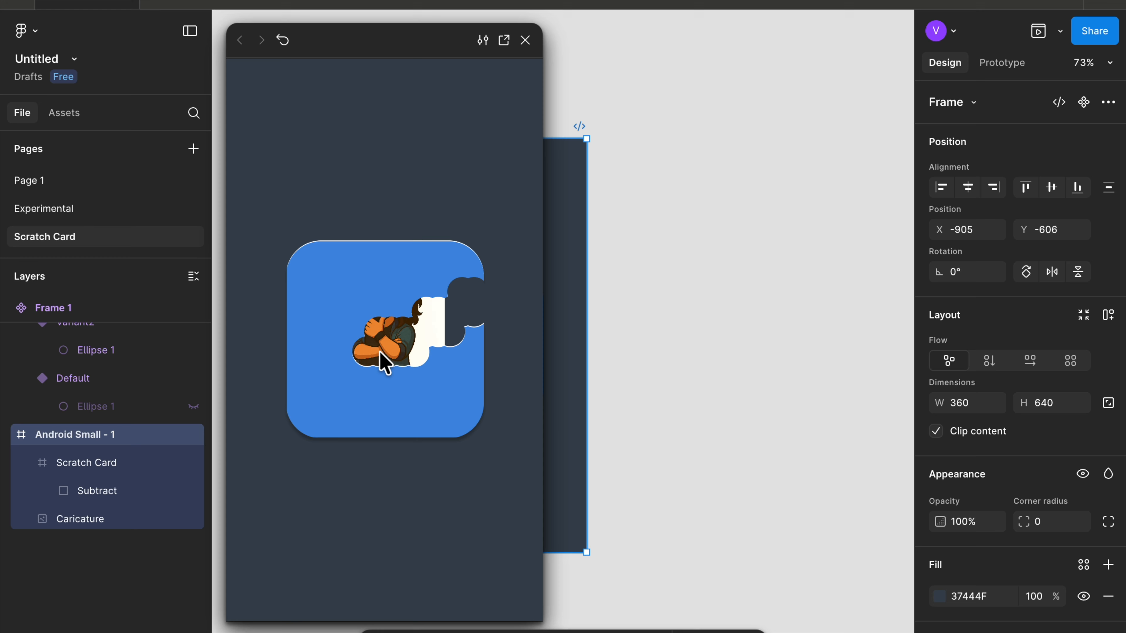
{"action": "mouse_move", "coordinate": [432, 388]}
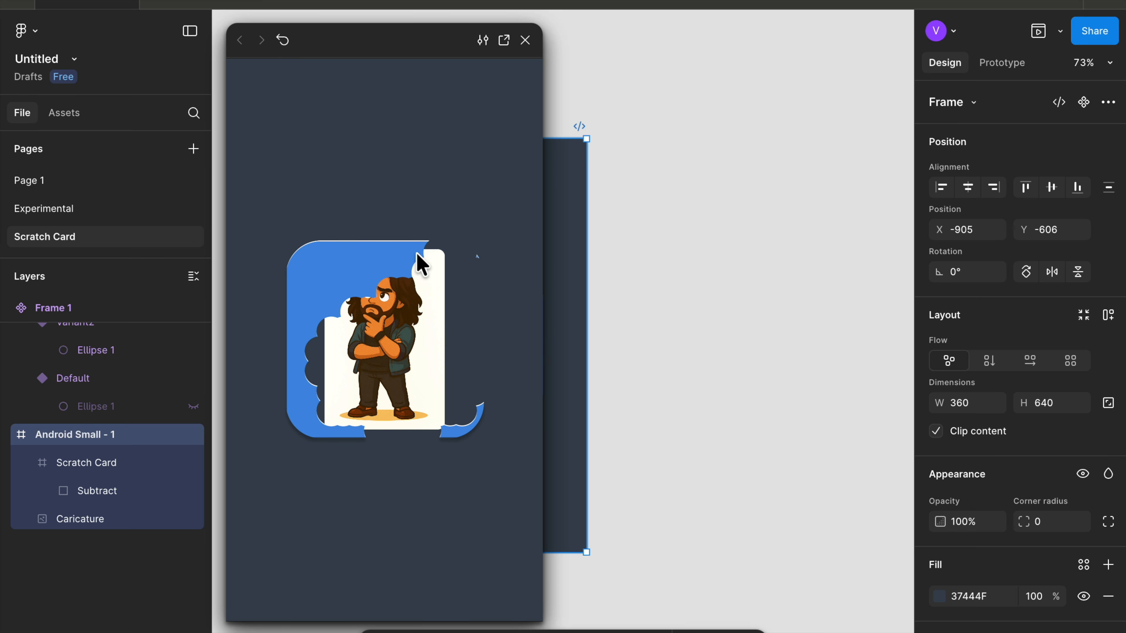
{"action": "mouse_move", "coordinate": [354, 290]}
{"action": "mouse_move", "coordinate": [461, 426]}
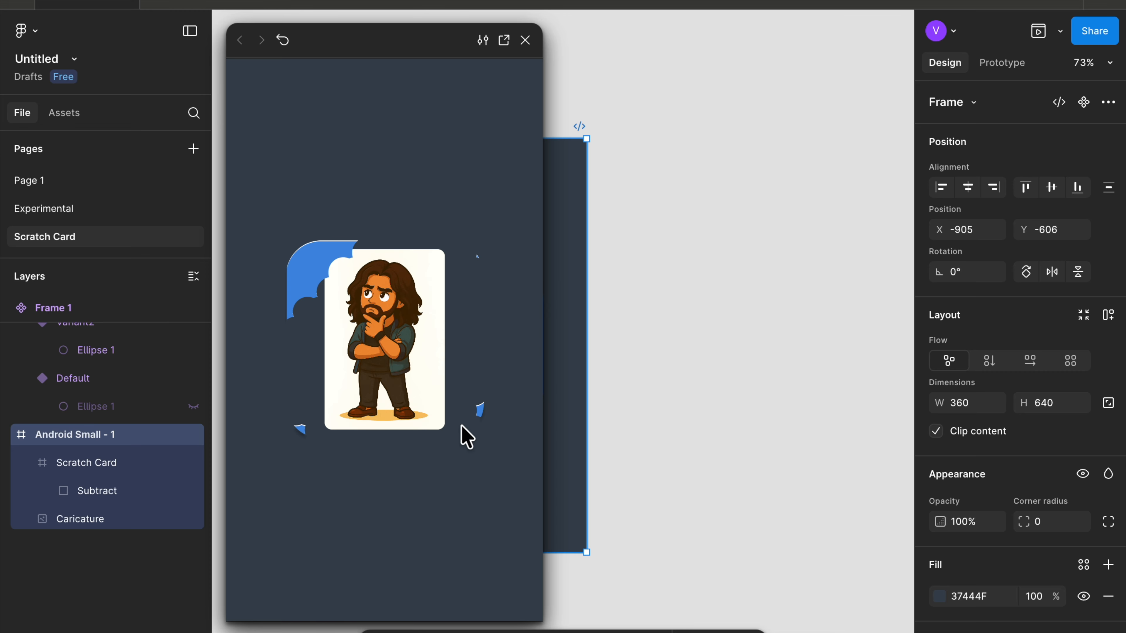
{"action": "mouse_move", "coordinate": [291, 284]}
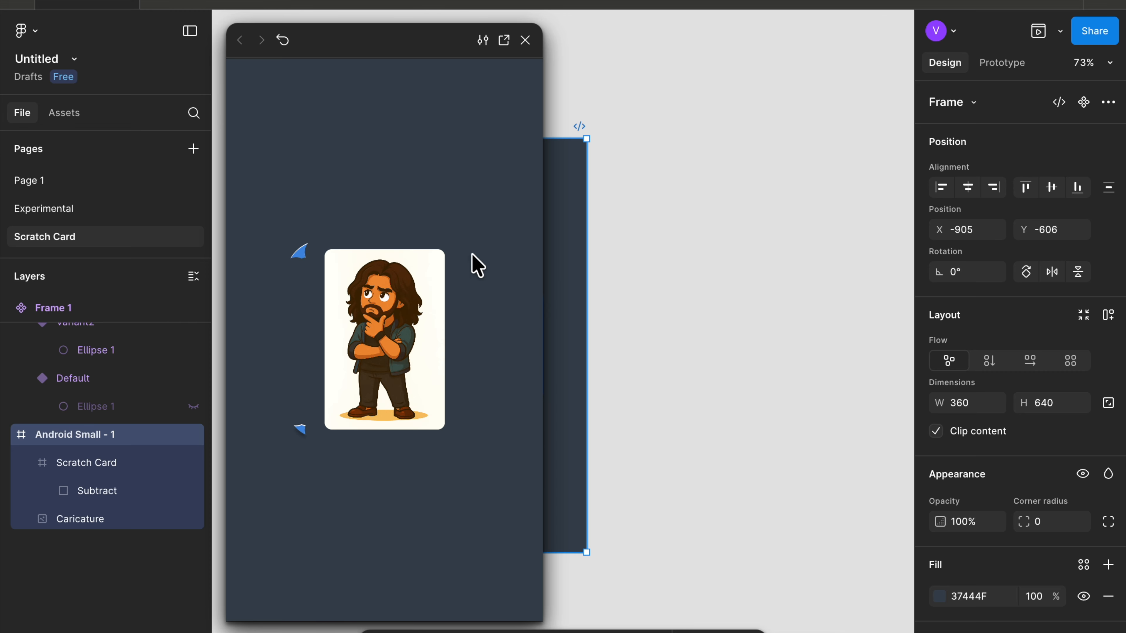
{"action": "left_click", "coordinate": [525, 40]}
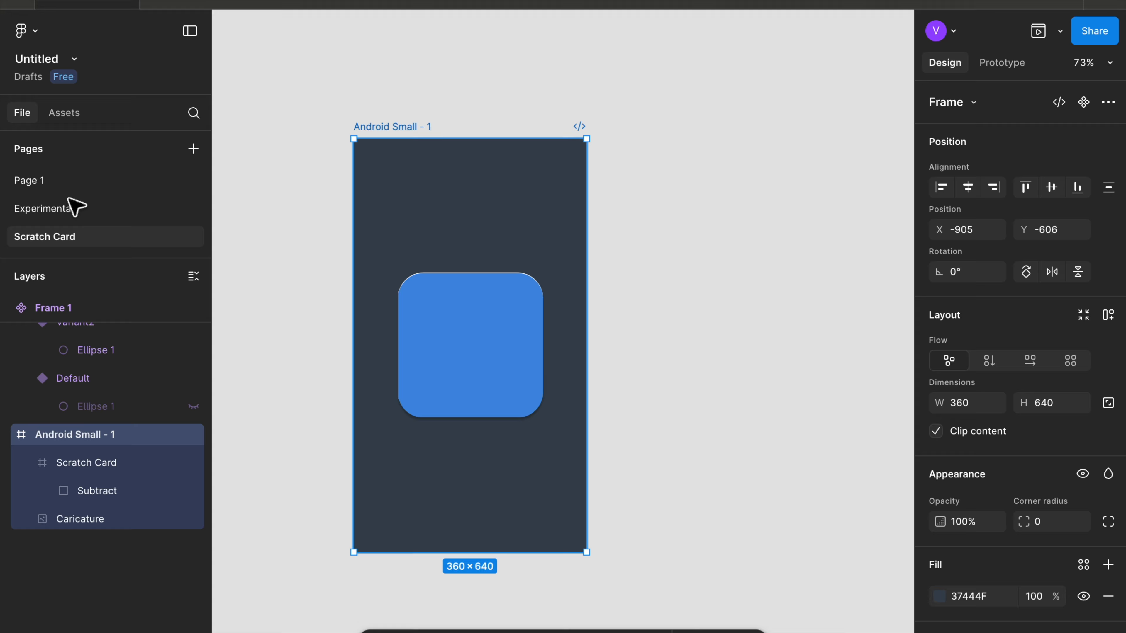
- Preview the Android Small - 3 frame on the Experimental page, then return to the Scratch Card page's phone frame
{"action": "left_click", "coordinate": [68, 214]}
{"action": "scroll", "coordinate": [314, 284], "scroll_direction": "down", "scroll_amount": 3}
{"action": "scroll", "coordinate": [314, 285], "scroll_direction": "right", "scroll_amount": 3}
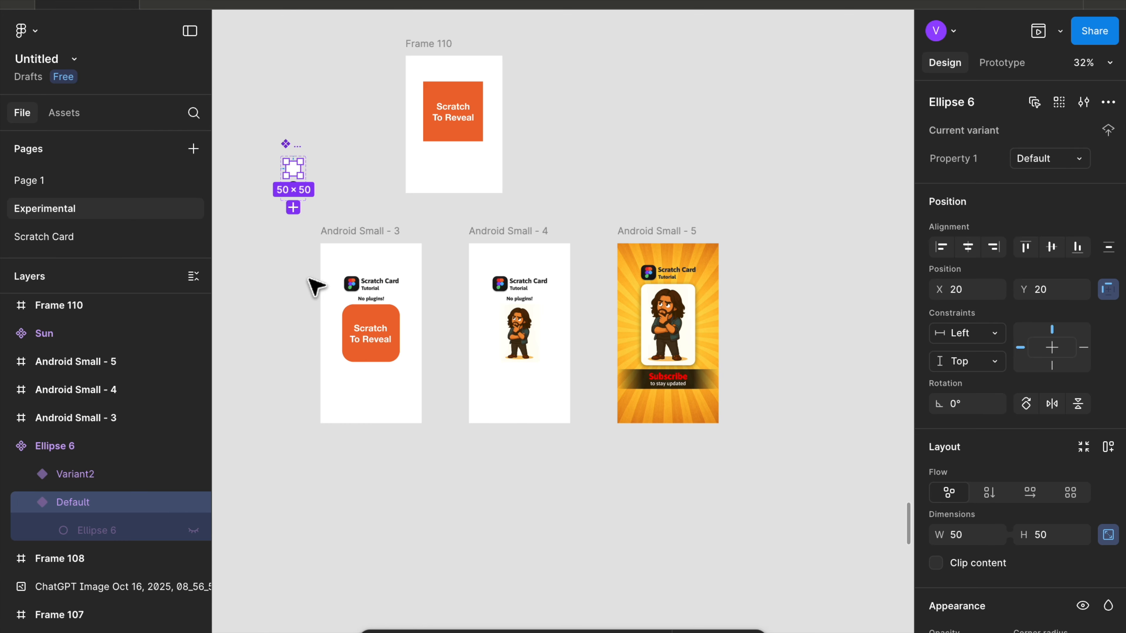
{"action": "left_click", "coordinate": [338, 198]}
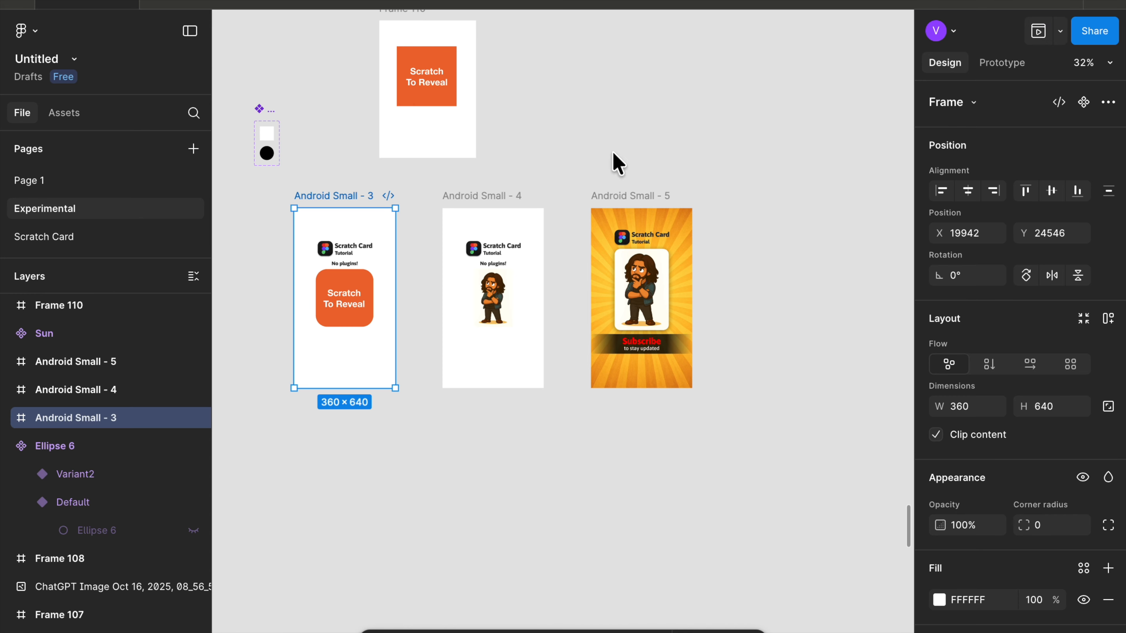
{"action": "key", "text": "shift+space"}
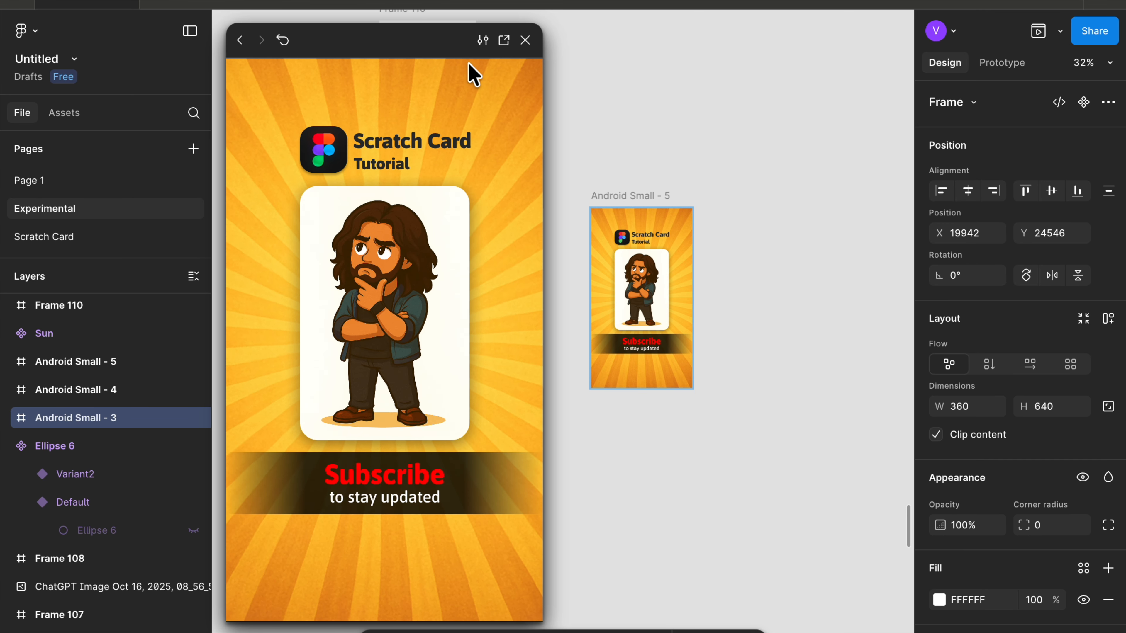
{"action": "left_click", "coordinate": [525, 40]}
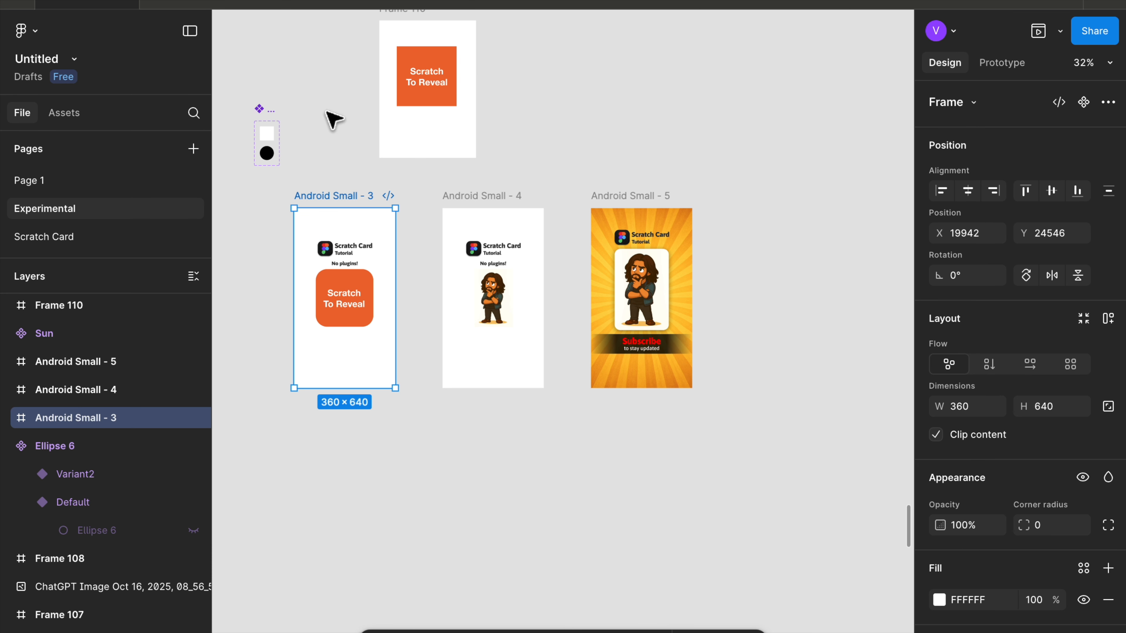
{"action": "left_click", "coordinate": [52, 237]}
{"action": "left_click", "coordinate": [399, 130]}
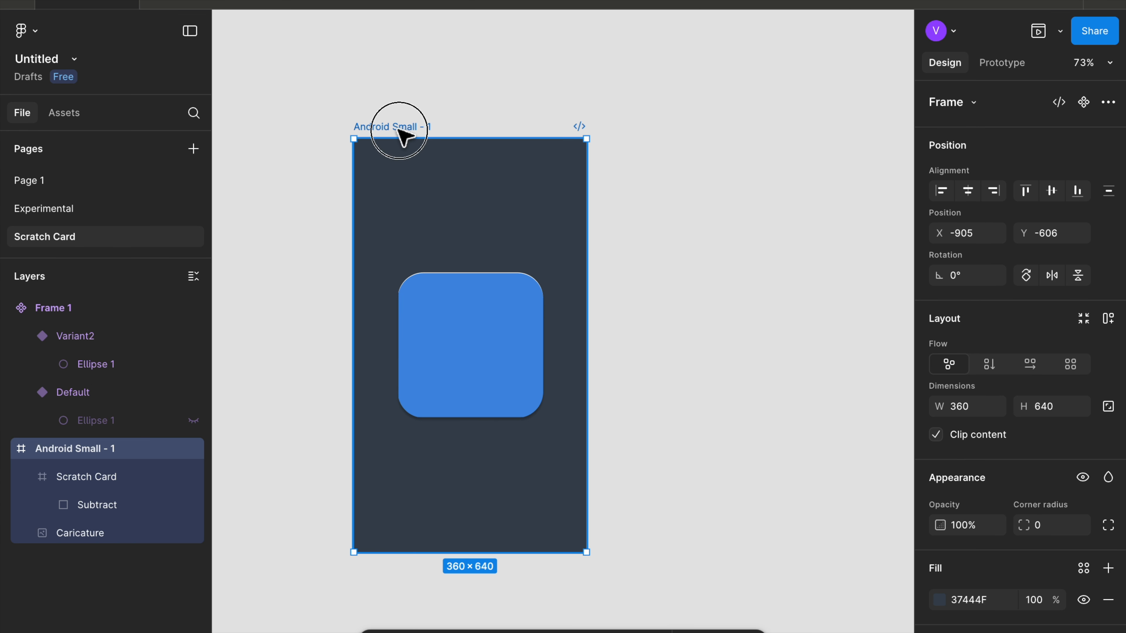